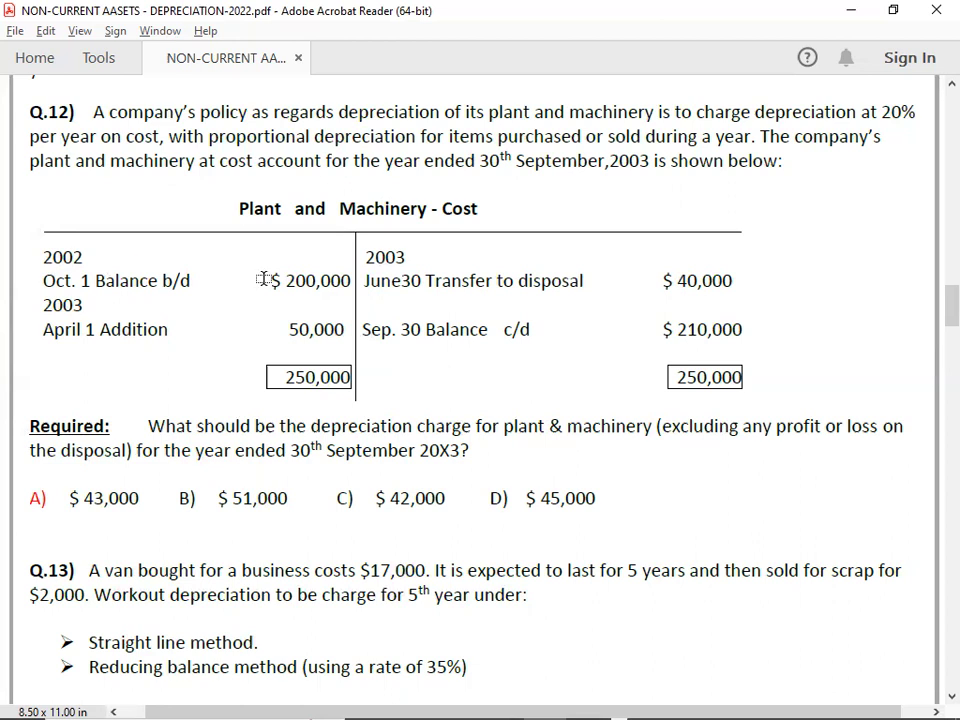
# Switch to the DEPRECIATION workbook in Excel and enter the heading Q.12 in cell A1523 below the previous working
pyautogui.hotkey('alt', 'Tab')
pyautogui.press('Tab')
pyautogui.press('Tab')
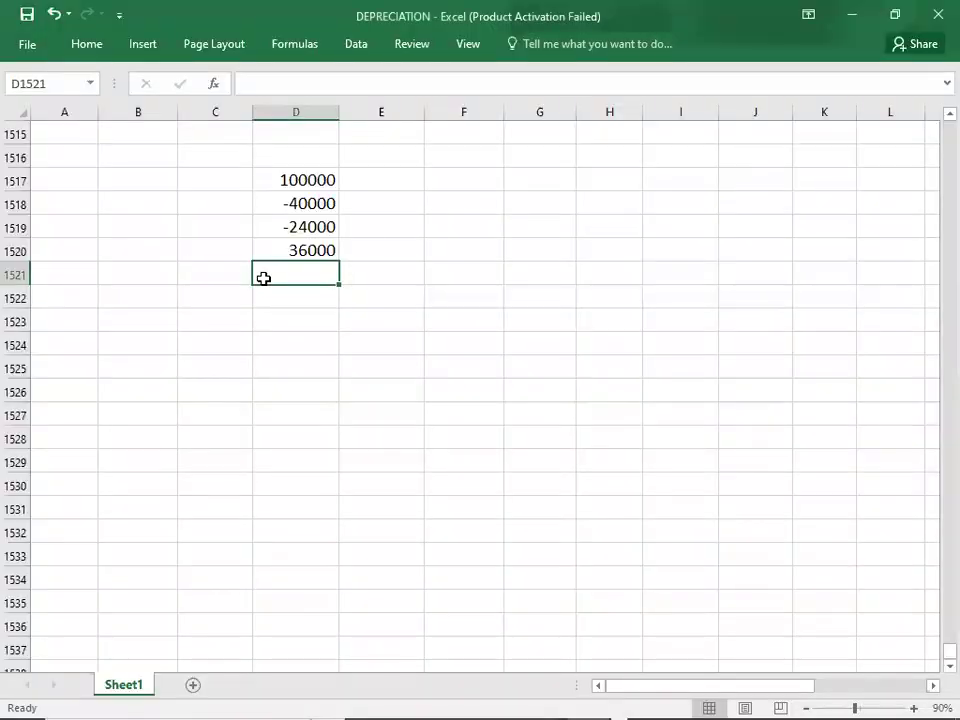
pyautogui.press('Down')
pyautogui.press('Down')
pyautogui.press('Down')
pyautogui.press('Down')
pyautogui.press('Down')
pyautogui.press('Down')
pyautogui.press('Down')
pyautogui.press('Down')
pyautogui.press('Down')
pyautogui.press('Down')
pyautogui.press('Down')
pyautogui.press('Down')
pyautogui.press('Down')
pyautogui.press('Down')
pyautogui.press('Down')
pyautogui.press('Down')
pyautogui.press('Down')
pyautogui.press('Down')
pyautogui.press('Down')
pyautogui.press('Down')
pyautogui.press('Down')
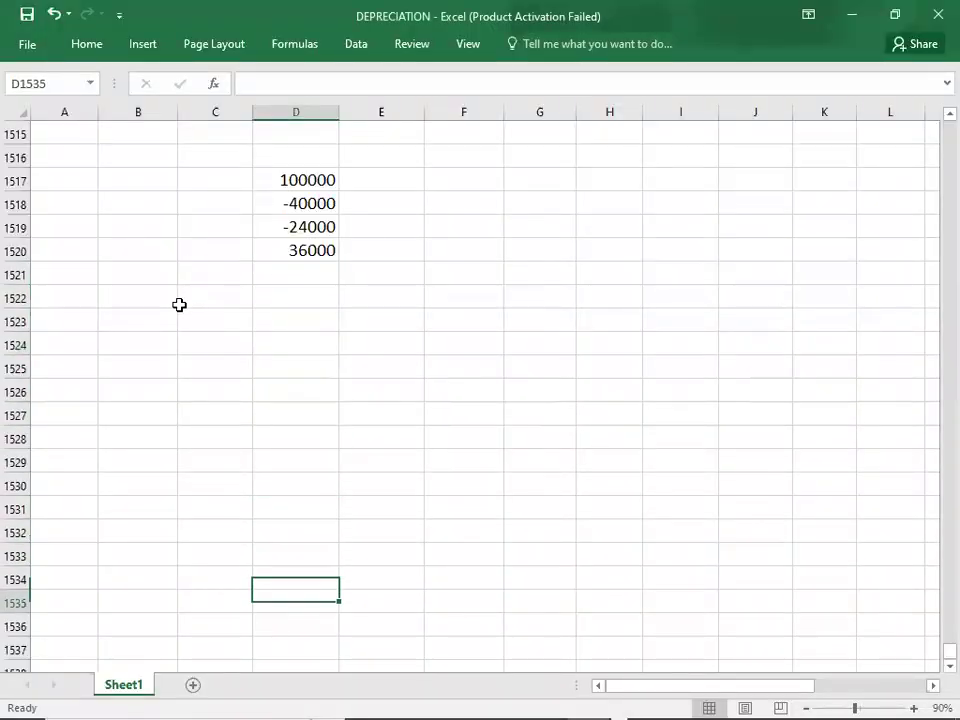
pyautogui.click(74, 160)
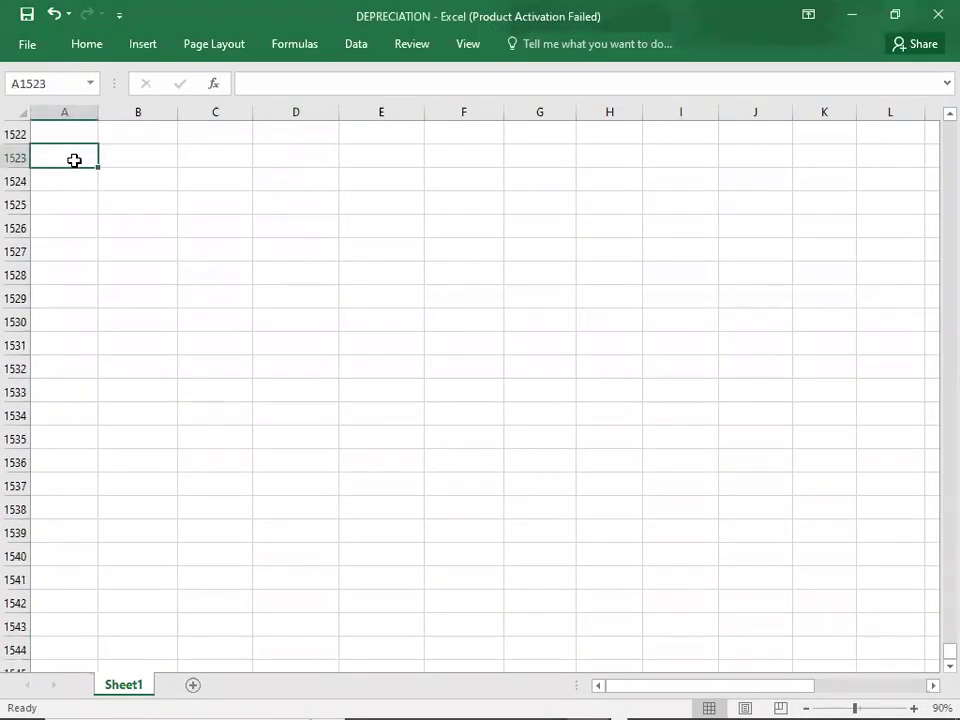
pyautogui.write('Q.12')
pyautogui.press('Return')
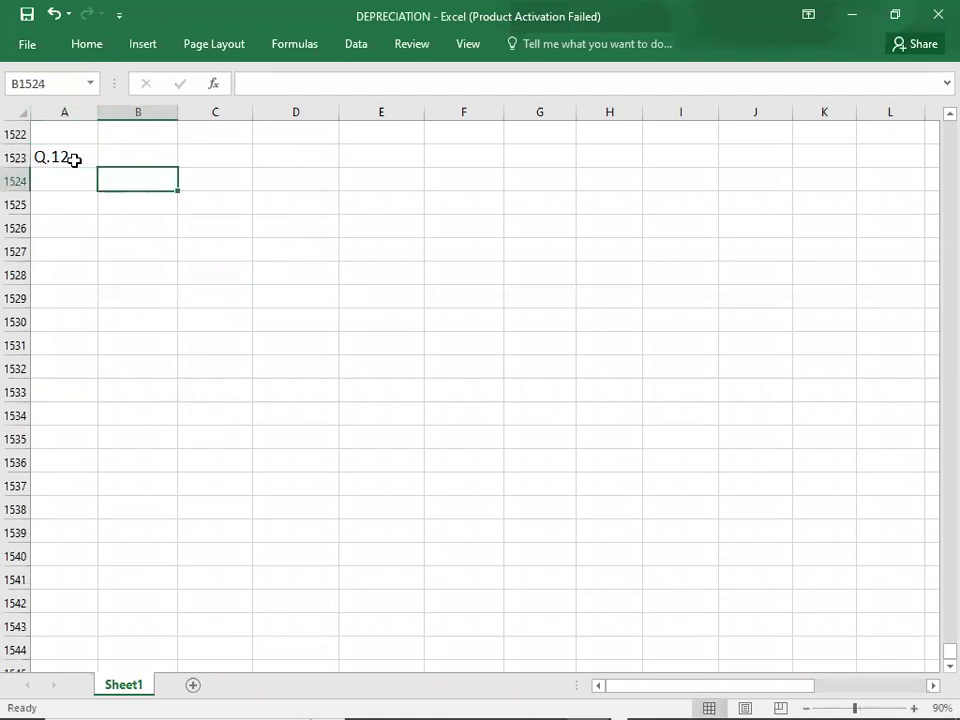
# Enter the period label OCT.1 in B1524 and the opening machinery cost 200000 in B1525
pyautogui.write('OCT.1')
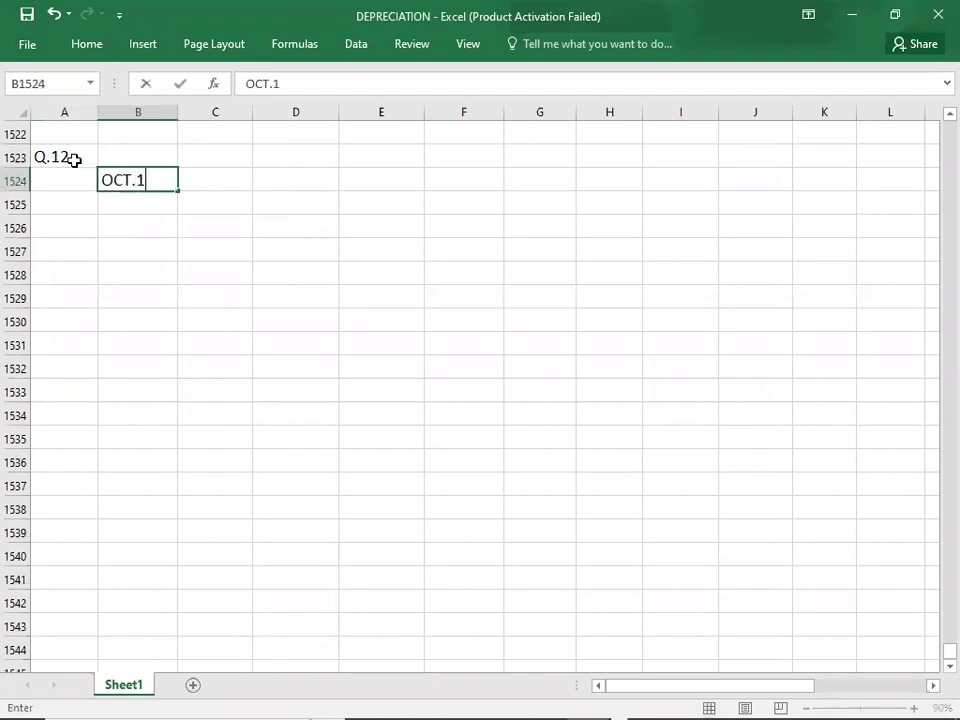
pyautogui.click(112, 202)
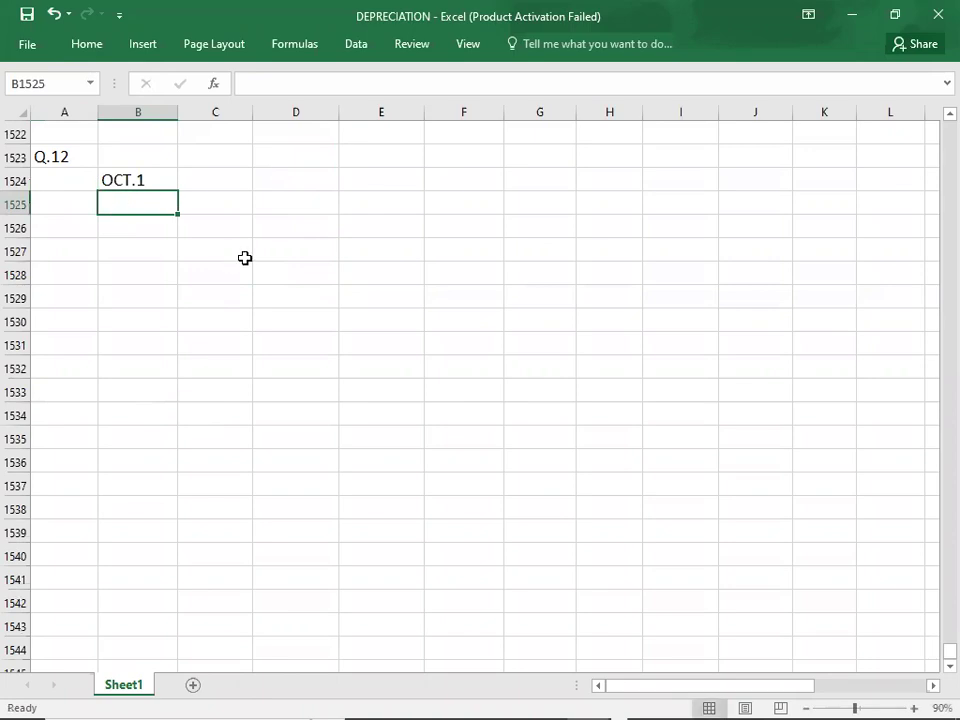
pyautogui.write('200000')
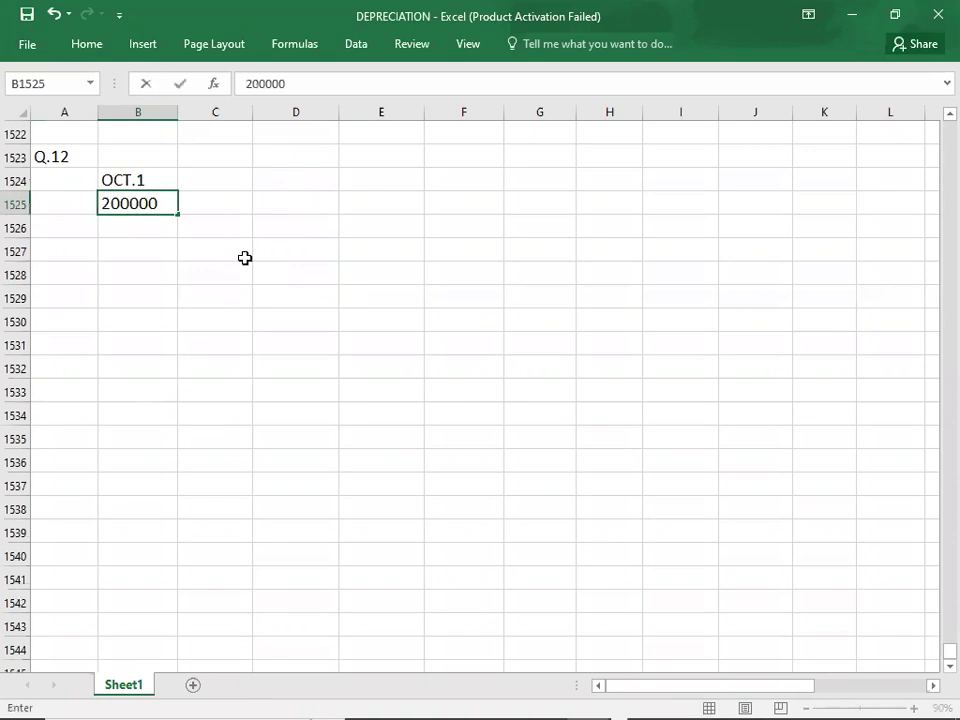
# Check the addition date in the Q.12 question PDF and extend the B1524 label to read OCT.1------------------MAR.31
pyautogui.hotkey('alt', 'Tab')
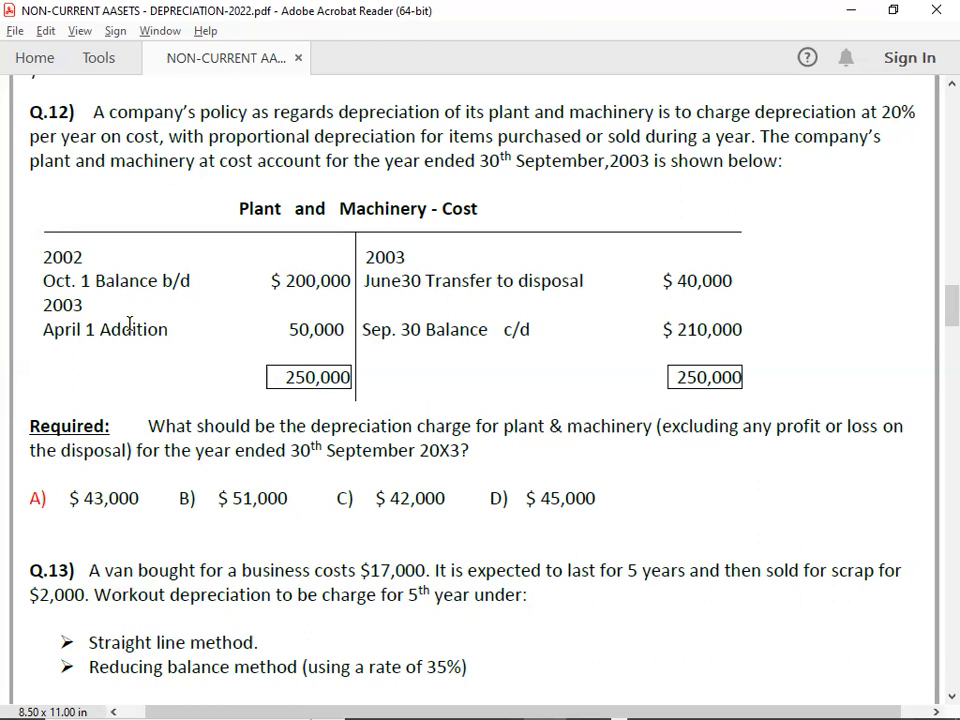
pyautogui.hotkey('alt', 'Tab')
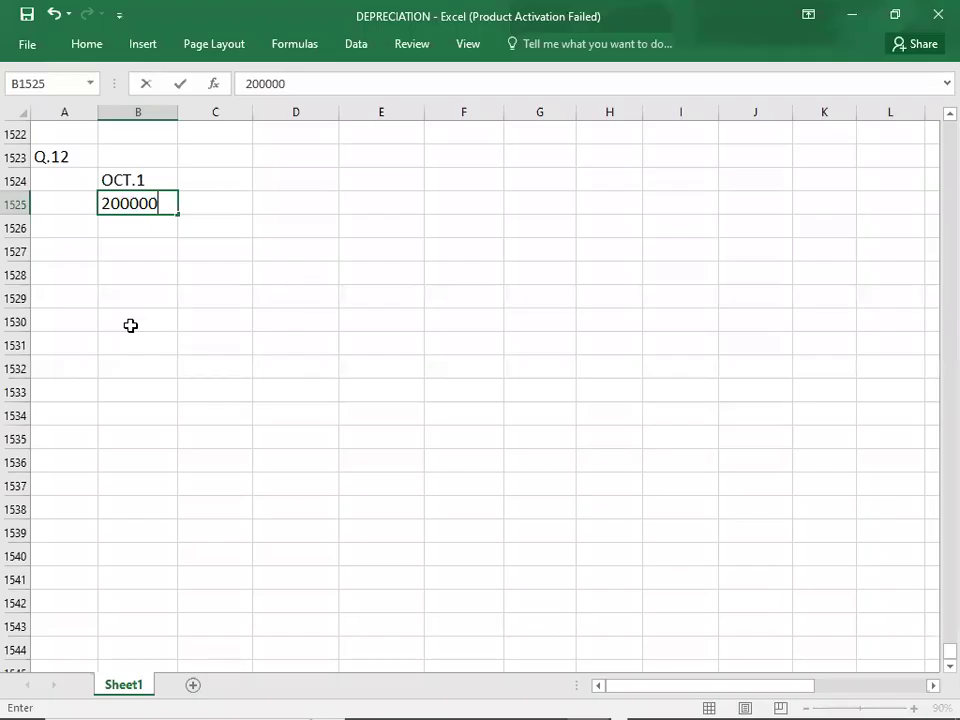
pyautogui.doubleClick(140, 180)
pyautogui.write('------------------')
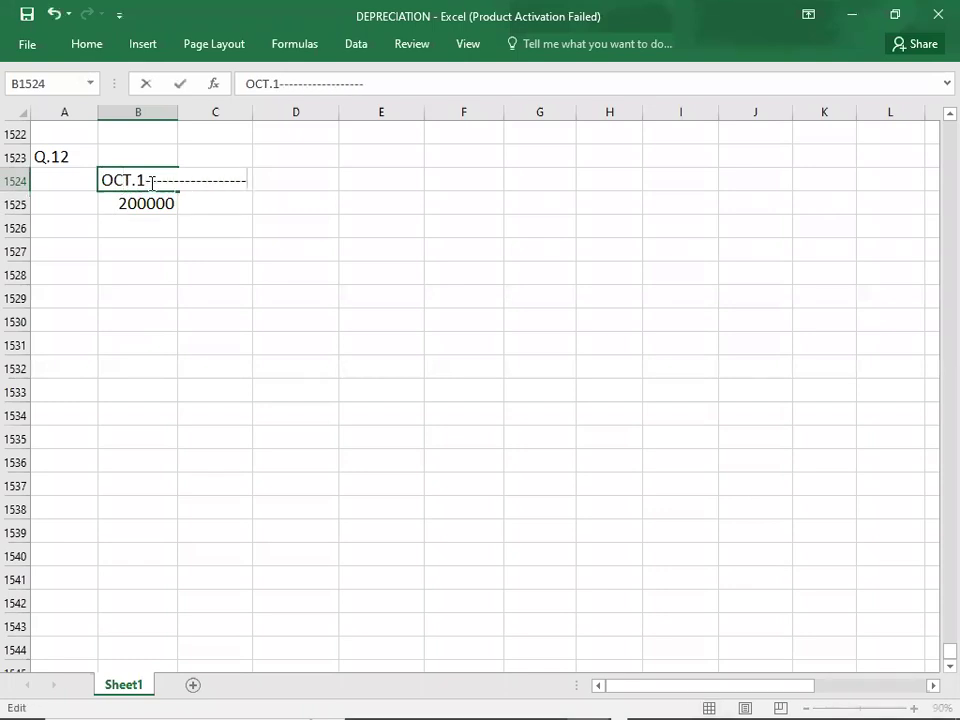
pyautogui.write('MAR.31')
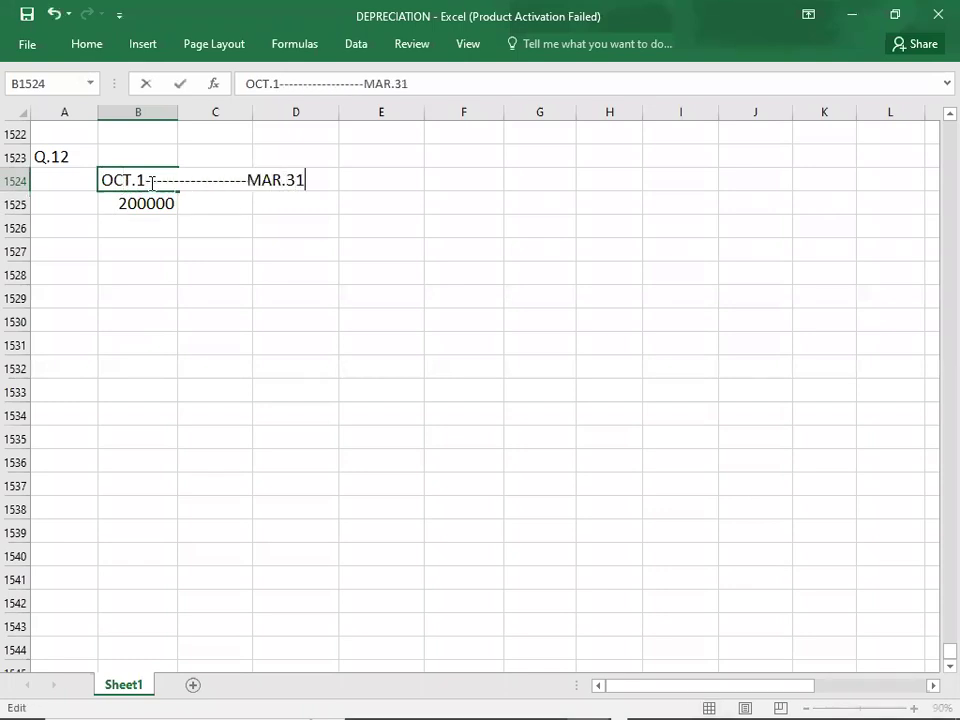
pyautogui.press('Return')
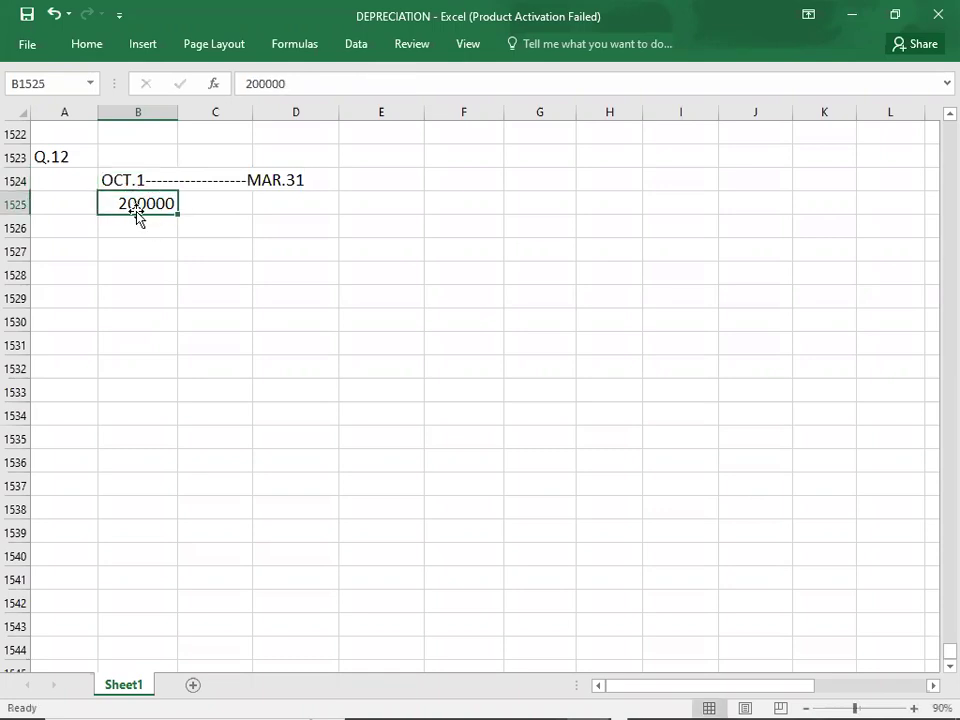
pyautogui.doubleClick(137, 206)
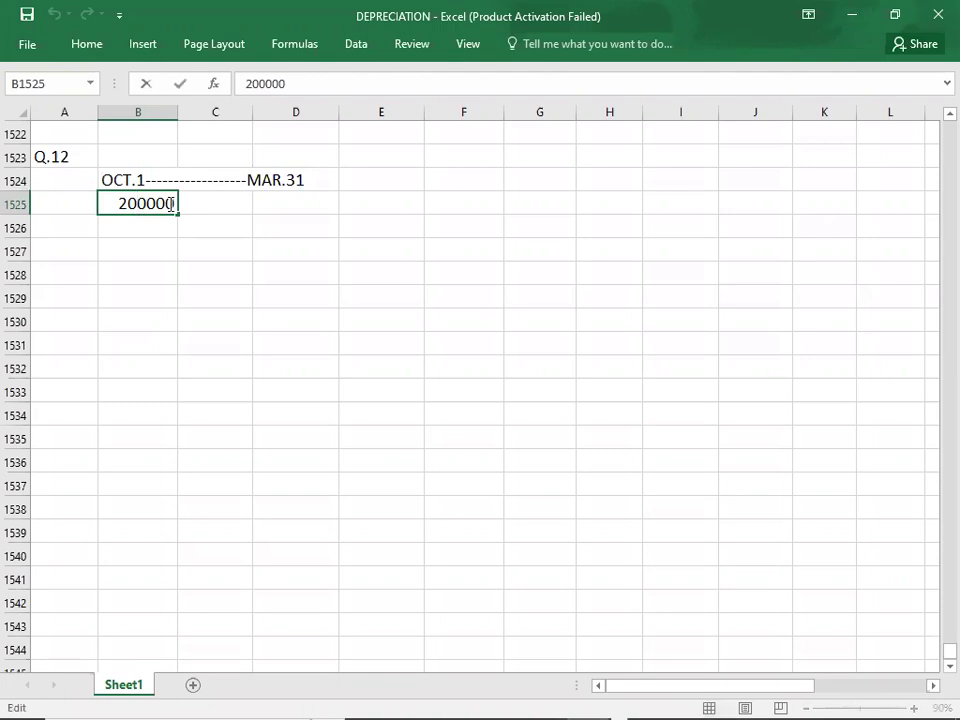
pyautogui.click(226, 228)
pyautogui.press('Right')
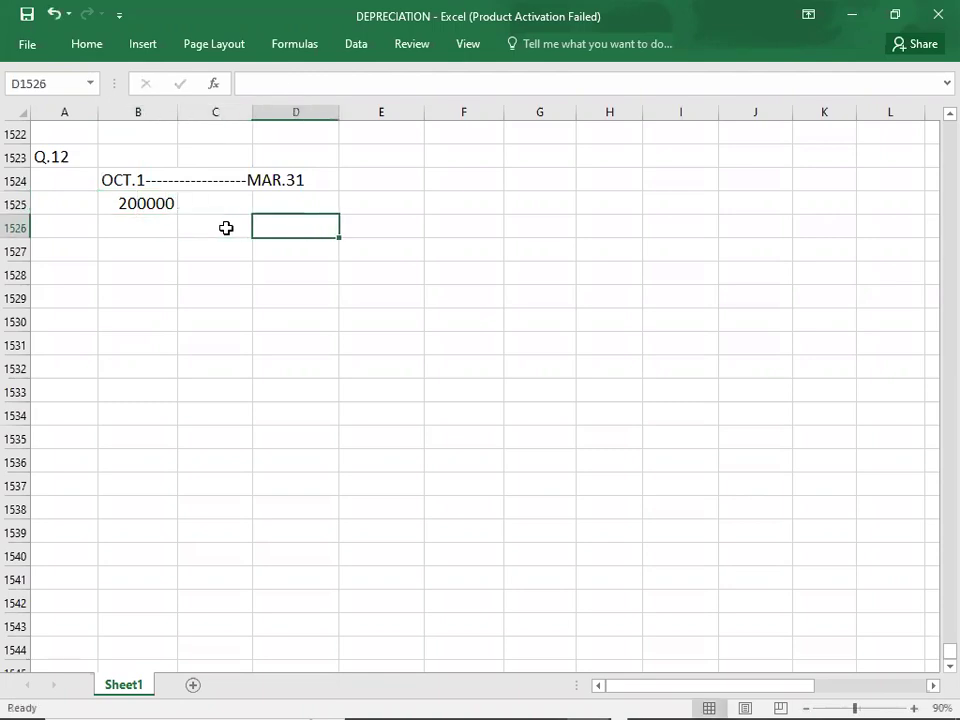
pyautogui.write('*20%')
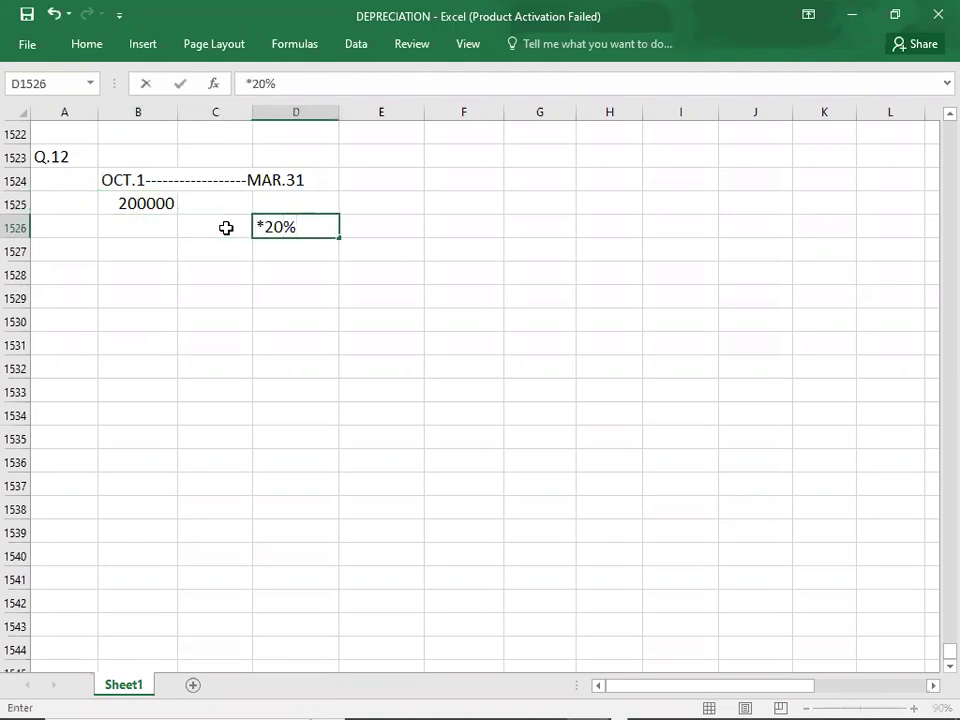
pyautogui.press('BackSpace')
pyautogui.press('BackSpace')
pyautogui.press('BackSpace')
pyautogui.press('BackSpace')
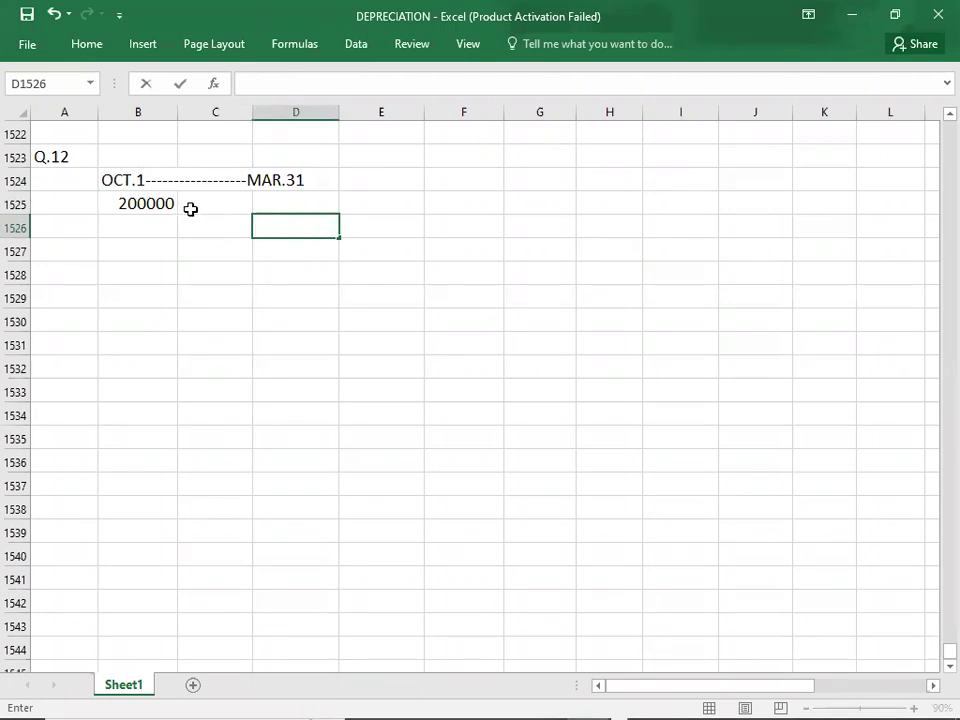
# Extend the opening cost entry in B1525 into the depreciation working 200000*20%*6/12 =
pyautogui.doubleClick(140, 203)
pyautogui.click(172, 203)
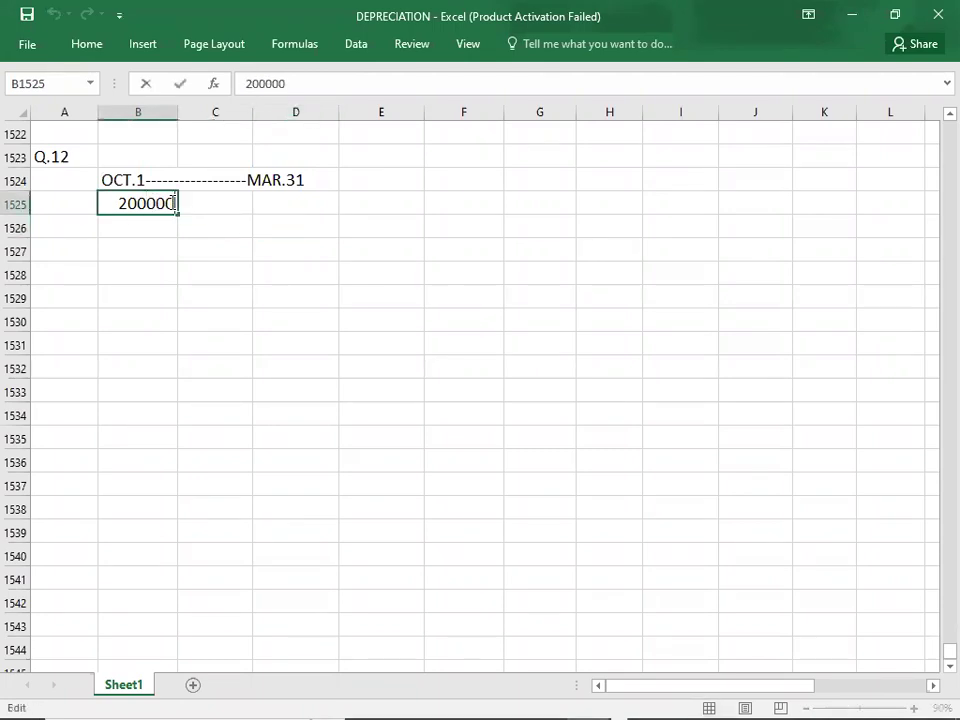
pyautogui.write('*20')
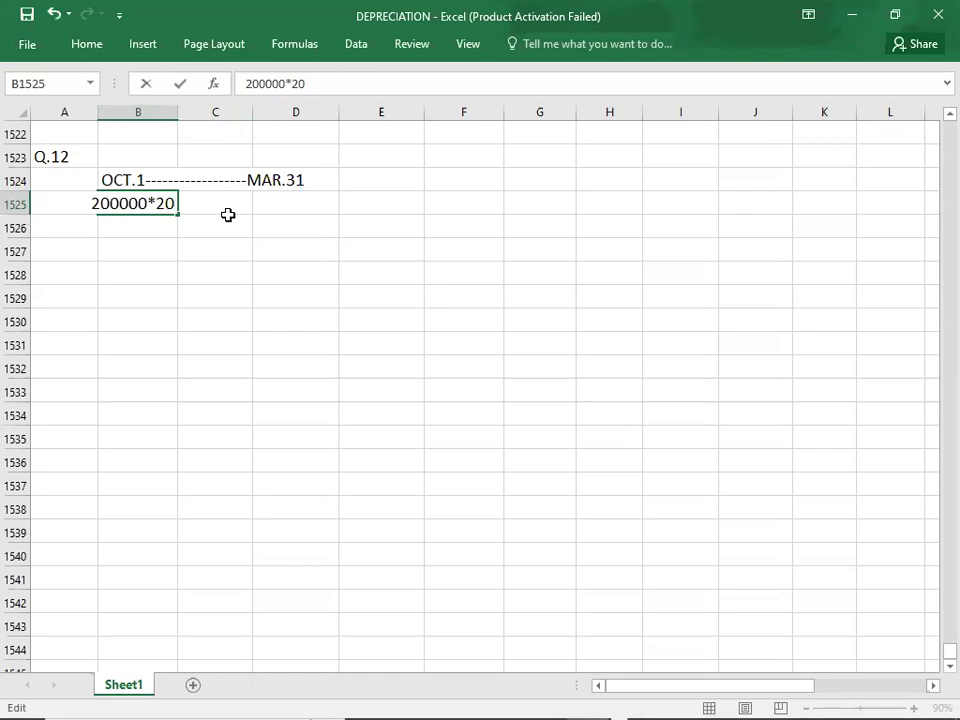
pyautogui.write('%')
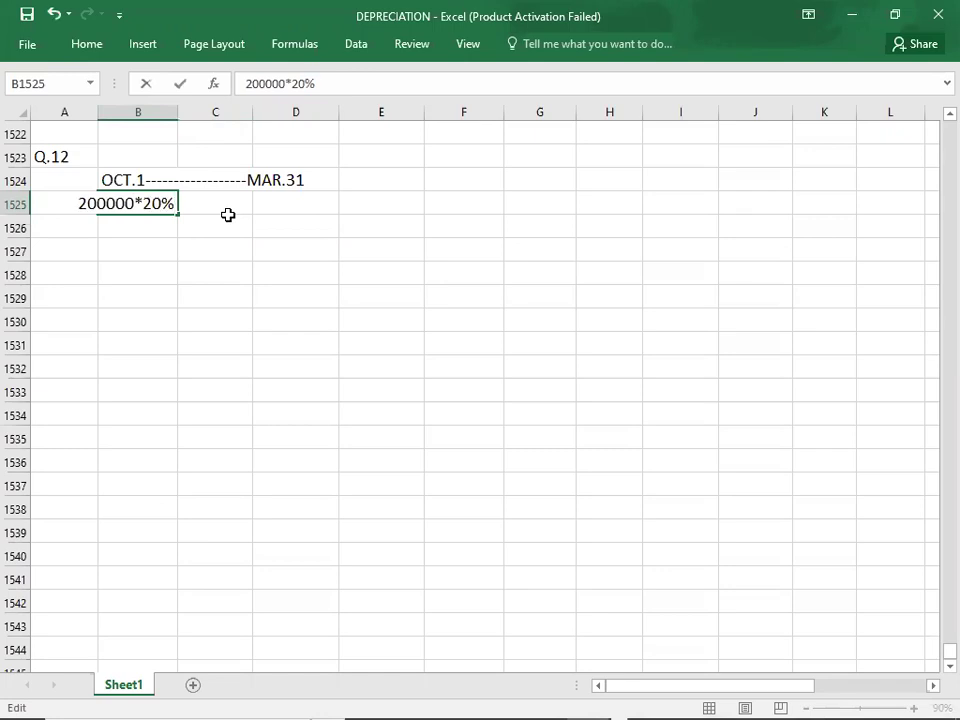
pyautogui.write('*6/12 =')
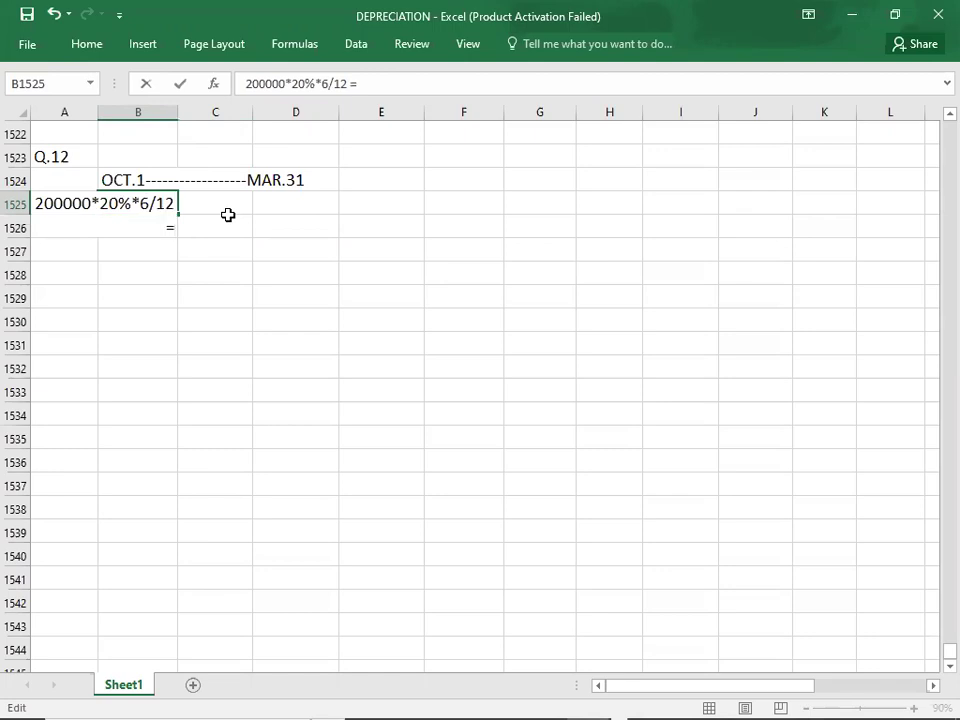
pyautogui.press('Tab')
# Enter 20000 in E1525 as the depreciation for the first six-month period
pyautogui.click(381, 202)
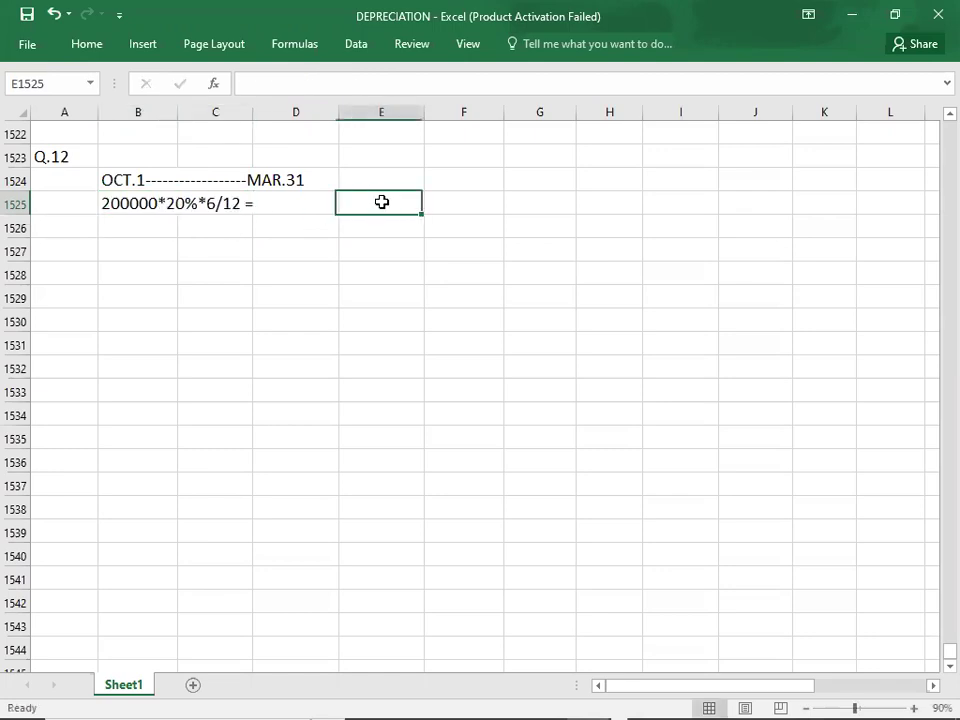
pyautogui.write('20000')
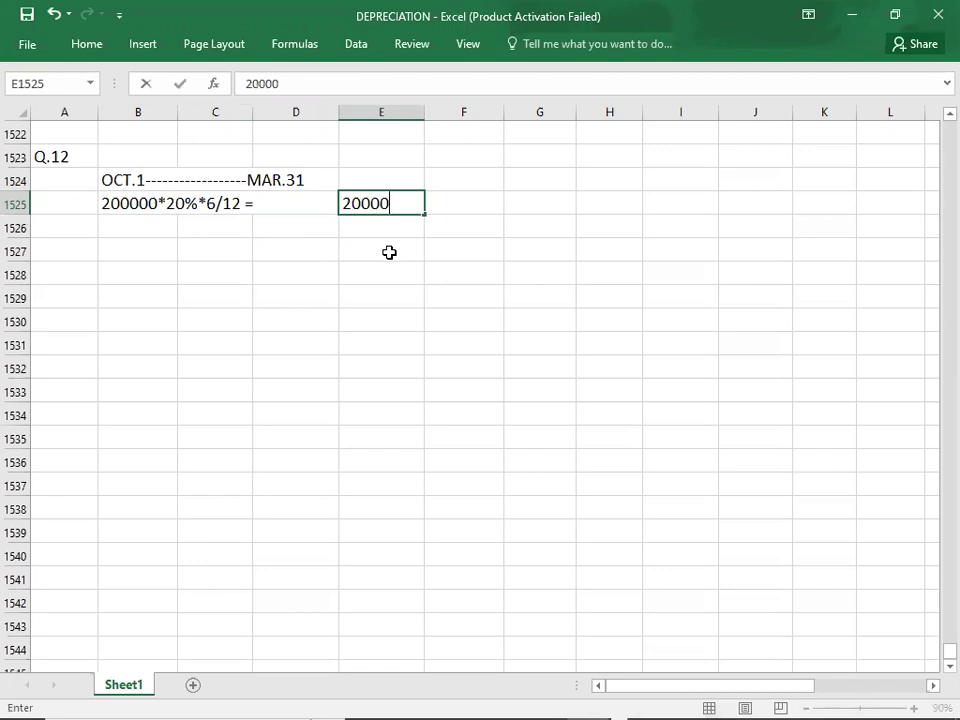
pyautogui.press('Return')
# Make the OCT.1 to MAR.31 period label in B1524 bold
pyautogui.press('Left')
pyautogui.press('Left')
pyautogui.press('Left')
pyautogui.press('Left')
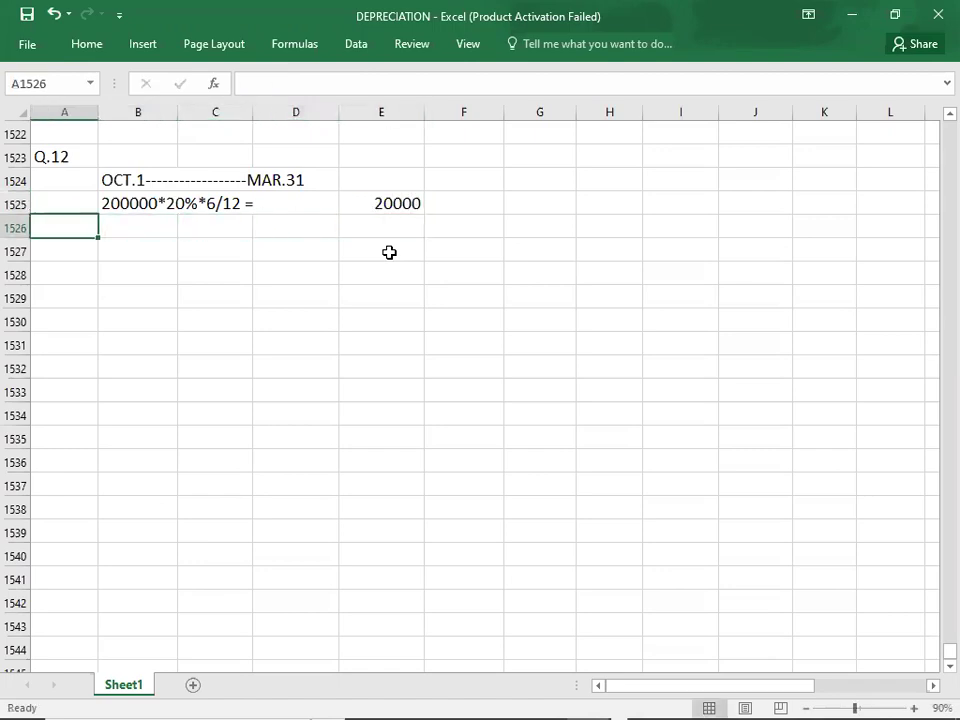
pyautogui.press('Up')
pyautogui.press('Up')
pyautogui.press('Right')
pyautogui.hotkey('ctrl', 'b')
# Check the addition date in the Q.12 question PDF and enter the label APR.1 in cell B1527 of the workbook
pyautogui.press('Down')
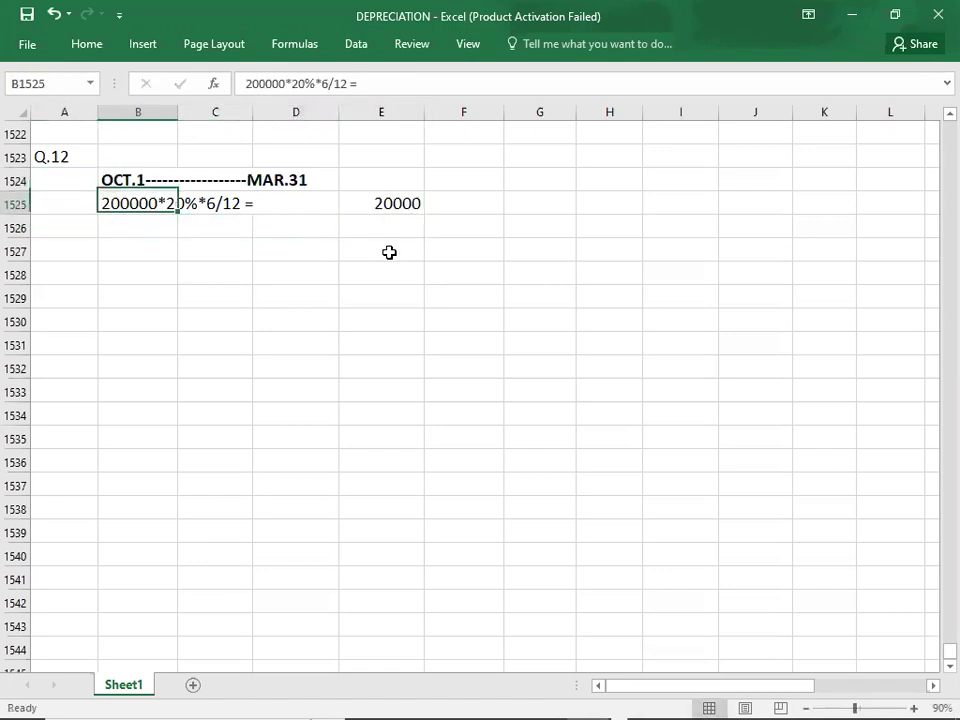
pyautogui.press('Down')
pyautogui.press('Down')
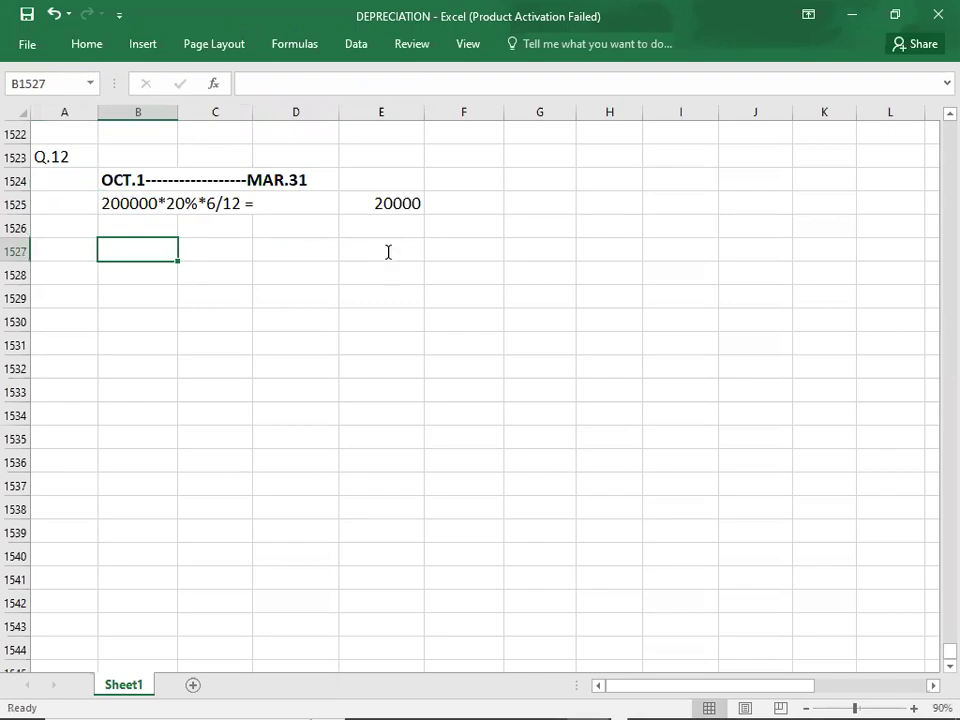
pyautogui.hotkey('alt', 'Tab')
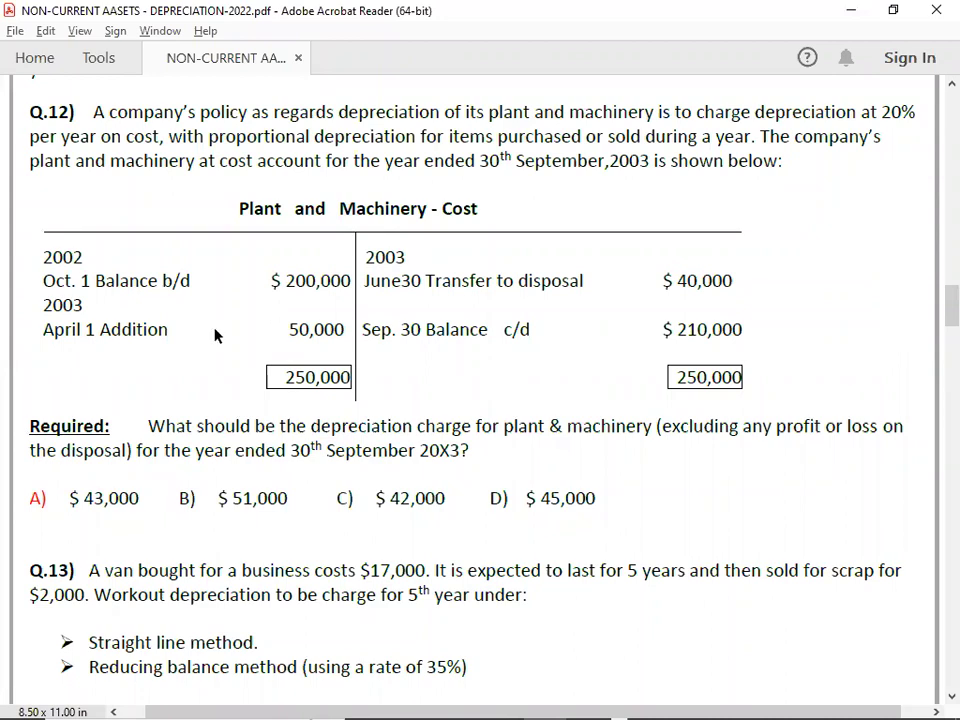
pyautogui.hotkey('alt', 'Tab')
pyautogui.write('APR.1')
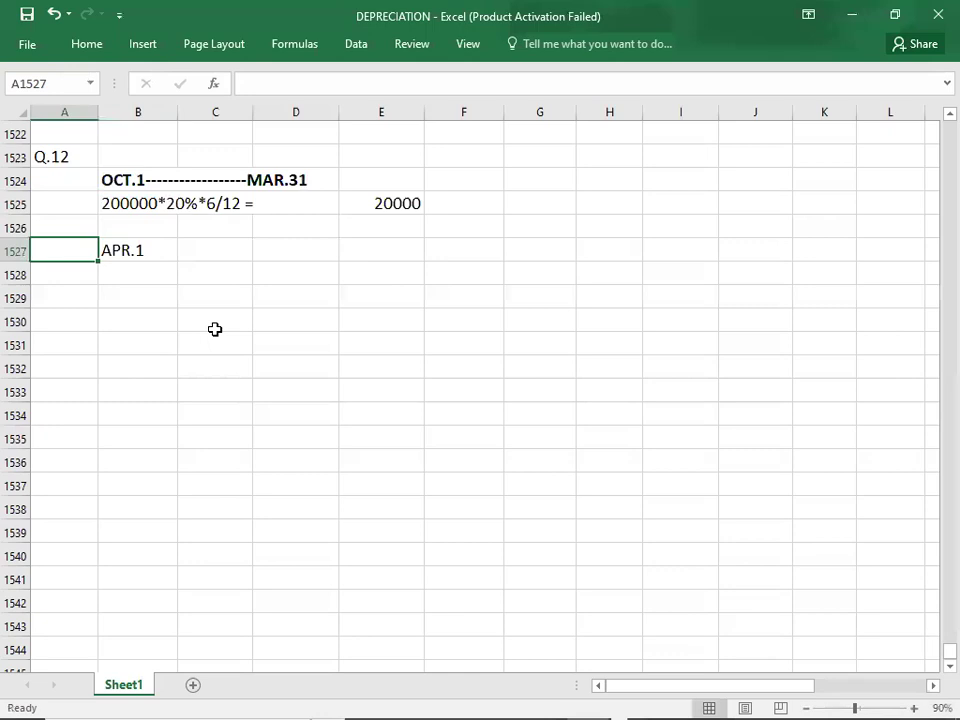
pyautogui.press('Right')
pyautogui.press('Down')
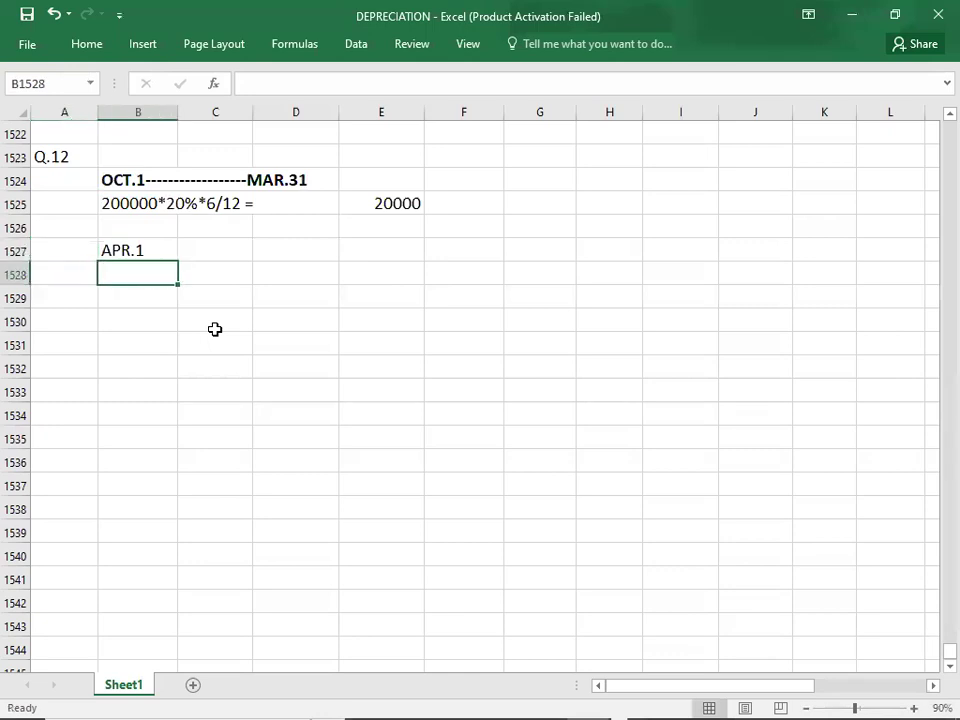
# Enter the working 250000*20%*3/12 = in B1528, consulting the disposal date in the question PDF for the number of months
pyautogui.write('250000')
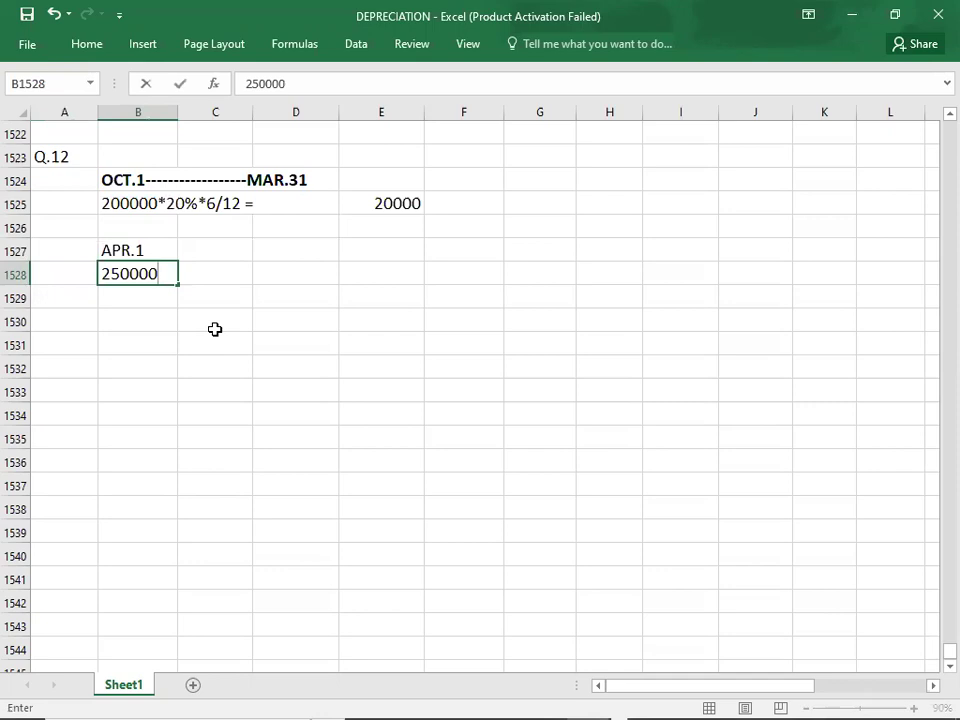
pyautogui.write('*20%')
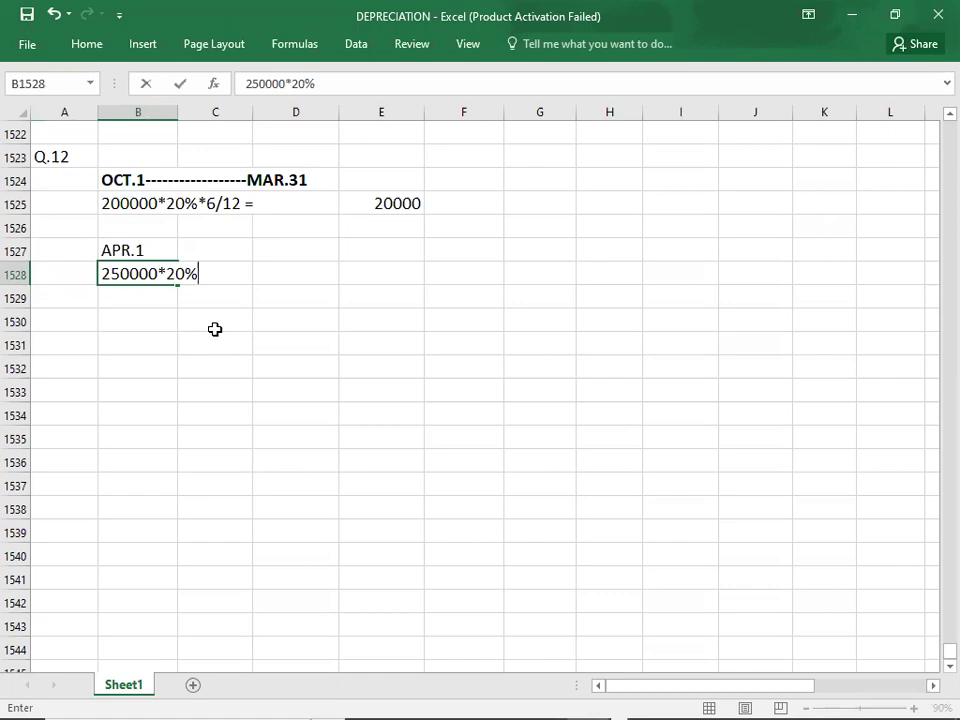
pyautogui.hotkey('alt', 'Tab')
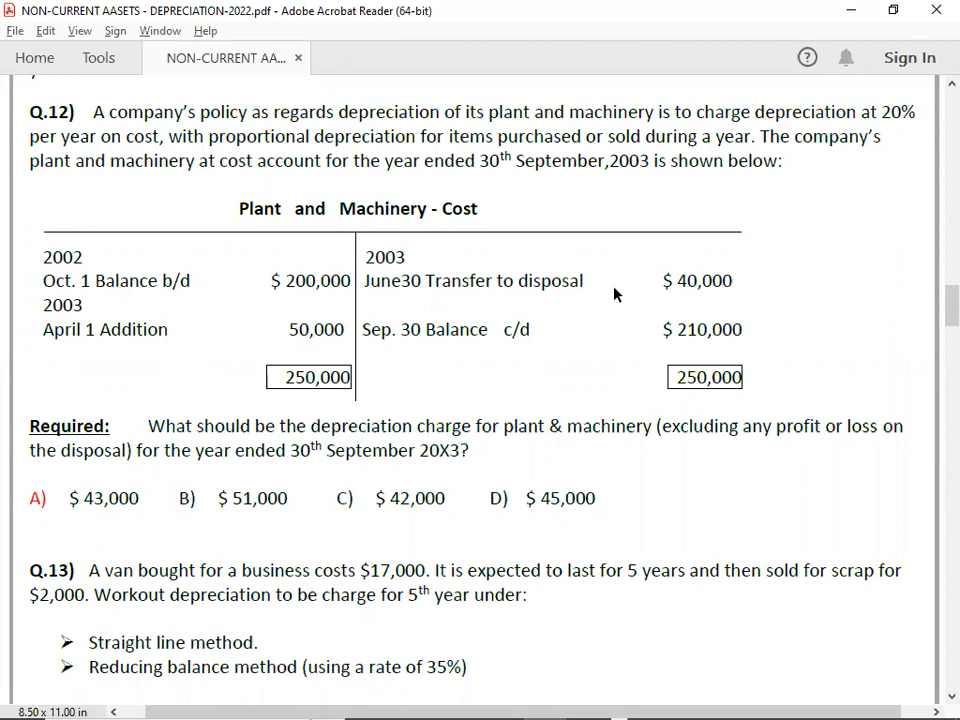
pyautogui.hotkey('alt', 'Tab')
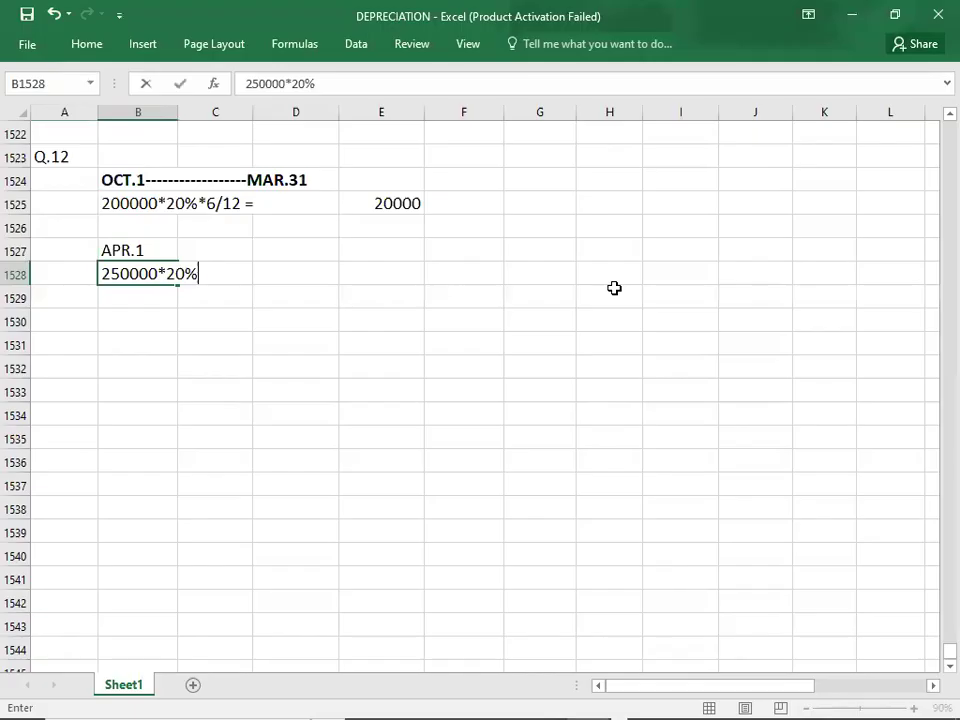
pyautogui.write('*3/12 =')
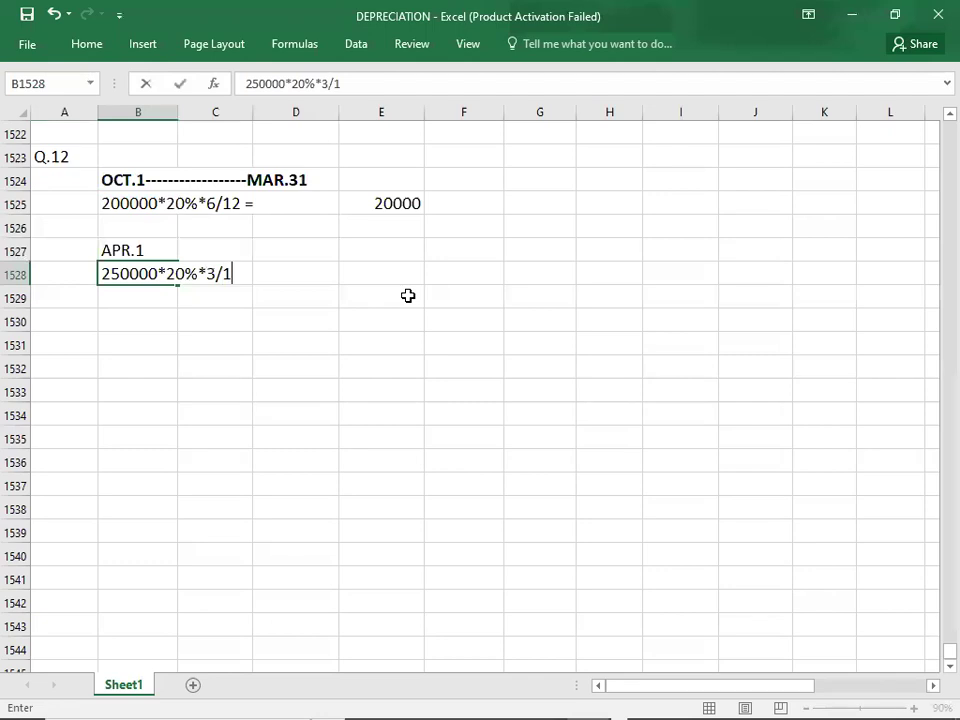
pyautogui.press('Tab')
# Enter 12500 in E1528 as the depreciation for the three months from April 1
pyautogui.press('Tab')
pyautogui.press('Tab')
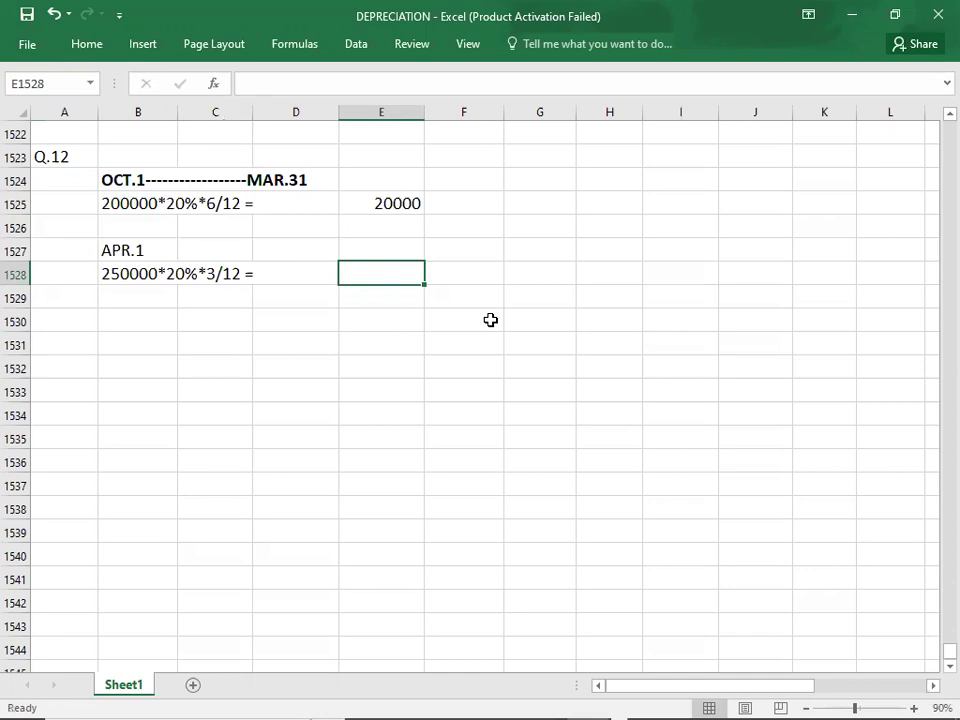
pyautogui.write('12500')
pyautogui.press('Return')
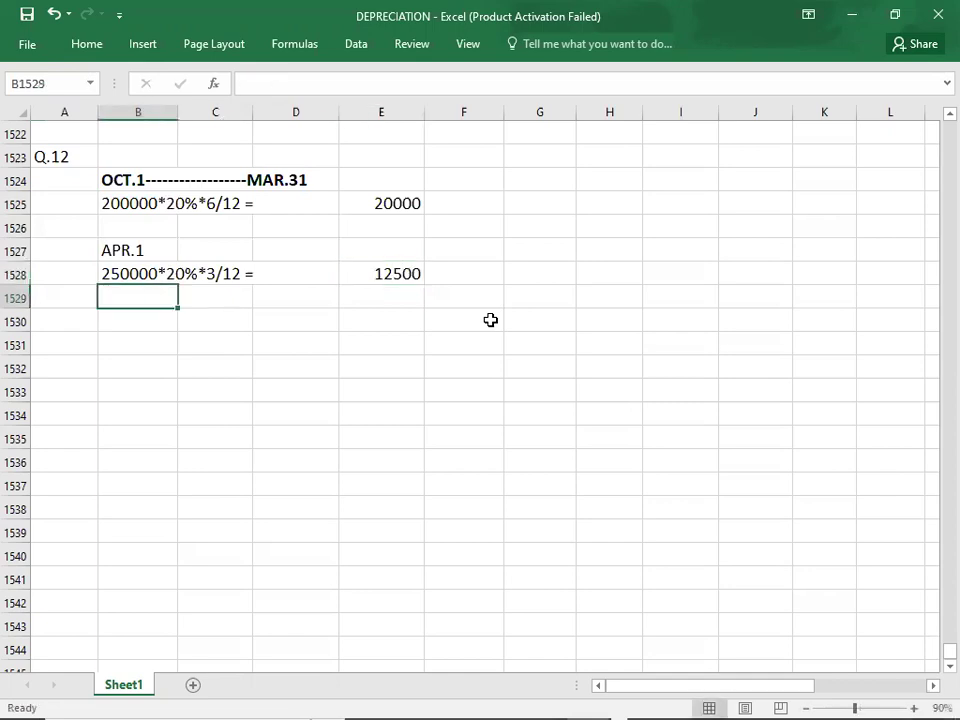
# Extend the APR.1 label in B1527 with a dashed line to JUN.30 and make it bold
pyautogui.press('Return')
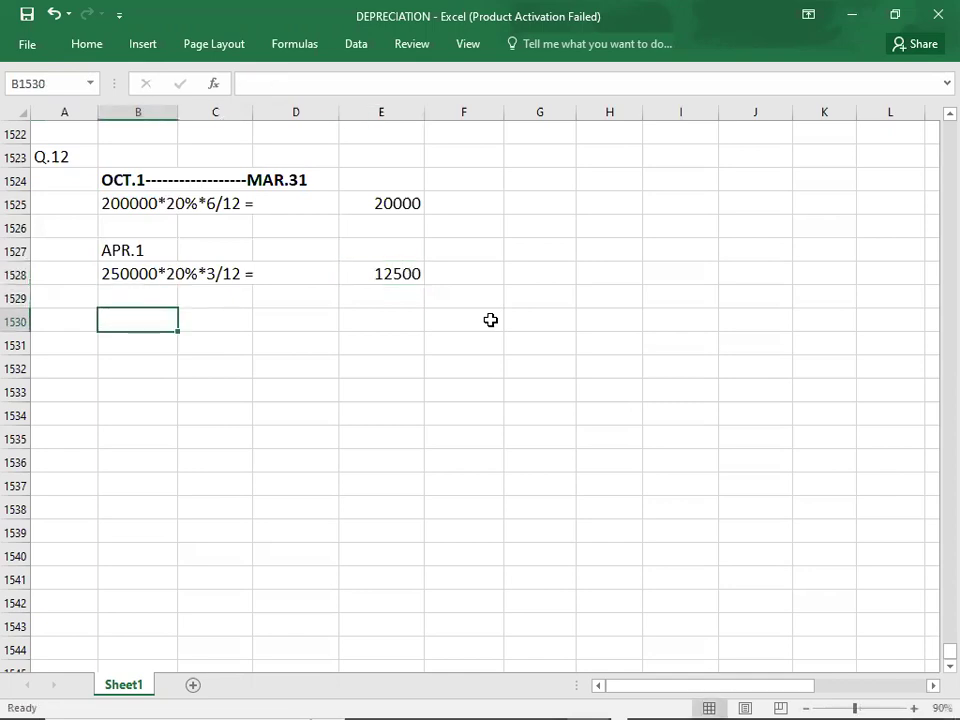
pyautogui.doubleClick(147, 251)
pyautogui.write('=')
pyautogui.press('BackSpace')
pyautogui.write('------------------')
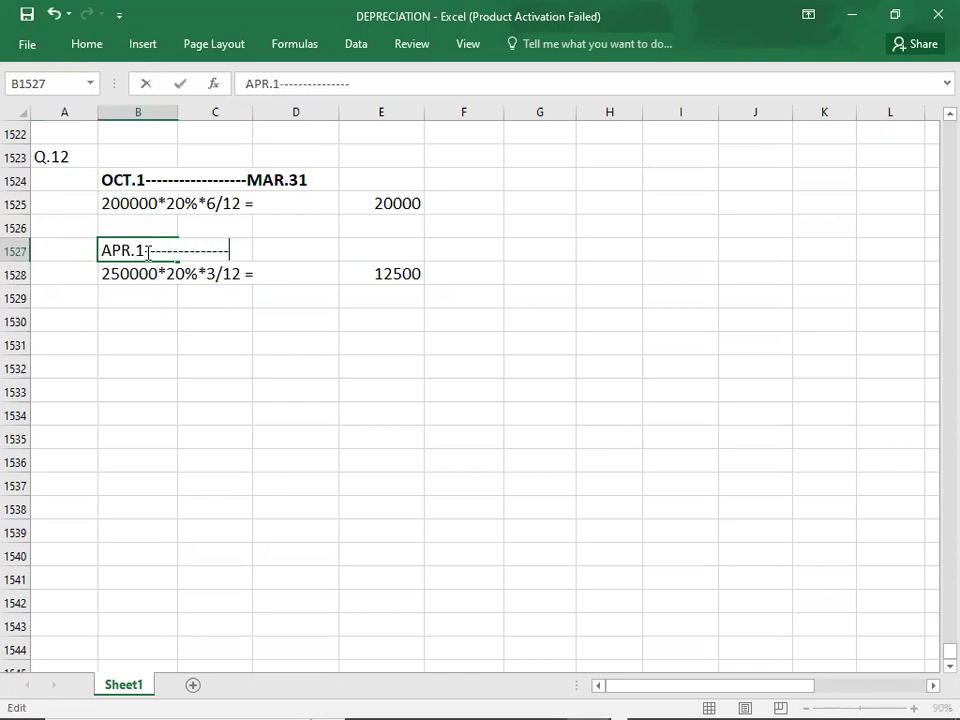
pyautogui.write('---JUN')
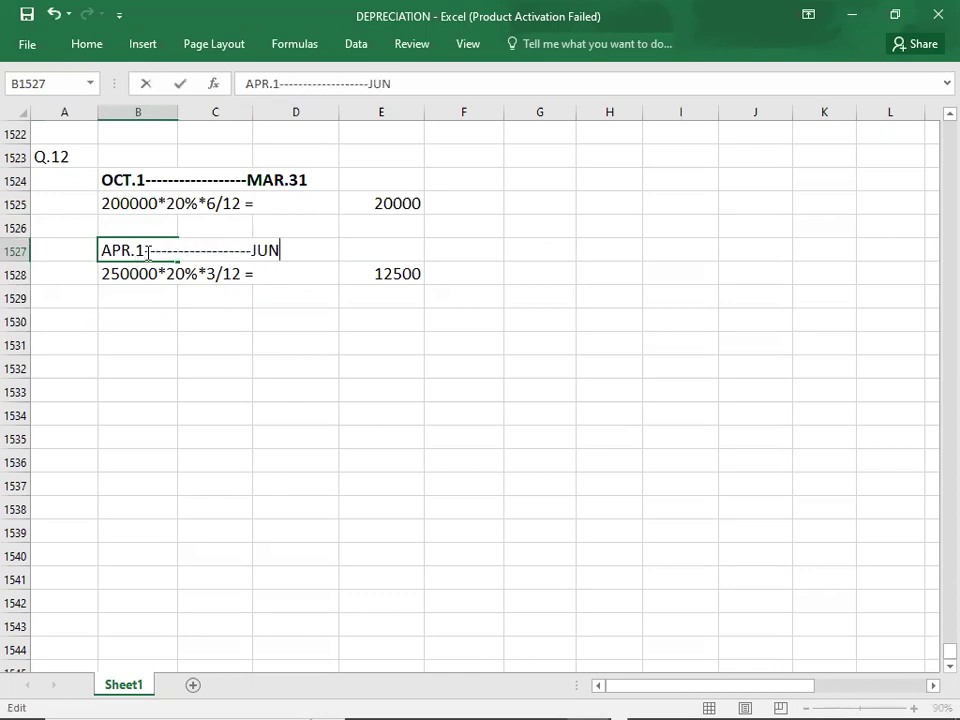
pyautogui.write('.30')
pyautogui.press('Return')
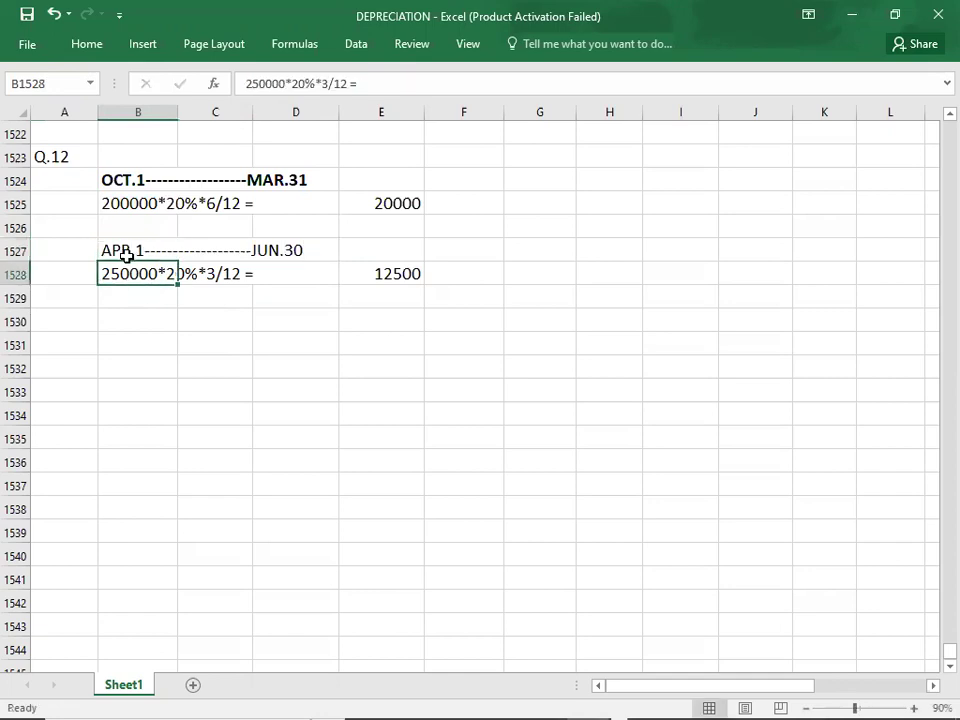
pyautogui.click(126, 255)
pyautogui.hotkey('ctrl', 'b')
# Consult the disposal date in the Q.12 question PDF and enter the label JUL.1 in B1530 of the workbook
pyautogui.press('Down')
pyautogui.press('Down')
pyautogui.press('Down')
pyautogui.hotkey('alt', 'Tab')
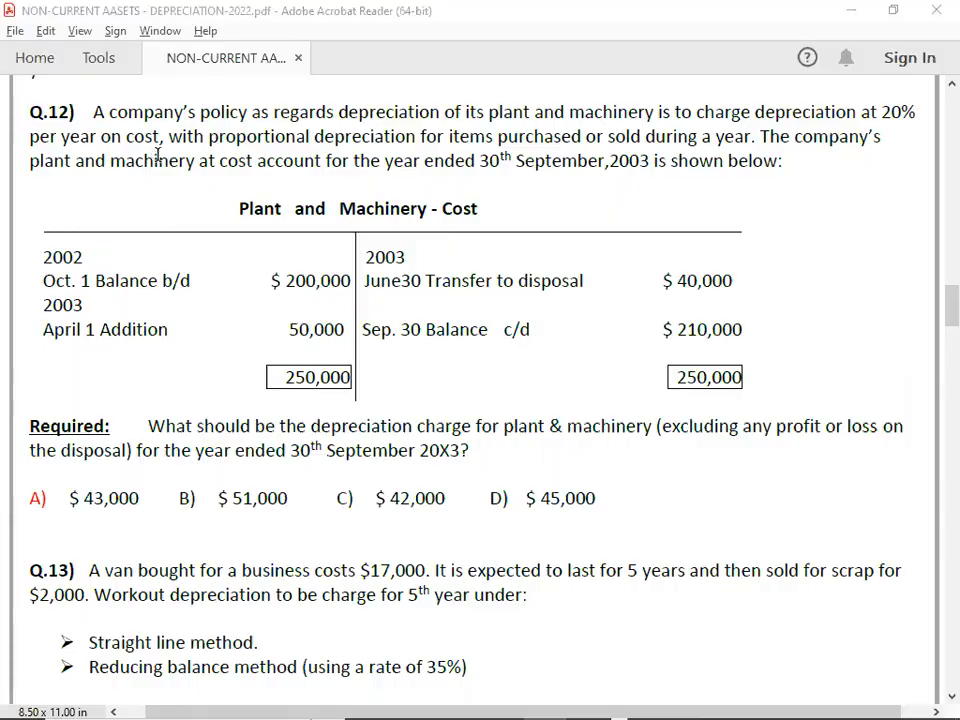
pyautogui.hotkey('alt', 'Tab')
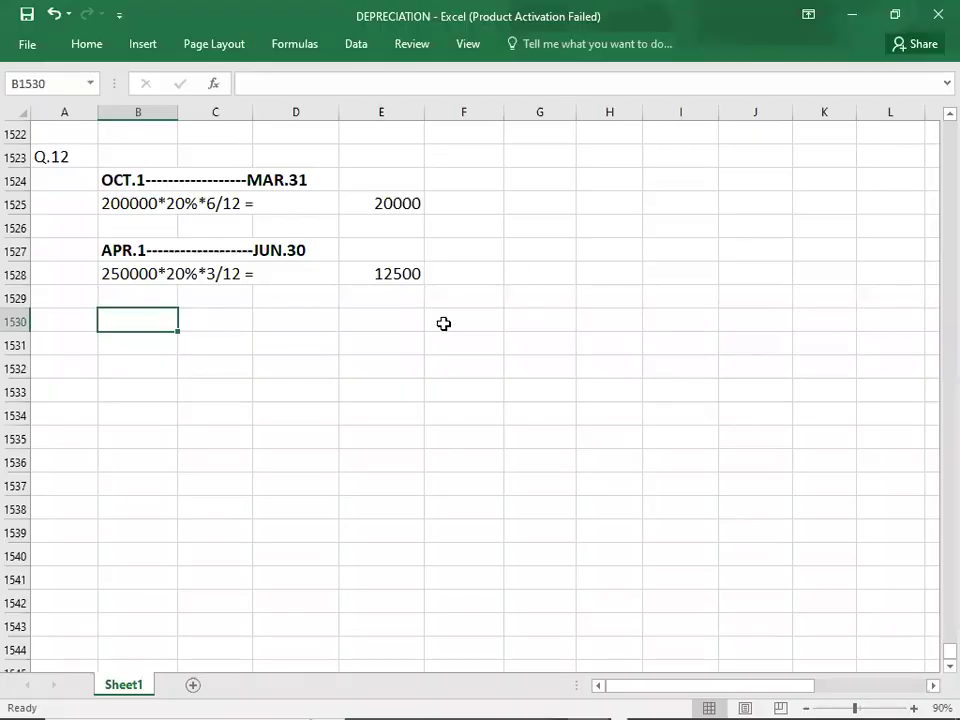
pyautogui.write('JUL.1')
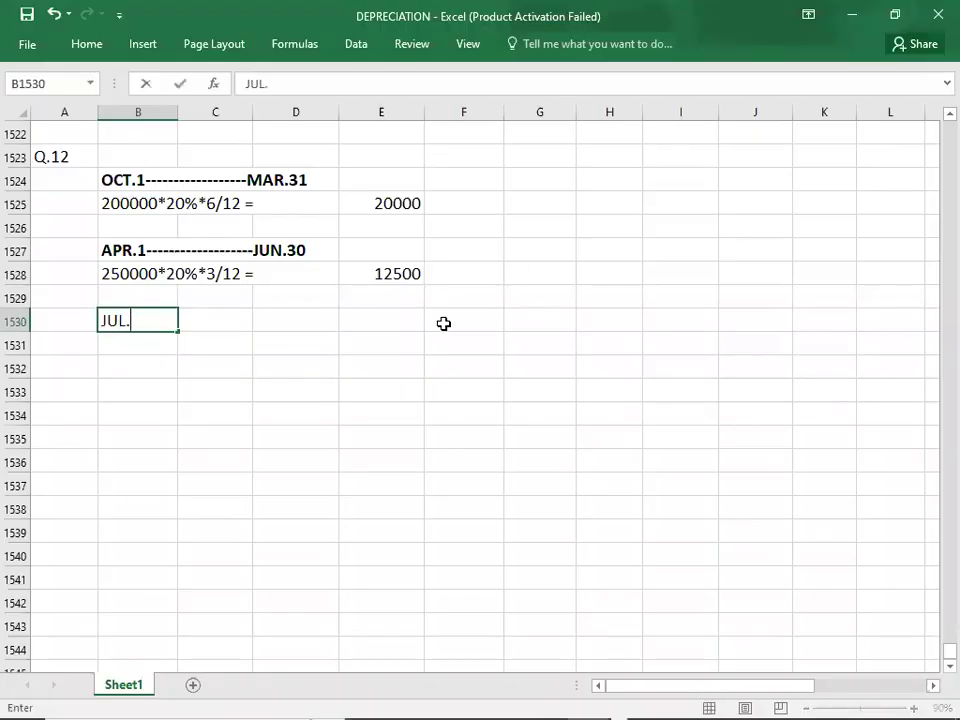
pyautogui.click(134, 341)
# Consult the disposal entry in the question PDF and enter 210000*20% in B1531 as the start of the working
pyautogui.hotkey('alt', 'Tab')
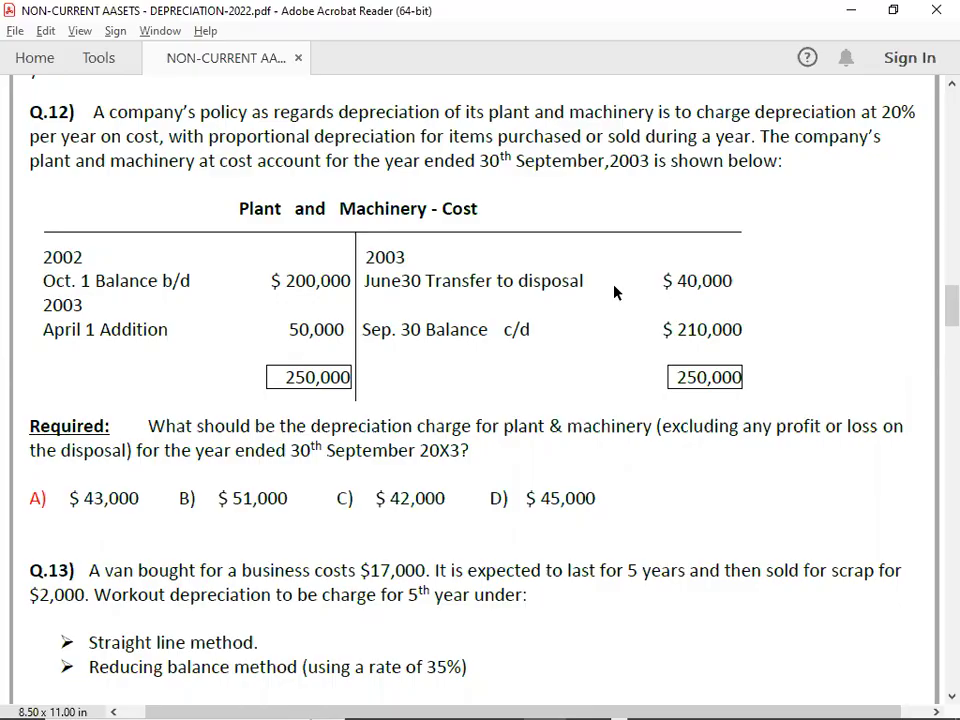
pyautogui.hotkey('alt', 'Tab')
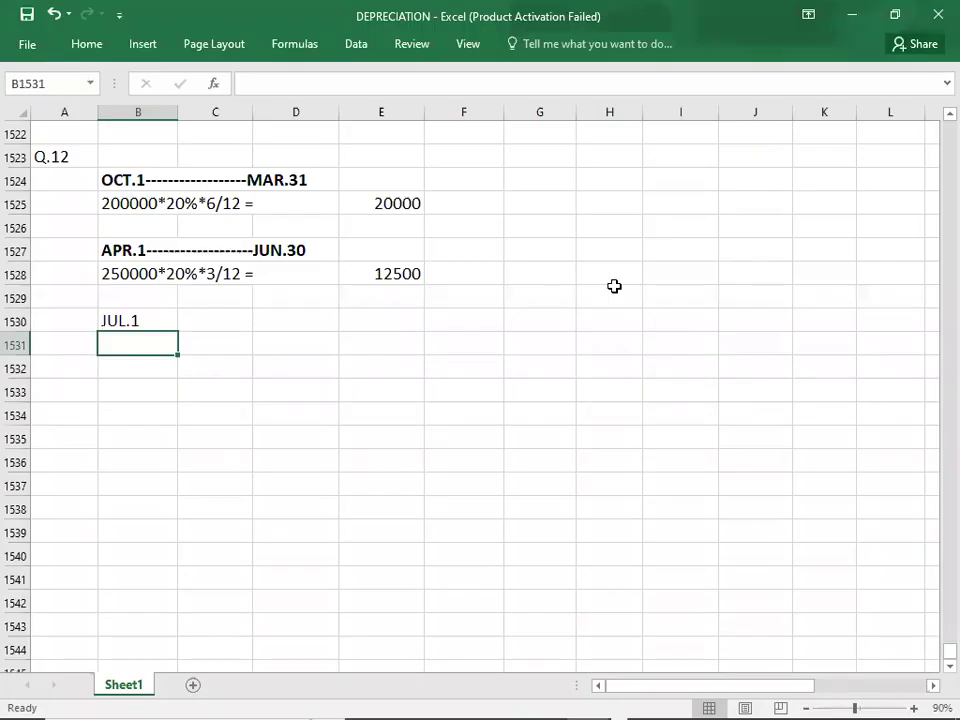
pyautogui.write('210000')
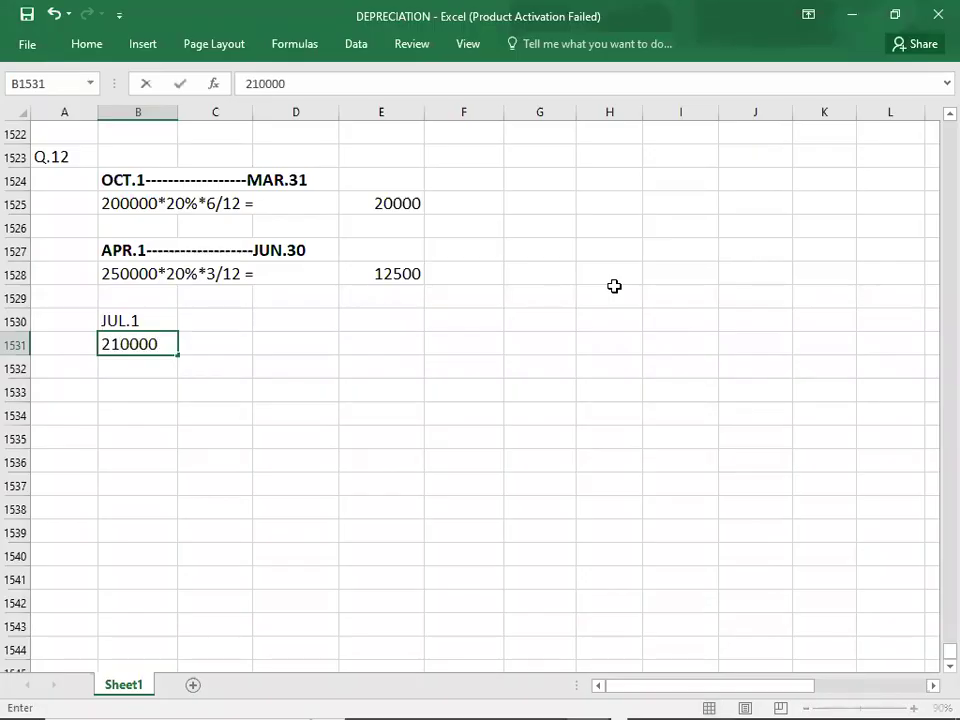
pyautogui.write('*20%')
# Check the closing balance date in the question PDF and extend the JUL.1 label in B1530 with a dashed line to SEP.30
pyautogui.hotkey('alt', 'Tab')
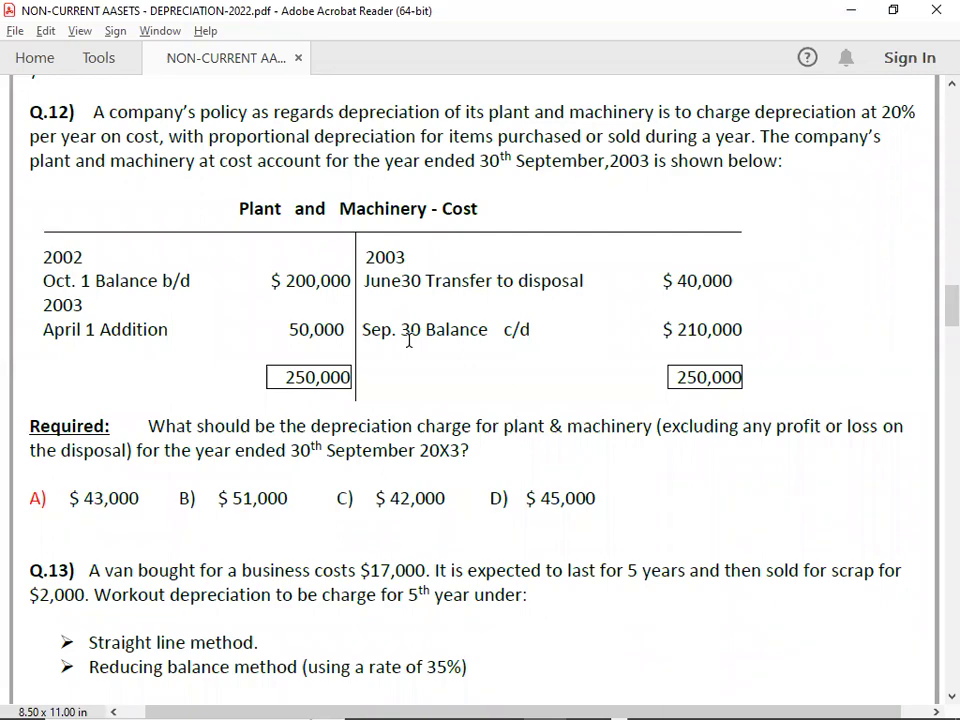
pyautogui.hotkey('alt', 'Tab')
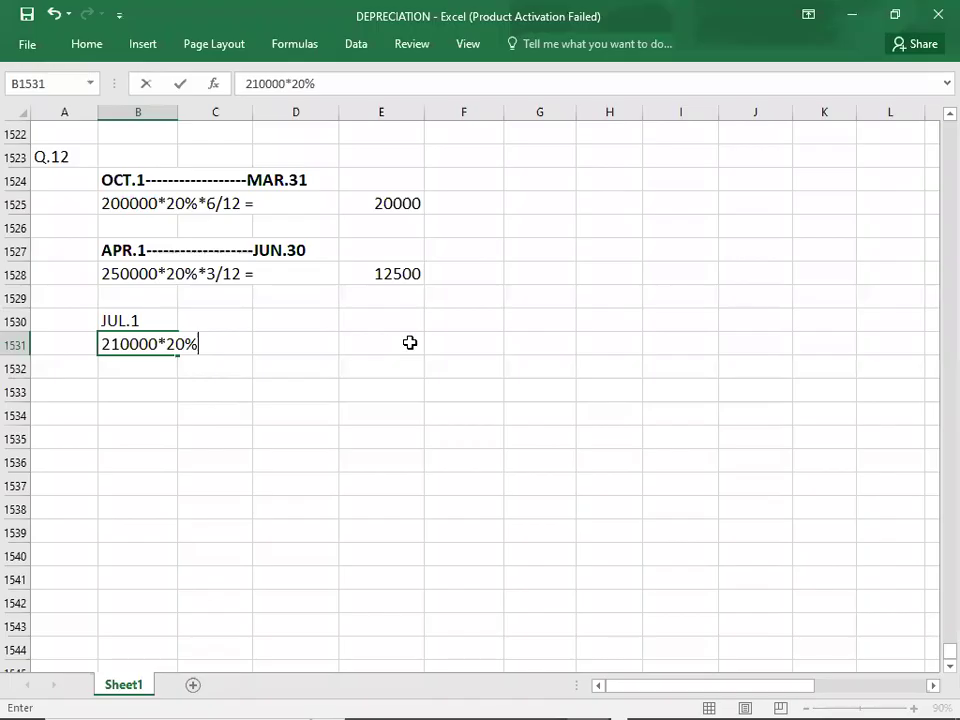
pyautogui.click(141, 314)
pyautogui.press('F2')
pyautogui.write('------------')
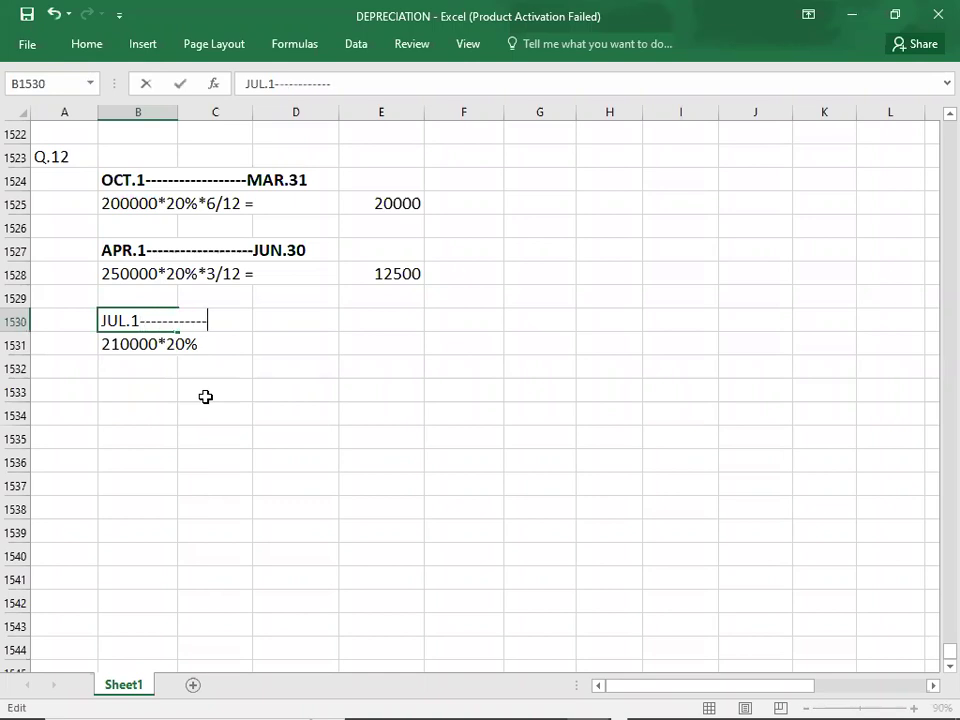
pyautogui.write('-------SEP.30')
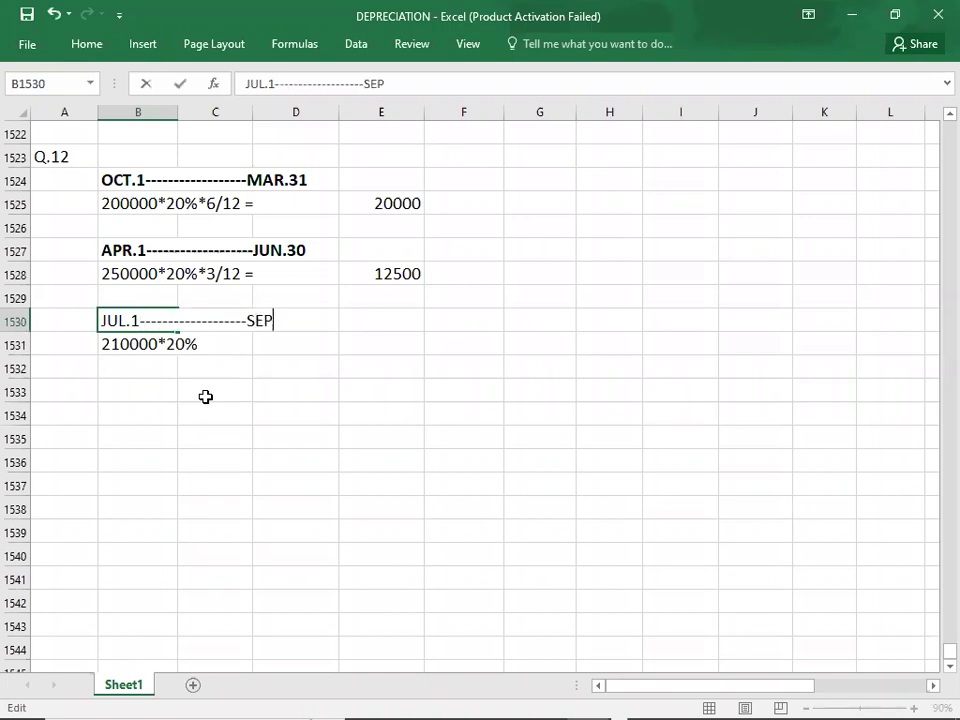
pyautogui.hotkey('ctrl', 'Return')
pyautogui.press('Down')
pyautogui.press('Down')
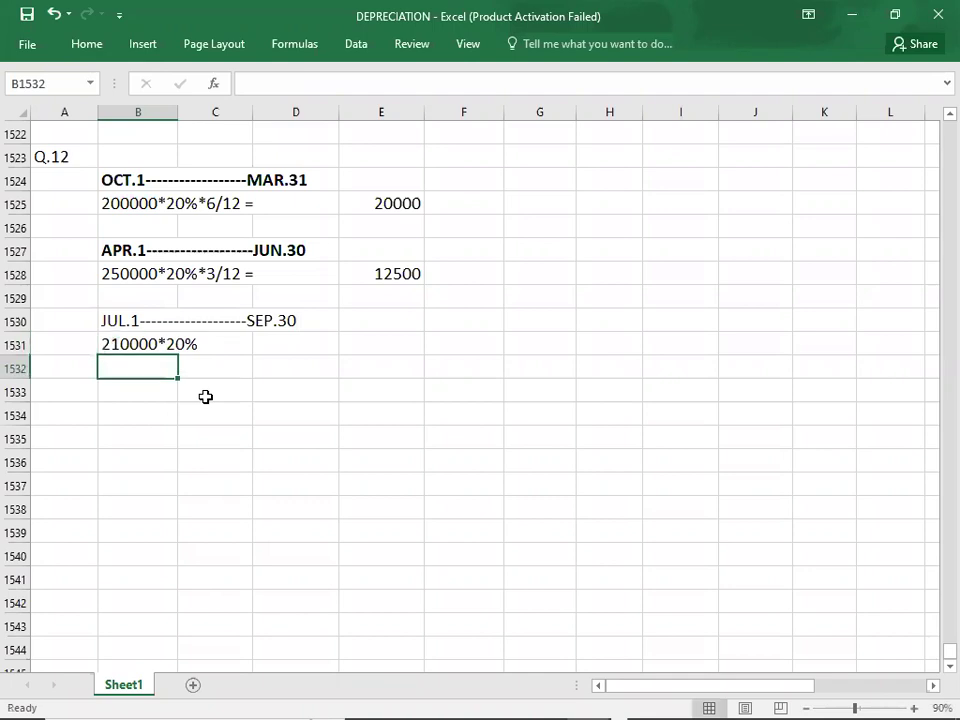
# Complete the working in B1531 as 210000*20%*3/12 = and enter 10500 in E1531 as the depreciation
pyautogui.doubleClick(110, 342)
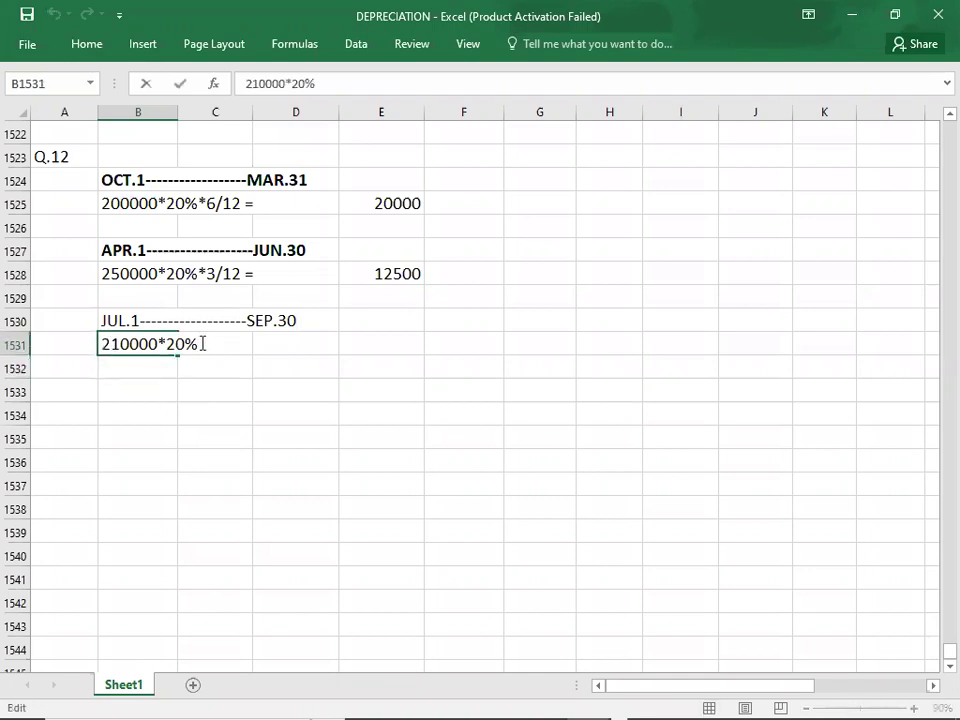
pyautogui.write('*3/')
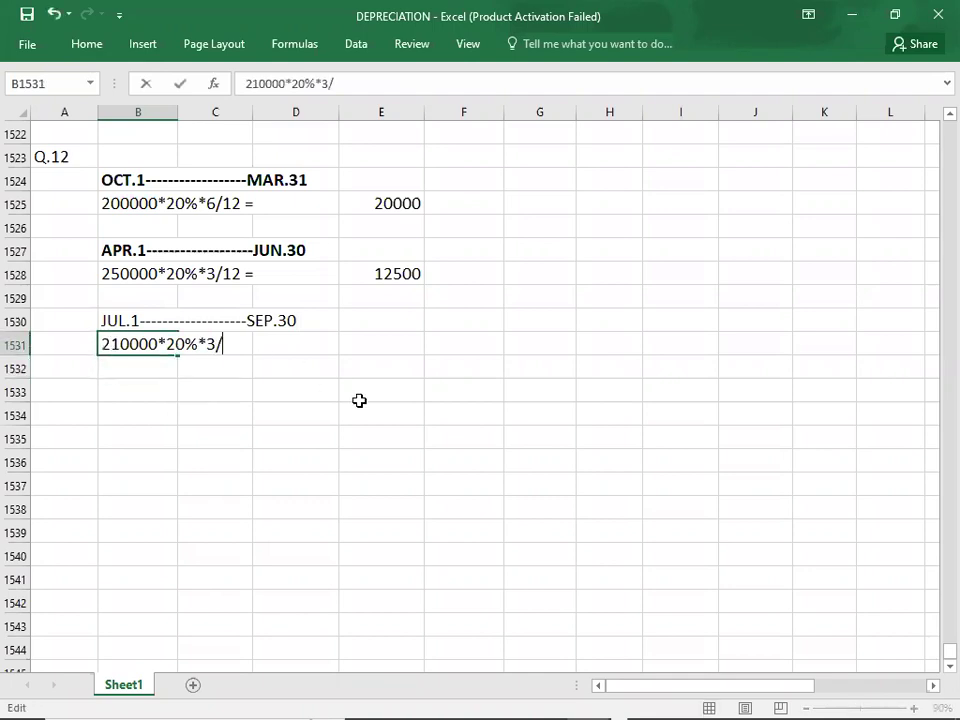
pyautogui.write('12 =')
pyautogui.press('Tab')
pyautogui.press('Right')
pyautogui.press('Right')
pyautogui.write('10500')
# Make the JUL.1 to SEP.30 period label in B1530 bold
pyautogui.press('Left')
pyautogui.press('Left')
pyautogui.press('Left')
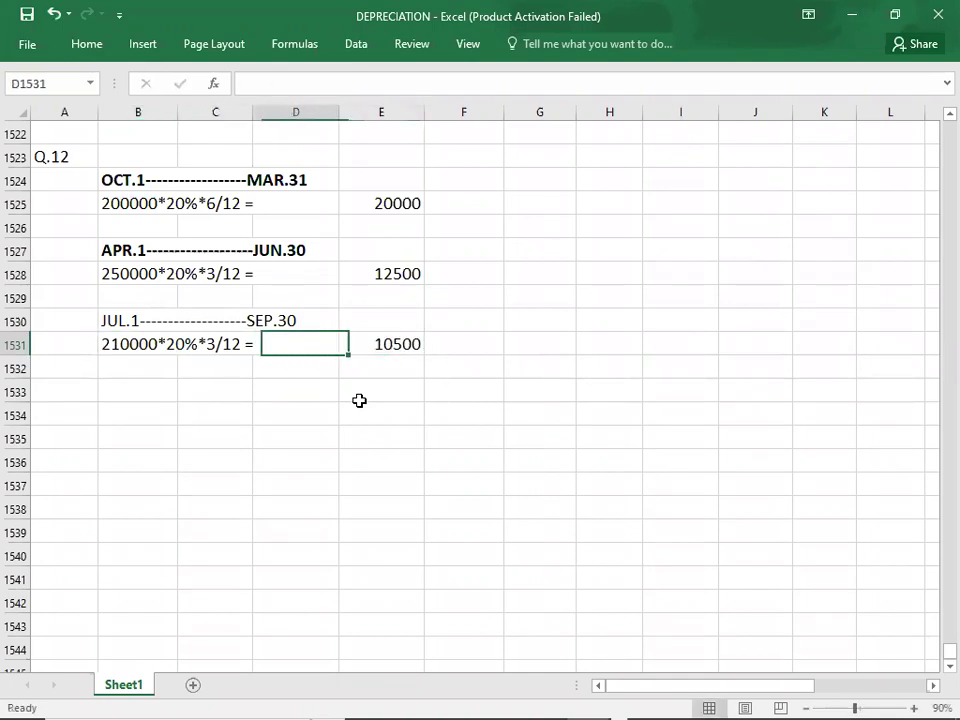
pyautogui.press('Up')
pyautogui.hotkey('ctrl', 'b')
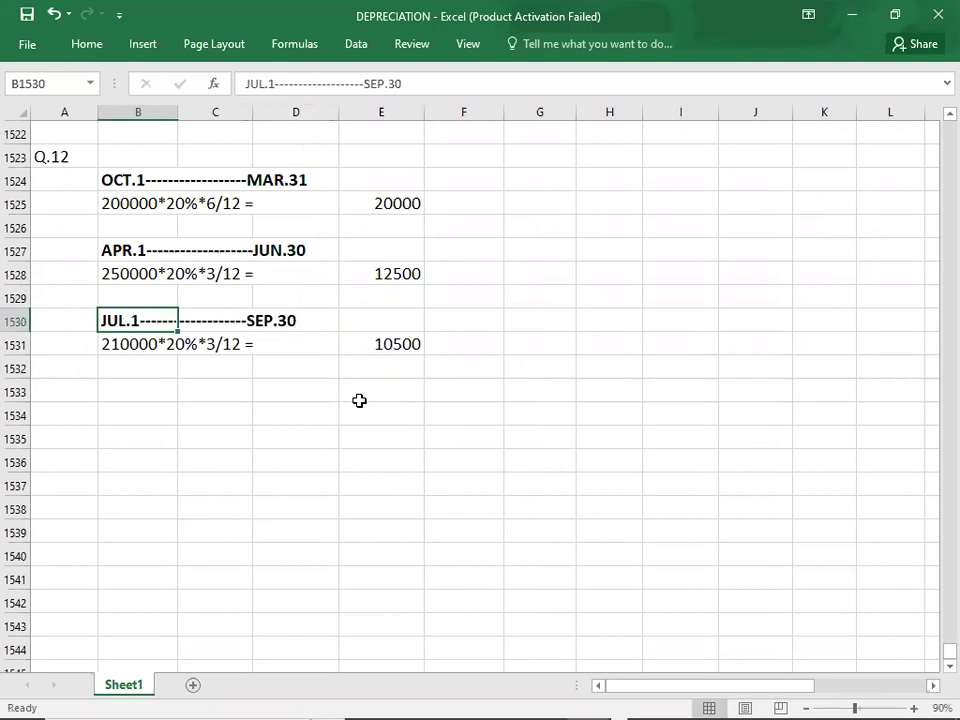
# Review the three period depreciation amounts in E1525, E1528 and E1531 one after another
pyautogui.press('Right')
pyautogui.press('Right')
pyautogui.press('Right')
pyautogui.press('Up')
pyautogui.press('Up')
pyautogui.press('Up')
pyautogui.press('Up')
pyautogui.press('Up')
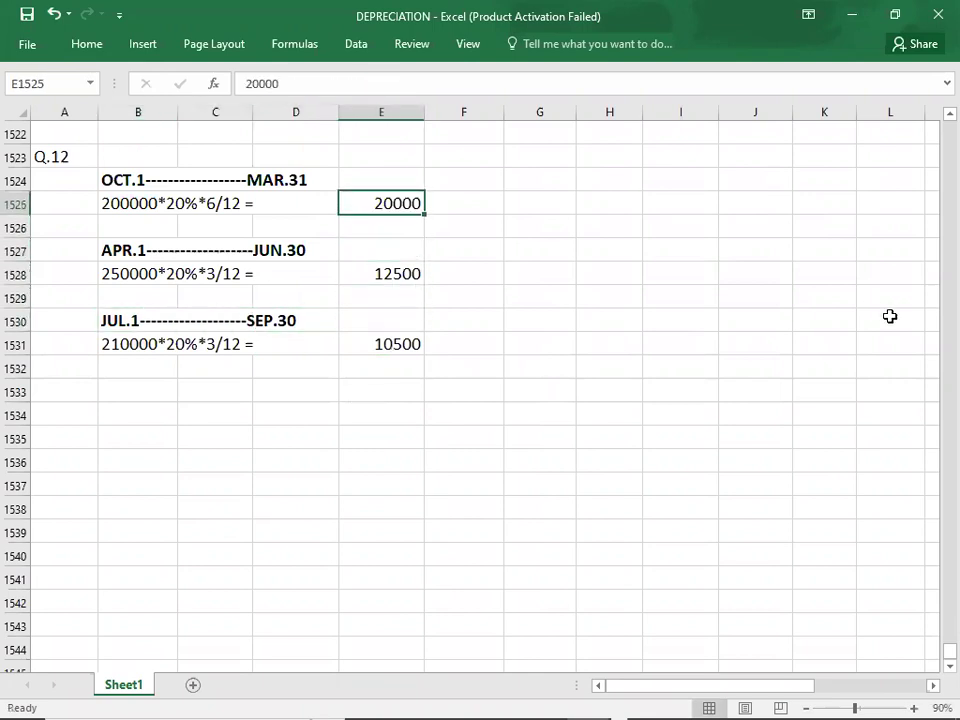
pyautogui.press('Down')
pyautogui.press('Down')
pyautogui.press('Down')
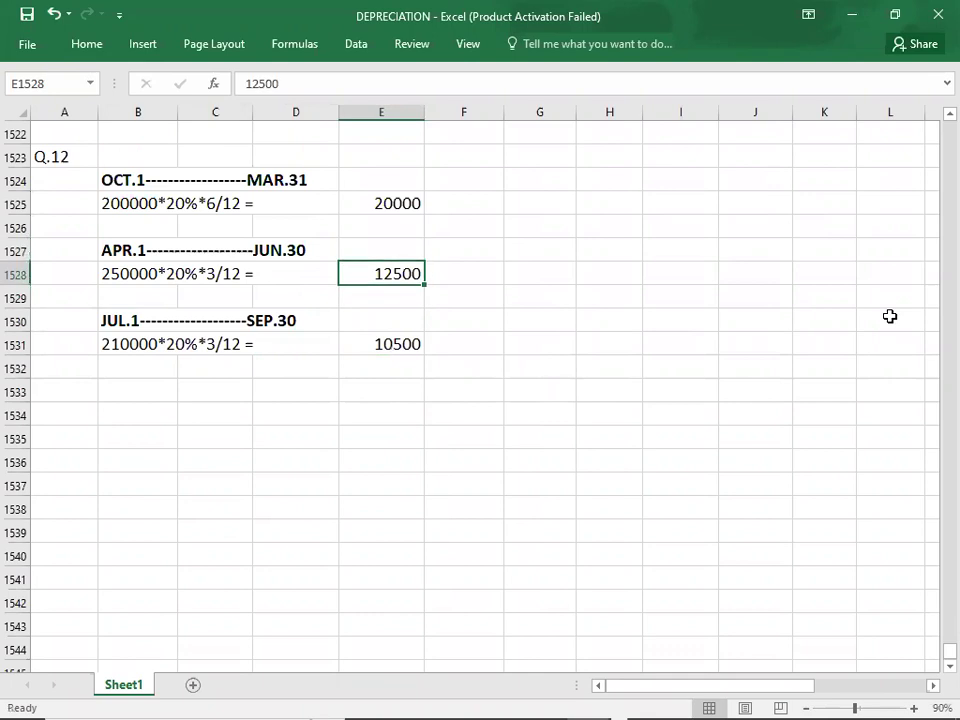
pyautogui.press('Down')
pyautogui.press('Down')
pyautogui.press('Down')
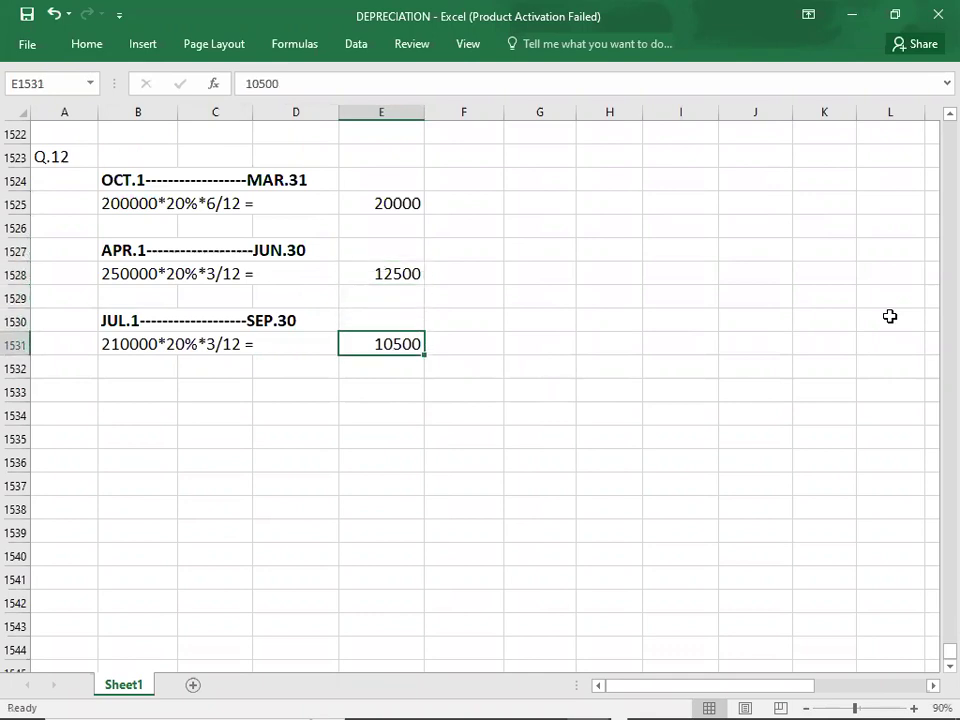
# Read the sum of E1525 to E1531 and enter 43000 in E1532 as the total depreciation charge
pyautogui.press('Up')
pyautogui.press('Up')
pyautogui.press('Up')
pyautogui.press('Up')
pyautogui.press('Up')
pyautogui.press('Up')
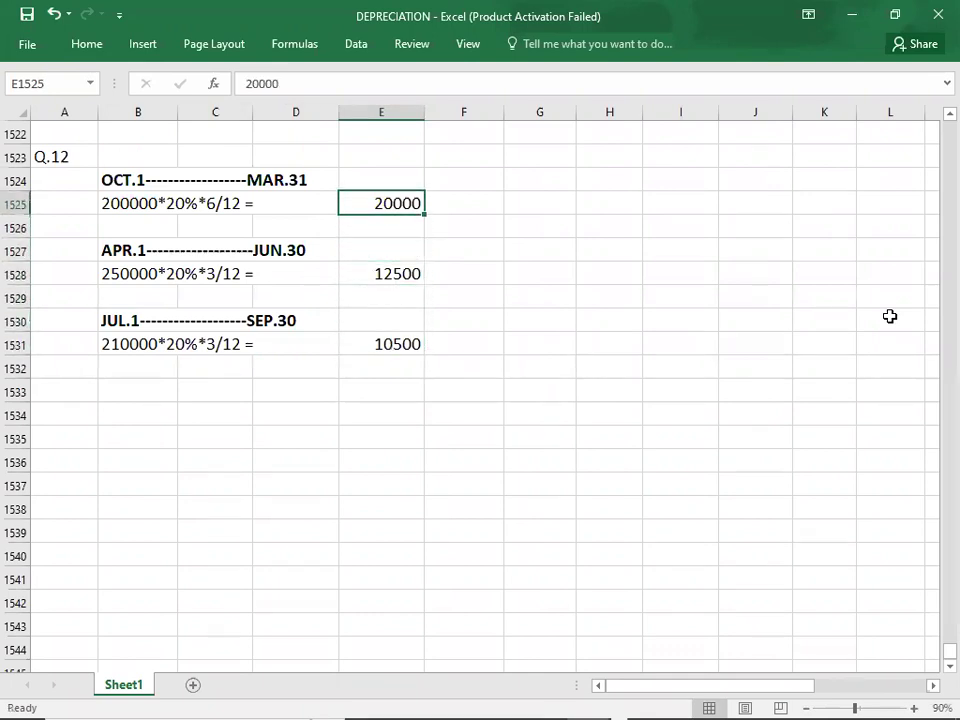
pyautogui.hotkey('shift', 'Down')
pyautogui.hotkey('shift', 'Down')
pyautogui.hotkey('shift', 'Down')
pyautogui.hotkey('shift', 'Down')
pyautogui.hotkey('shift', 'Down')
pyautogui.hotkey('shift', 'Down')
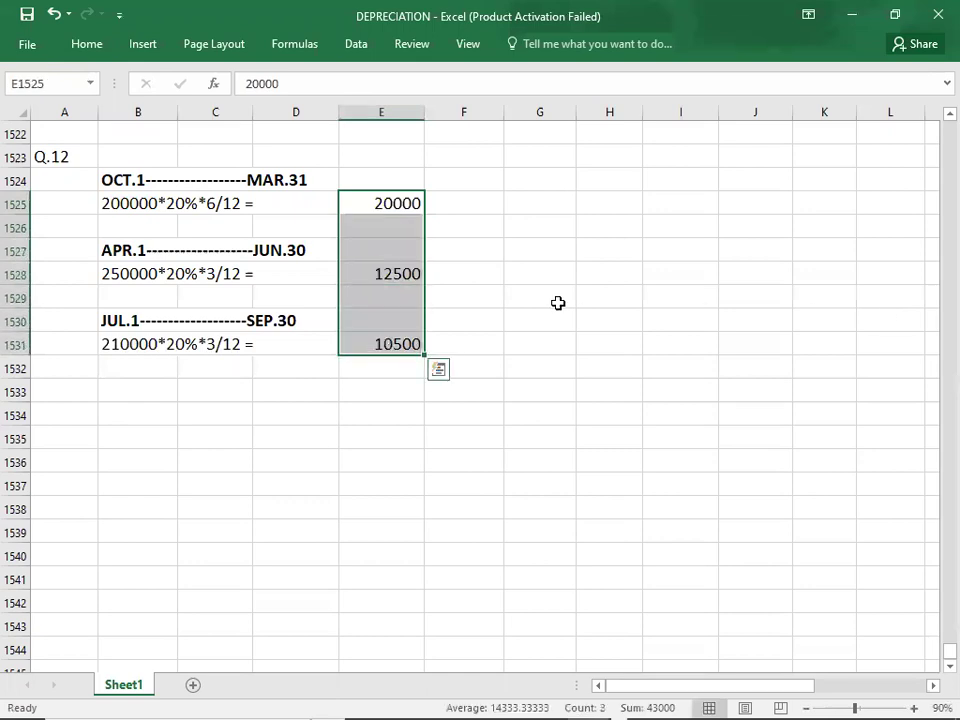
pyautogui.click(396, 369)
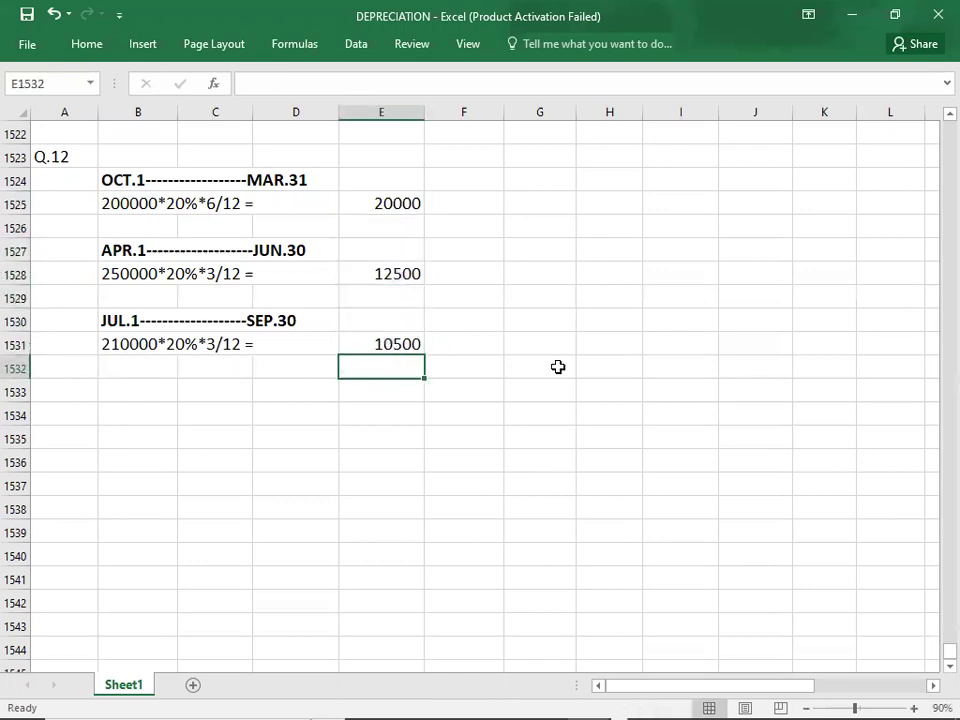
pyautogui.write('43000')
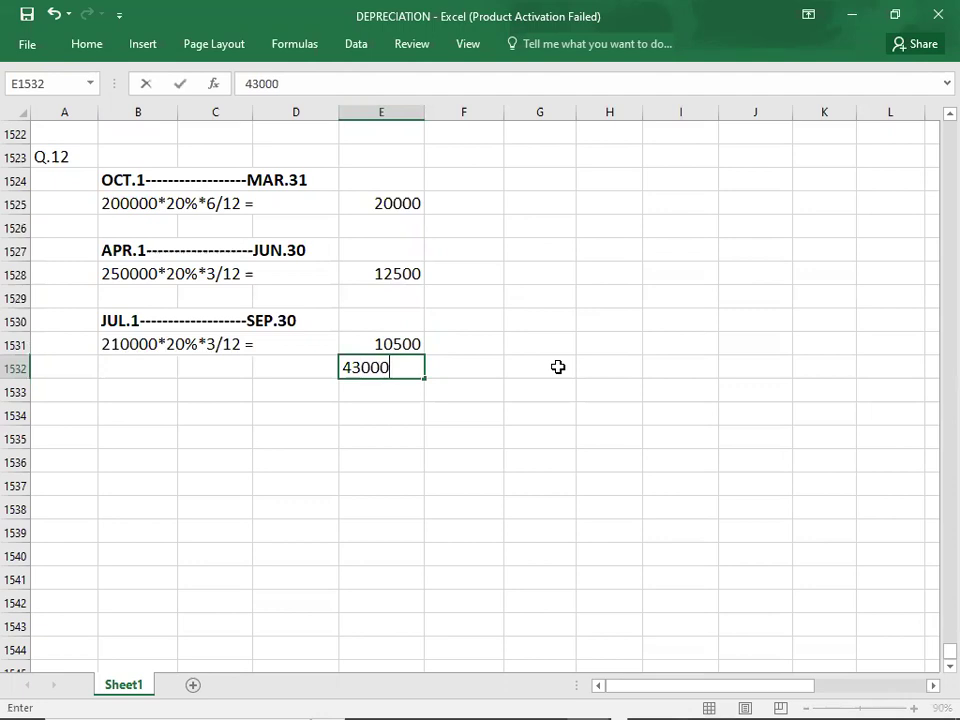
pyautogui.hotkey('ctrl', 'Return')
# Apply a top and double bottom border to the total in E1532
pyautogui.click(88, 45)
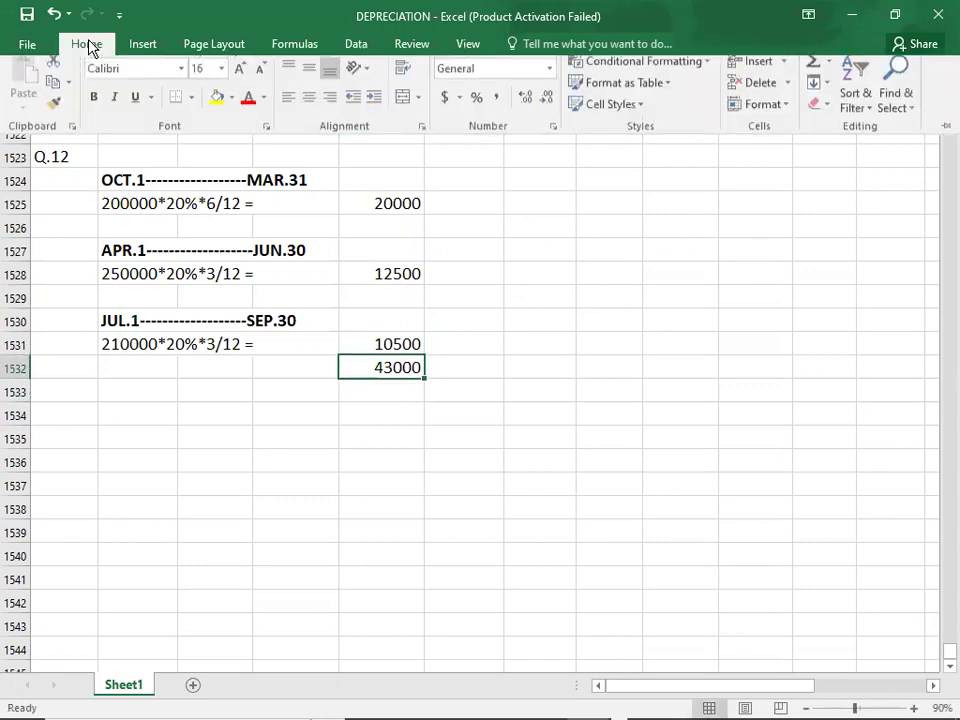
pyautogui.click(194, 112)
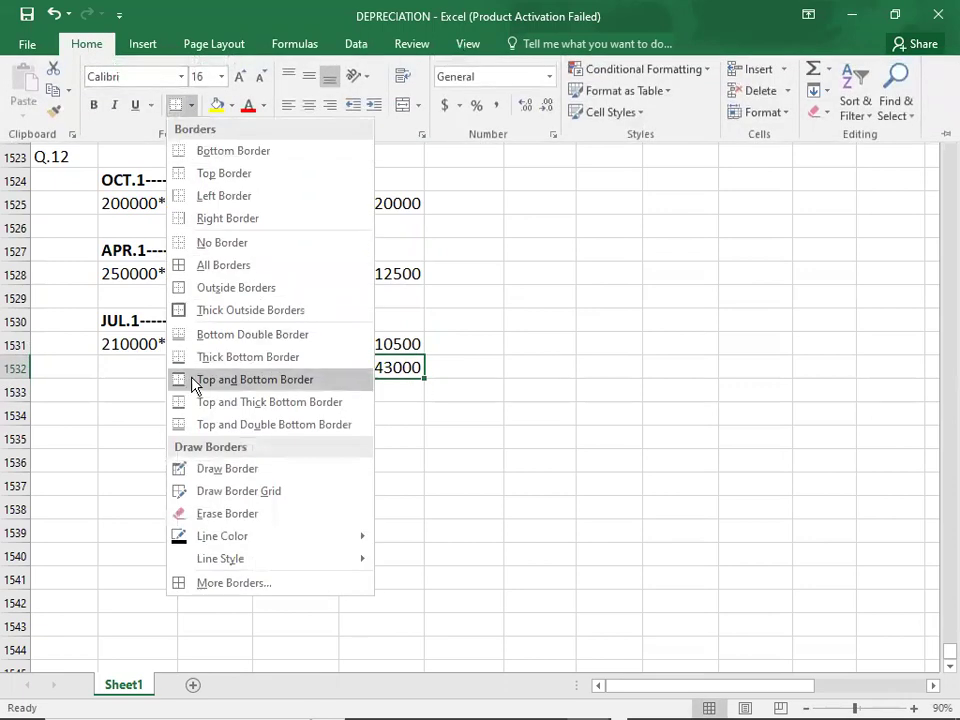
pyautogui.click(180, 428)
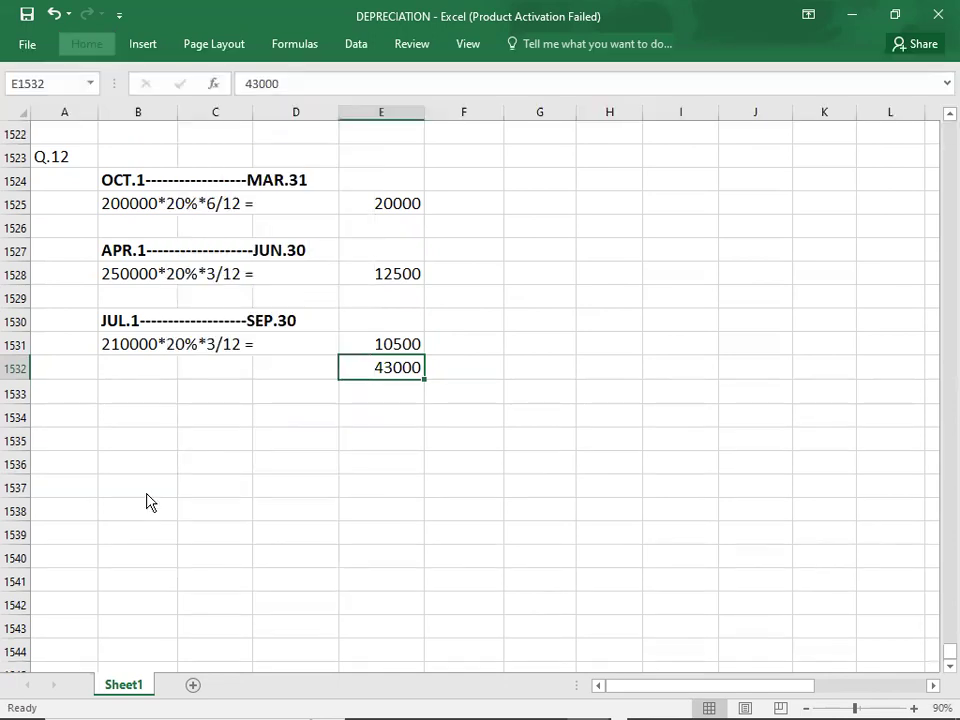
# Make the Q.12 heading in A1523 bold
pyautogui.click(49, 158)
pyautogui.hotkey('ctrl', 'b')
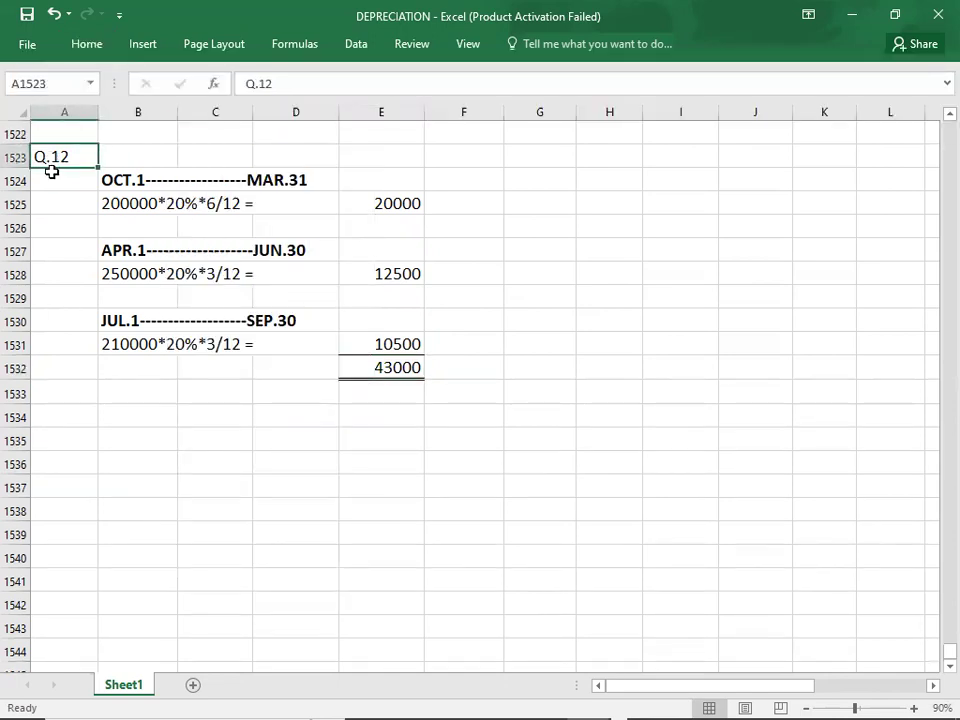
pyautogui.click(83, 408)
# Check Q.12's answer options in the question PDF, view question 7.10 in the F3 BPP kit 2020 PDF, and return to cell A1535 in the workbook
pyautogui.hotkey('alt', 'Tab')
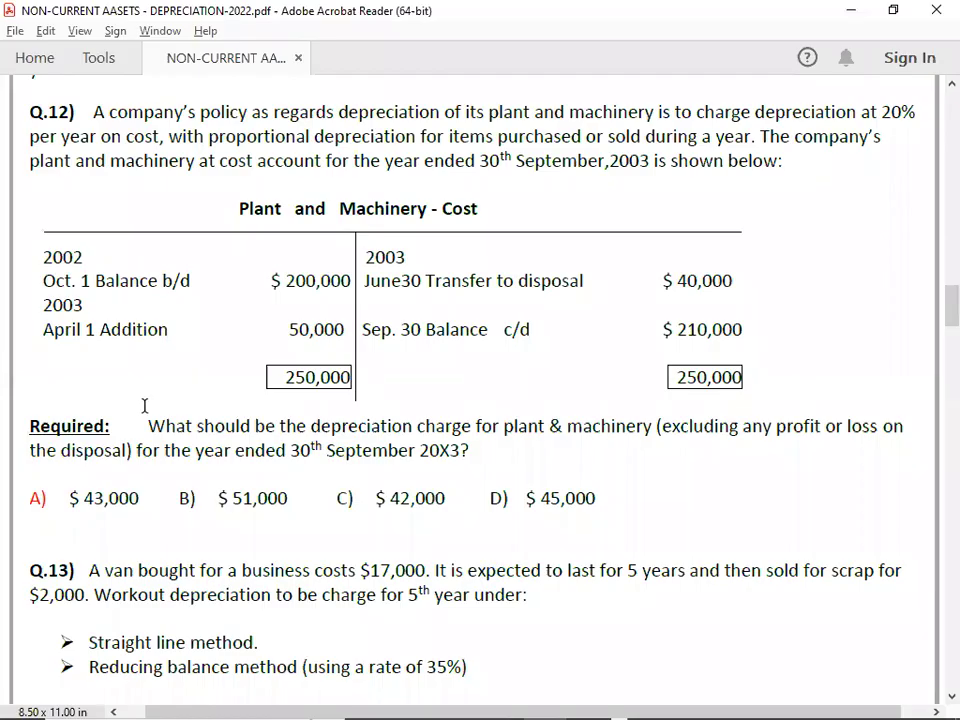
pyautogui.hotkey('alt', 'Tab')
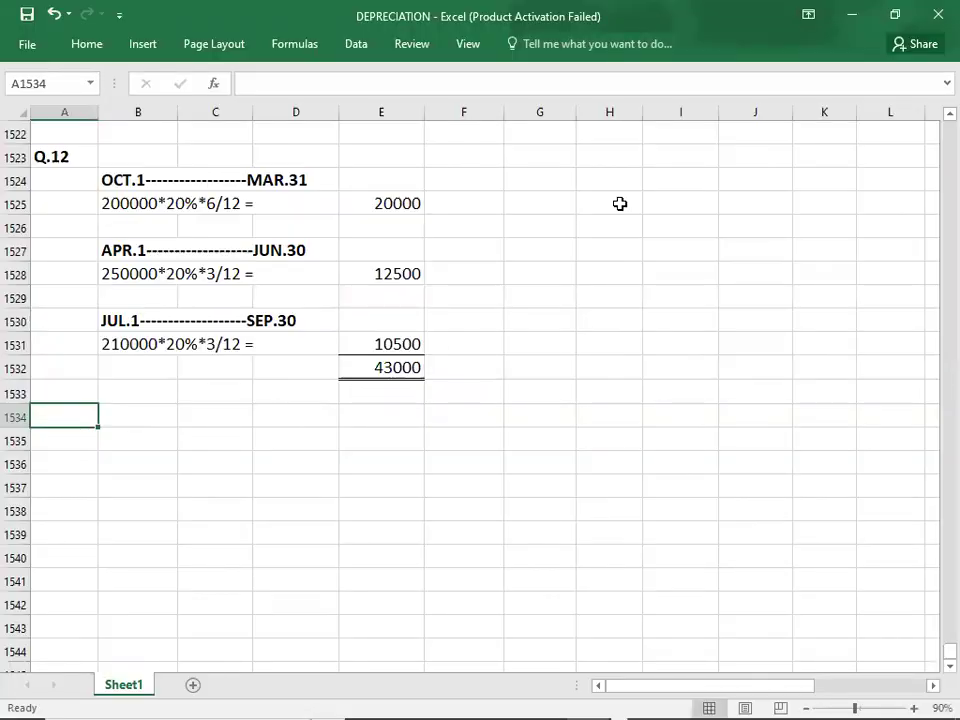
pyautogui.hotkey('alt', 'Tab')
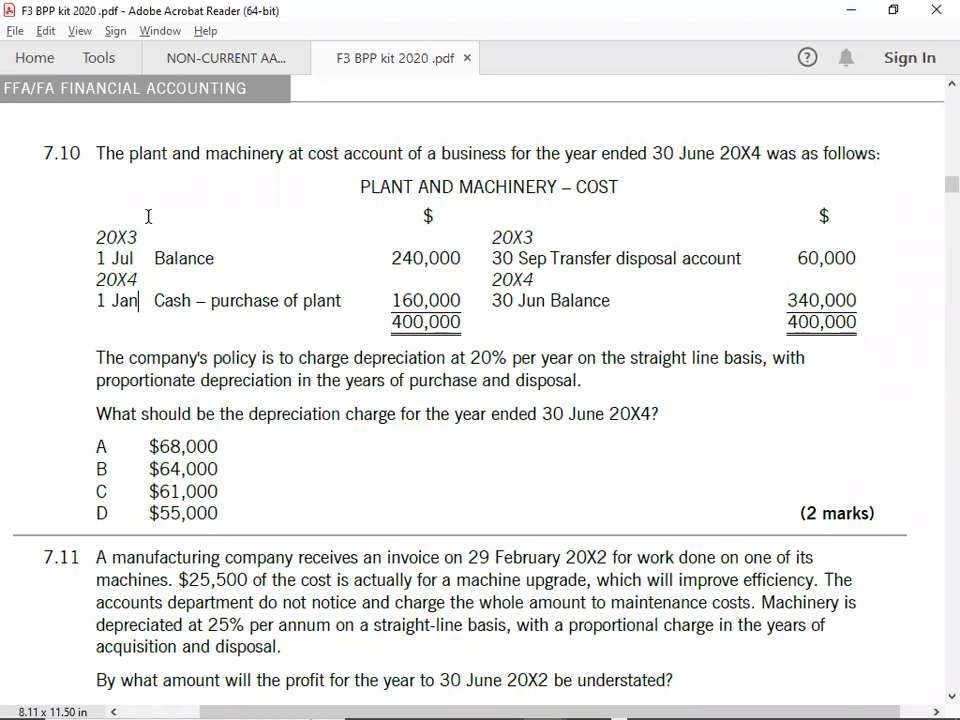
pyautogui.hotkey('alt', 'Tab')
pyautogui.hotkey('alt', 'Tab')
pyautogui.hotkey('alt', 'Tab')
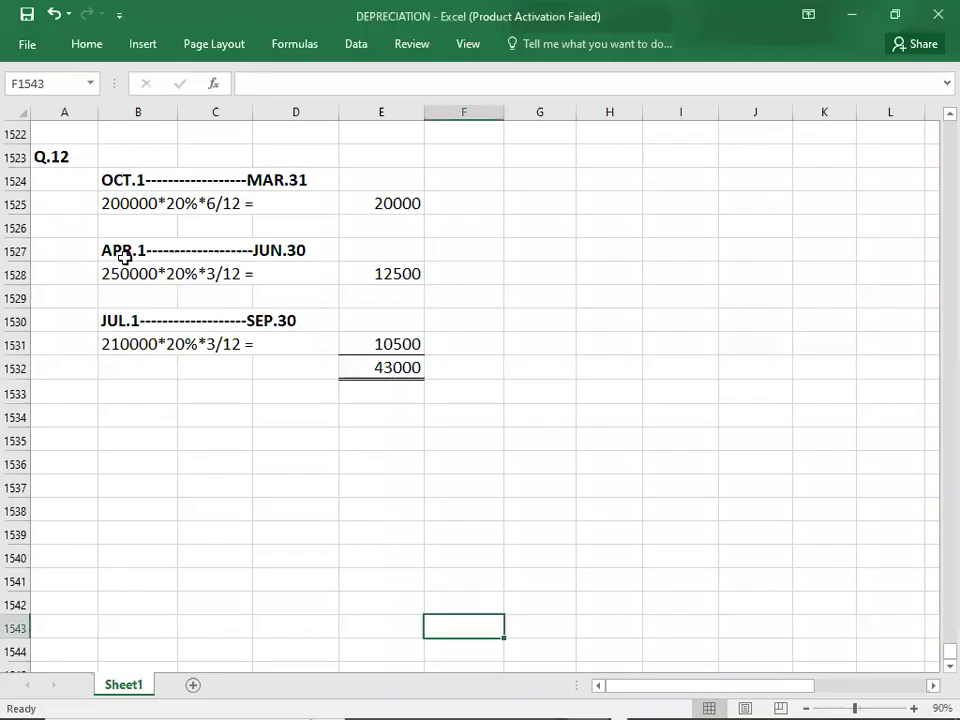
pyautogui.click(82, 436)
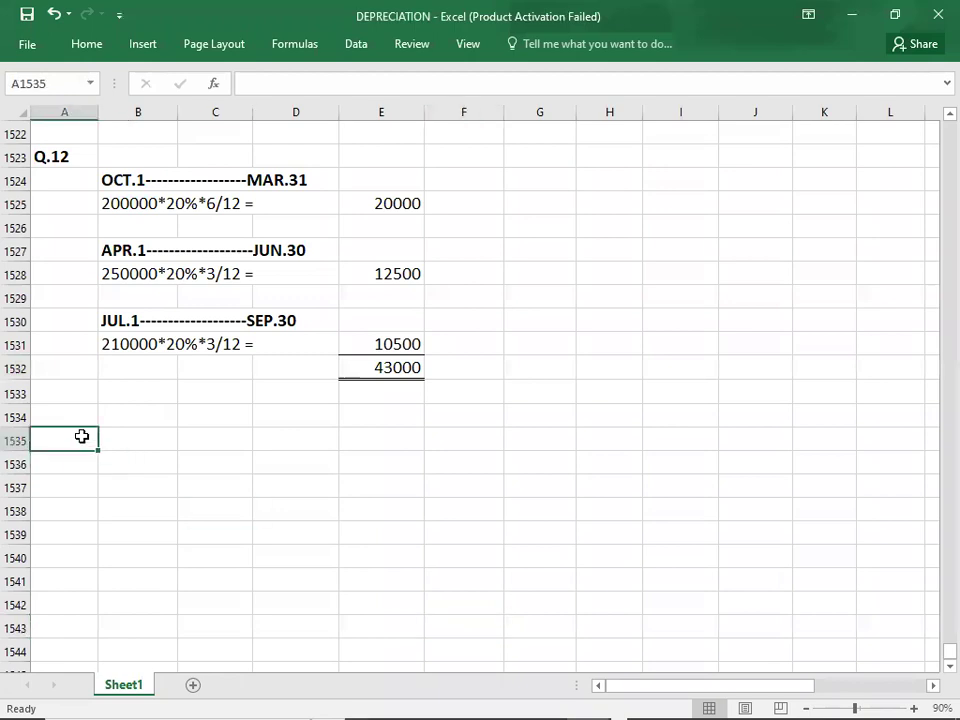
# Enter the question number 7.1 in A1535, checking it against the F3 BPP kit PDF
pyautogui.write('7.')
pyautogui.hotkey('alt', 'Tab')
pyautogui.hotkey('alt', 'Tab')
pyautogui.write('1')
pyautogui.press('Return')
pyautogui.press('Right')
# Consult question 7.10's opening balance, enter JUL.1 in B1536 and write 240000*20% beneath it in B1537
pyautogui.hotkey('alt', 'Tab')
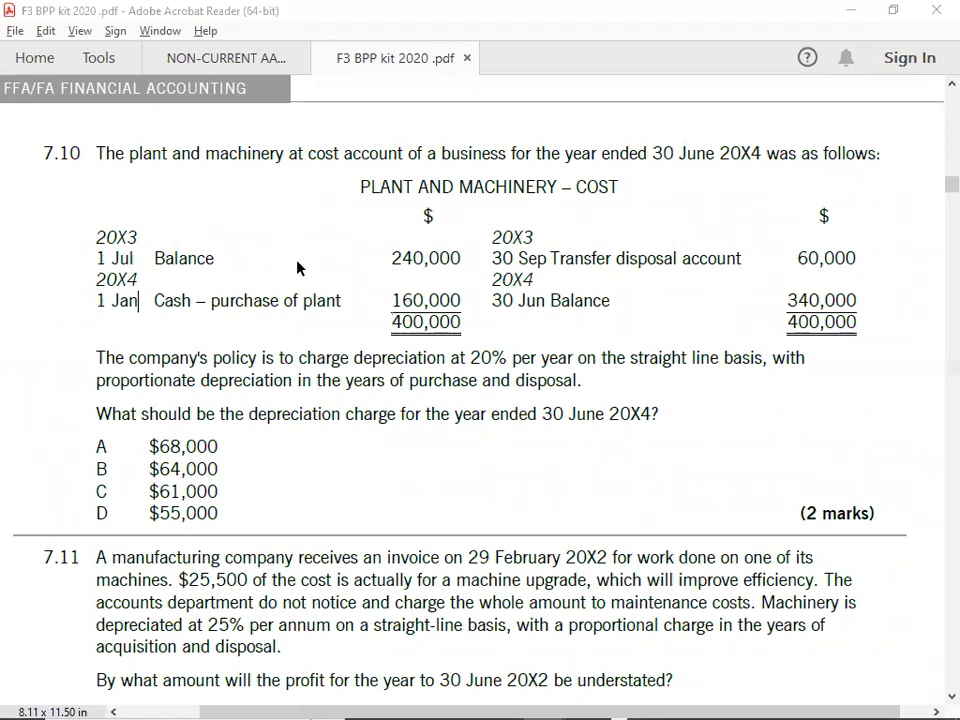
pyautogui.hotkey('alt', 'Tab')
pyautogui.press('Down')
pyautogui.press('Down')
pyautogui.press('Down')
pyautogui.press('Down')
pyautogui.press('Down')
pyautogui.press('Down')
pyautogui.press('Down')
pyautogui.press('Down')
pyautogui.press('Down')
pyautogui.press('Down')
pyautogui.press('Down')
pyautogui.press('Down')
pyautogui.press('Down')
pyautogui.press('Down')
pyautogui.press('Down')
pyautogui.press('Down')
pyautogui.press('Down')
pyautogui.press('Down')
pyautogui.press('Down')
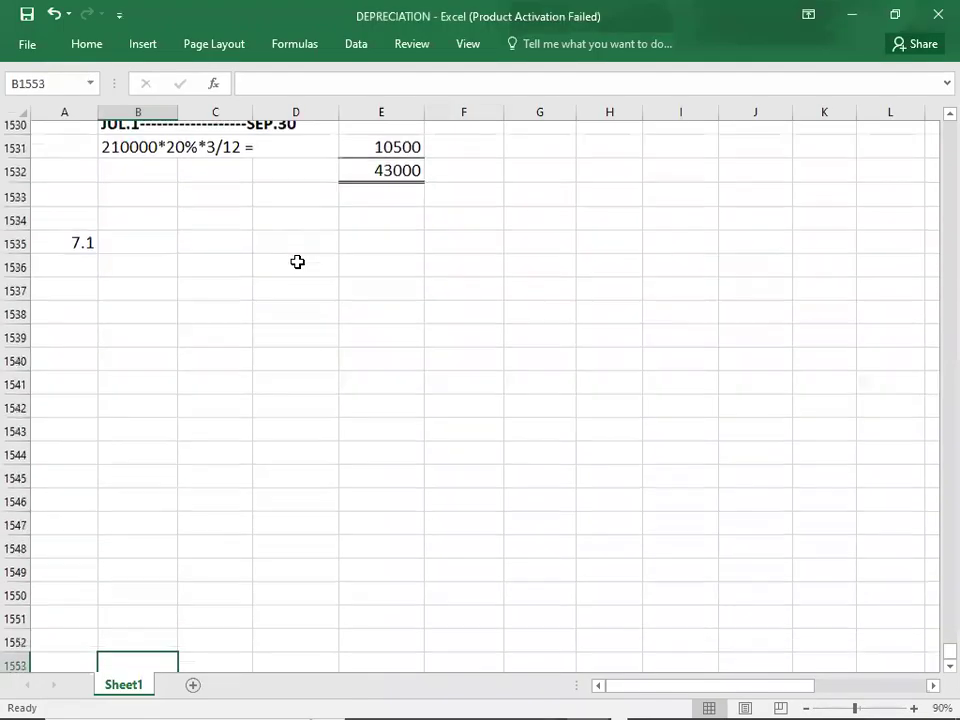
pyautogui.hotkey('alt', 'Tab')
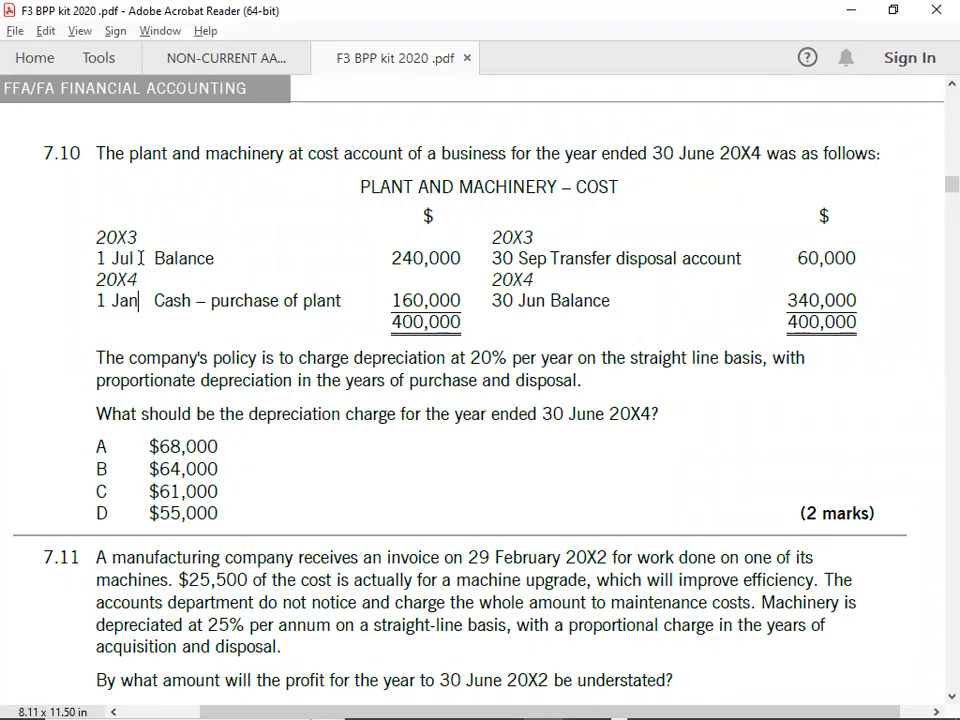
pyautogui.hotkey('alt', 'Tab')
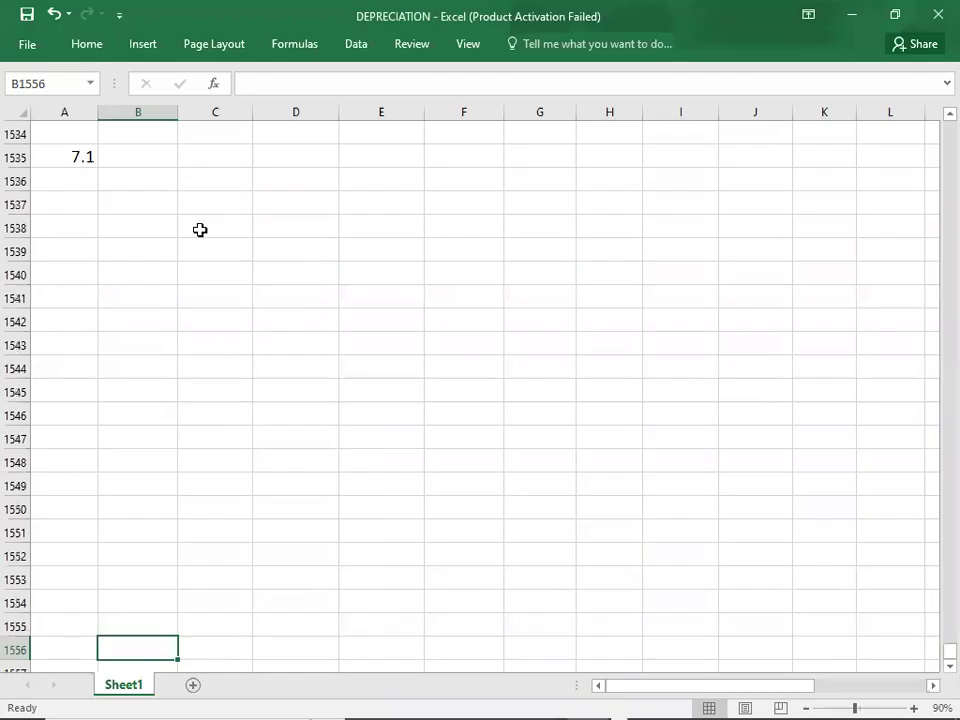
pyautogui.click(149, 181)
pyautogui.write('JUL.1')
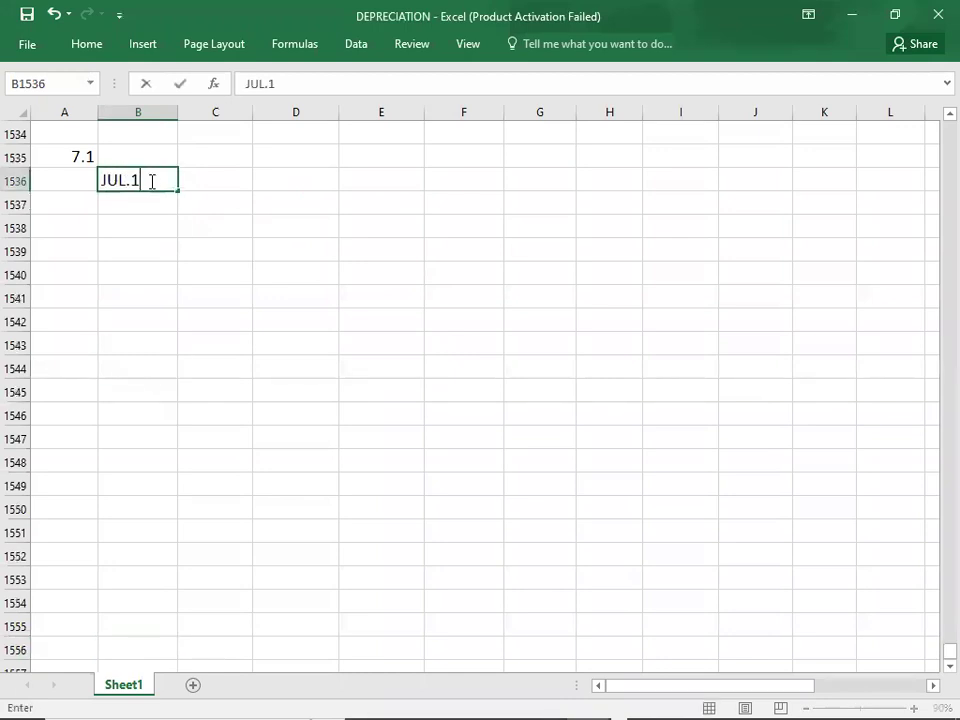
pyautogui.press('Return')
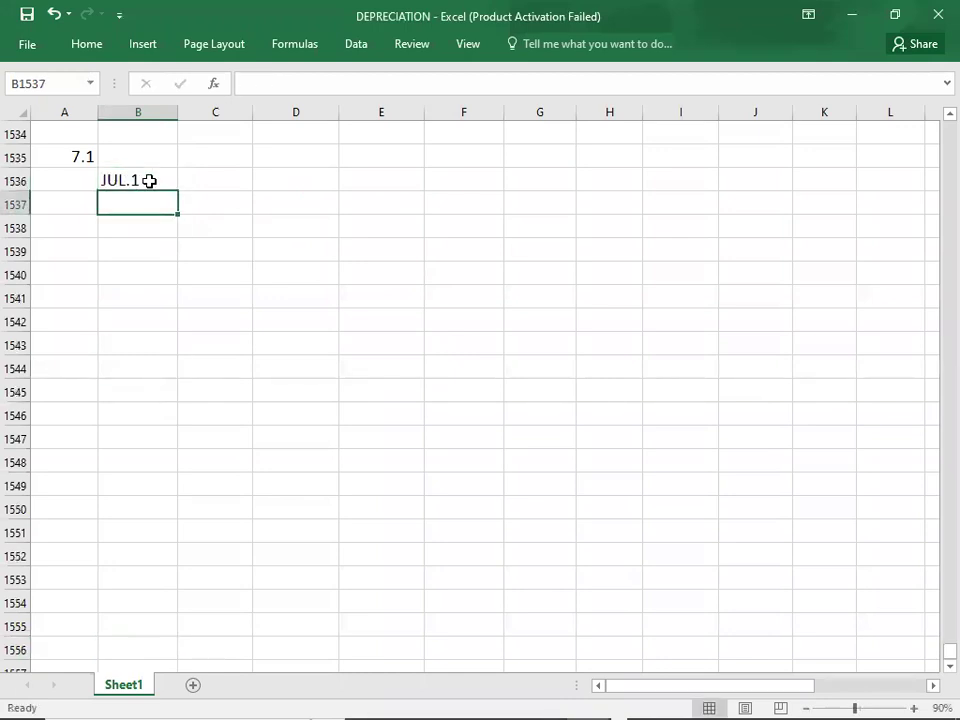
pyautogui.write('240000*20%')
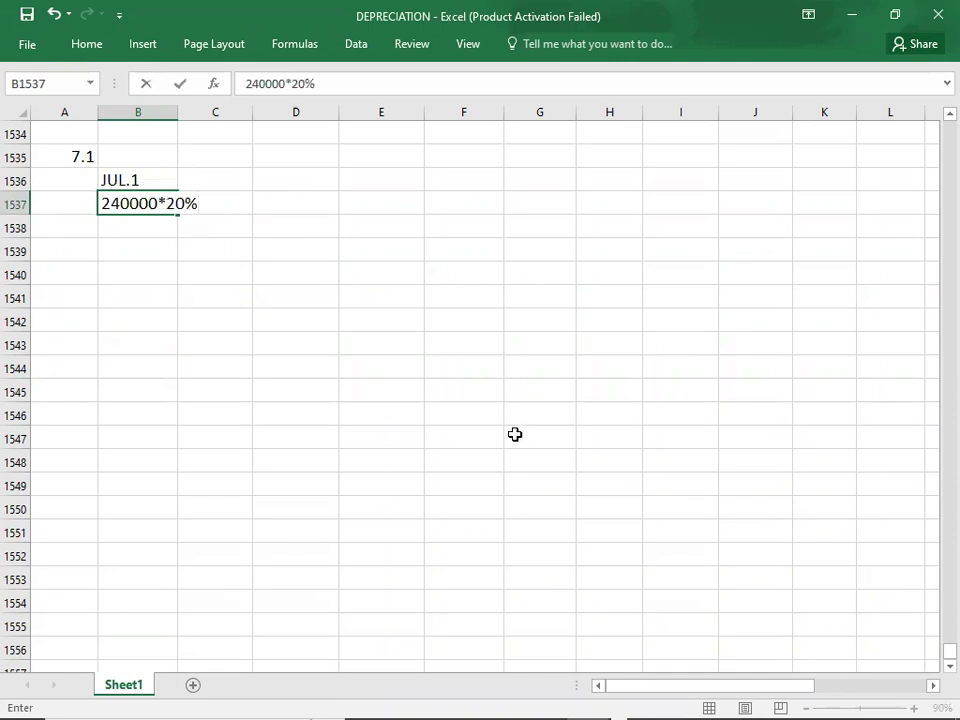
# Check the disposal date in question 7.10 and extend the B1536 heading with a dashed line from JUL.1 to SEP.30
pyautogui.hotkey('alt', 'Tab')
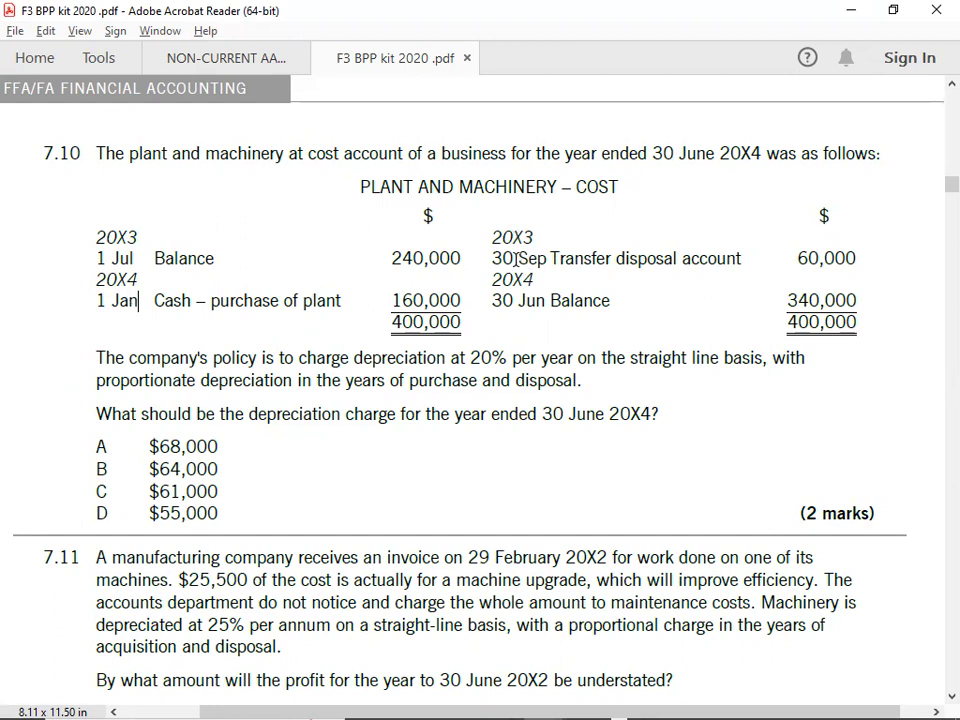
pyautogui.hotkey('alt', 'Tab')
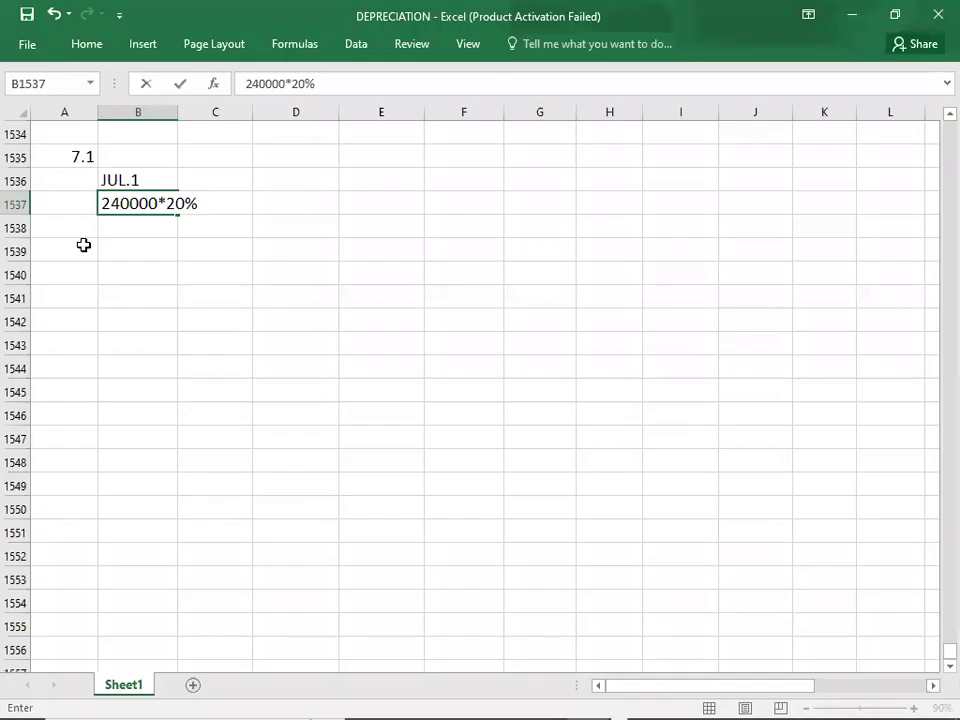
pyautogui.click(135, 180)
pyautogui.doubleClick(138, 180)
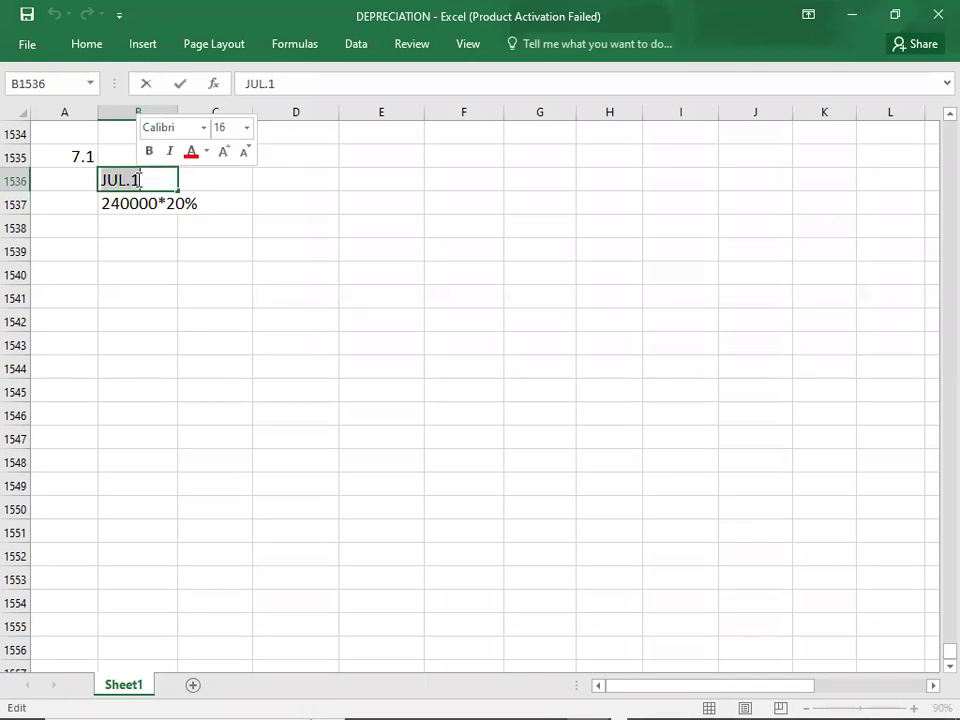
pyautogui.write('-')
pyautogui.press('BackSpace')
pyautogui.write('JUL.1-------------------')
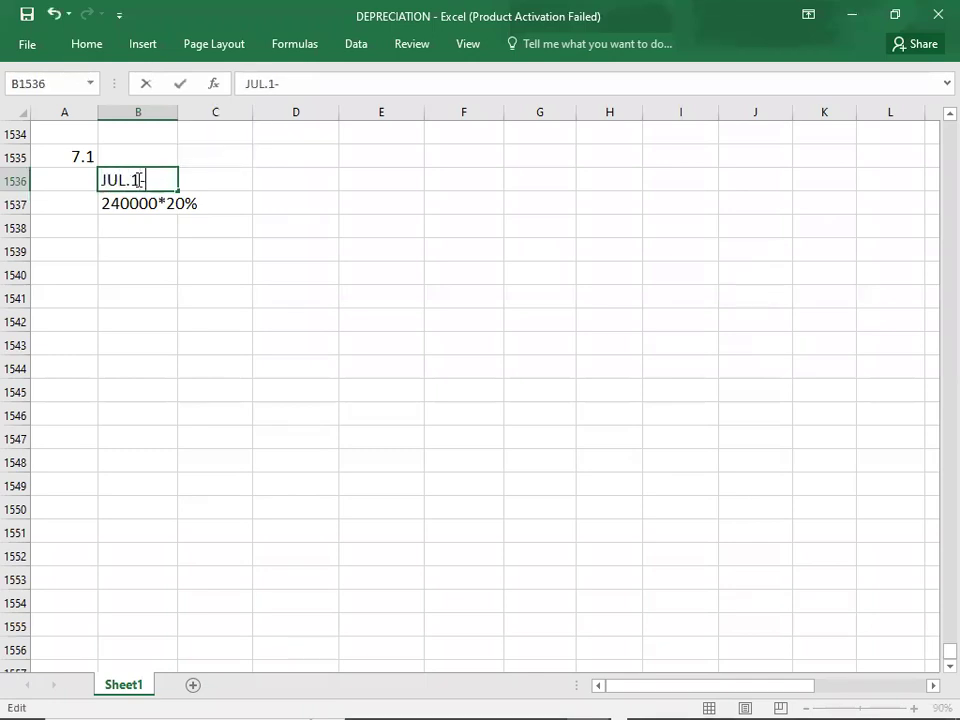
pyautogui.write('SE.')
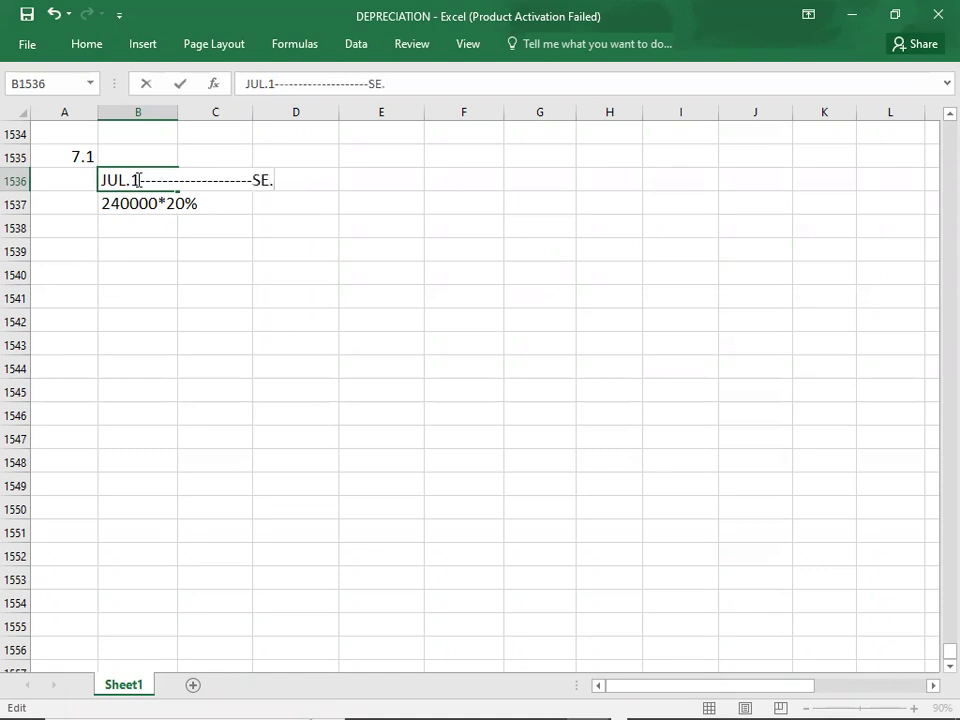
pyautogui.press('BackSpace')
pyautogui.write('P.30')
# Complete the B1537 working as 240000*20%*3/12 = and enter 12000 in E1537
pyautogui.click(139, 206)
pyautogui.doubleClick(156, 205)
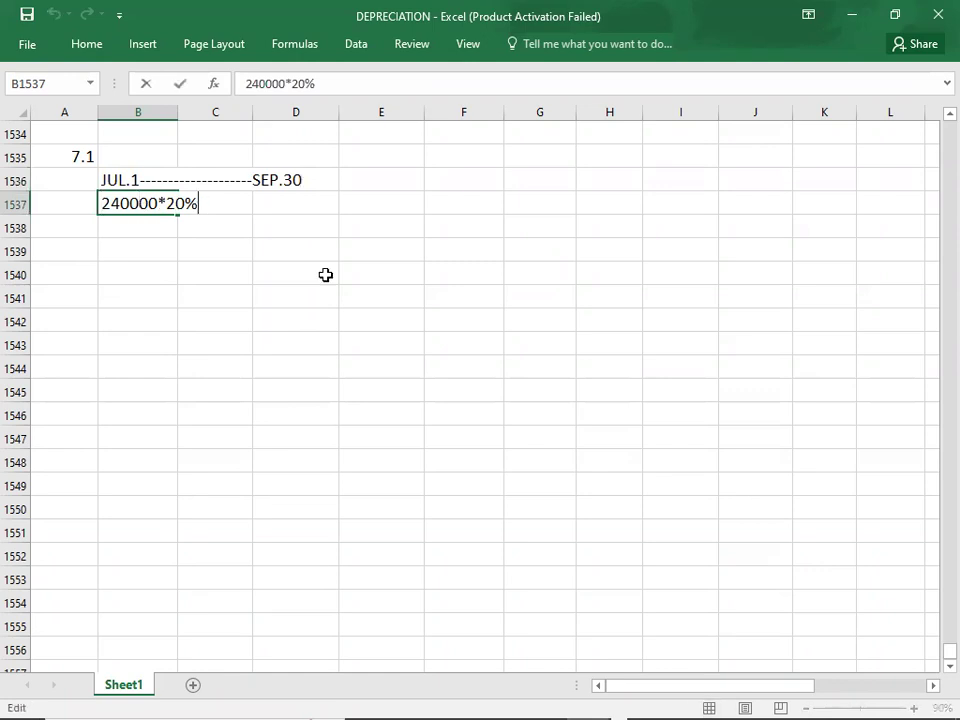
pyautogui.write('*3/12 =')
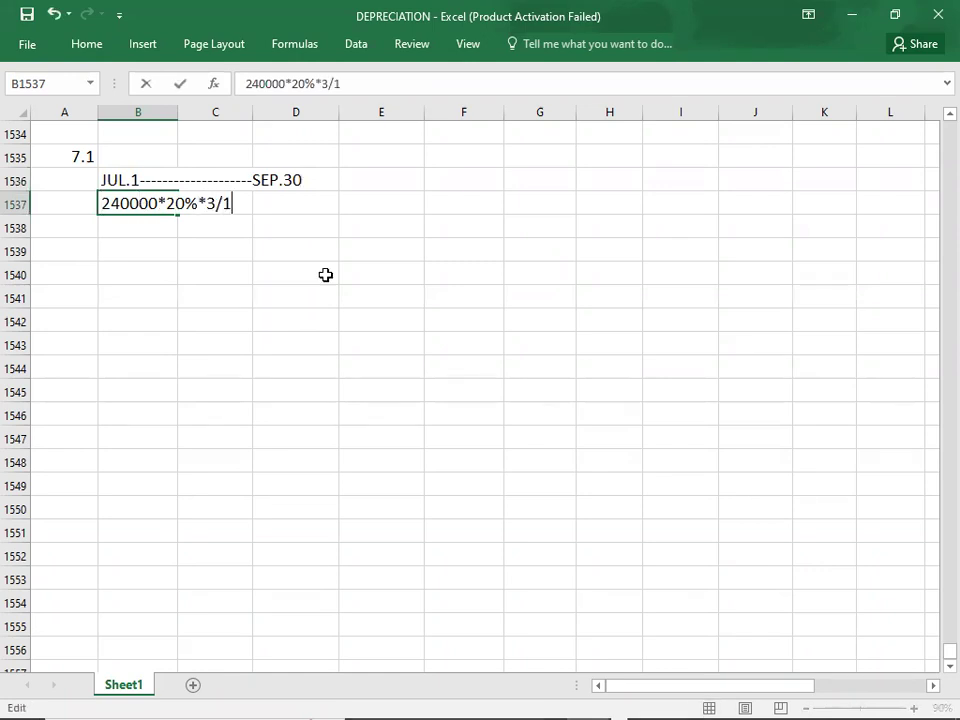
pyautogui.press('Tab')
pyautogui.press('Tab')
pyautogui.press('Tab')
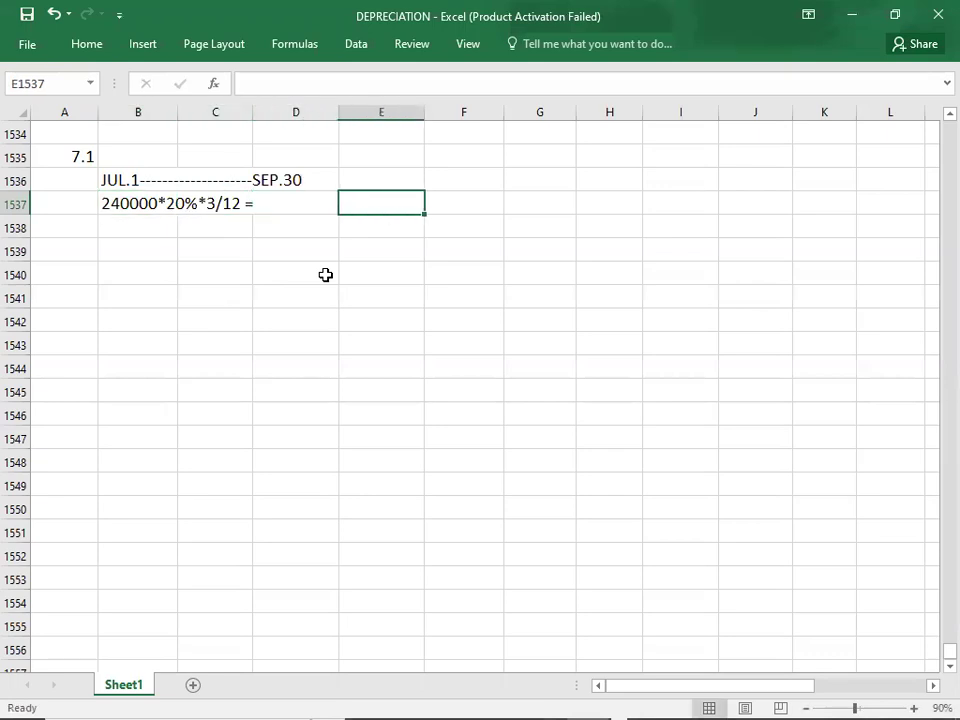
pyautogui.write('12000')
pyautogui.press('Return')
# Make the JUL.1 to SEP.30 heading in B1536 bold
pyautogui.press('Up')
pyautogui.press('Up')
pyautogui.hotkey('ctrl', 'b')
pyautogui.press('Down')
pyautogui.press('Up')
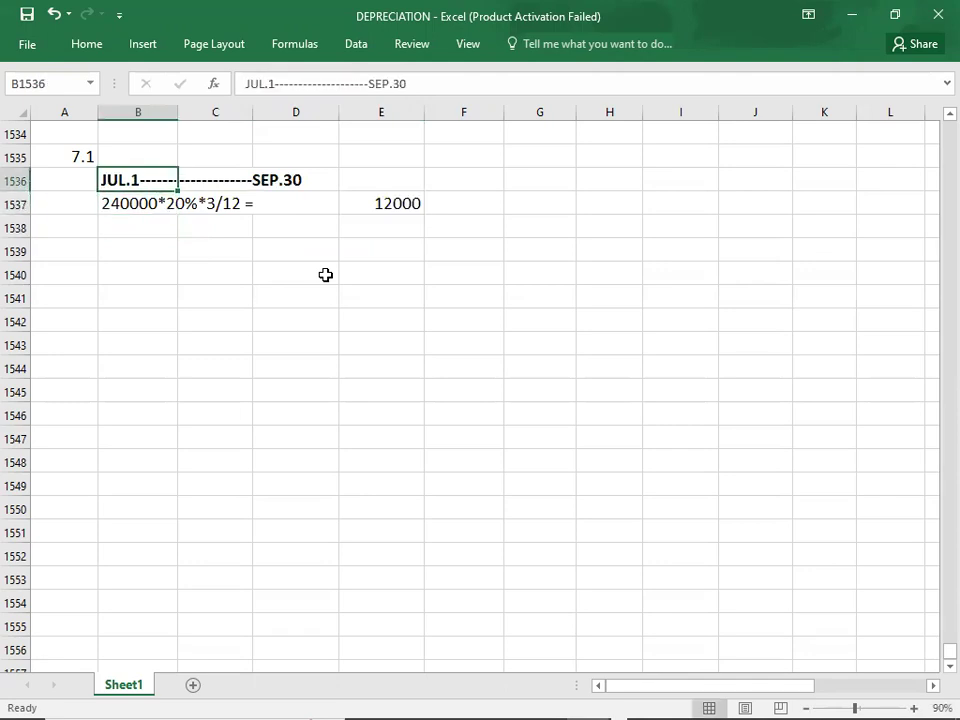
# Enter OCT.1 in B1539 and 180000*20% in B1540, using the disposal details in question 7.10
pyautogui.press('Down')
pyautogui.press('Down')
pyautogui.press('Down')
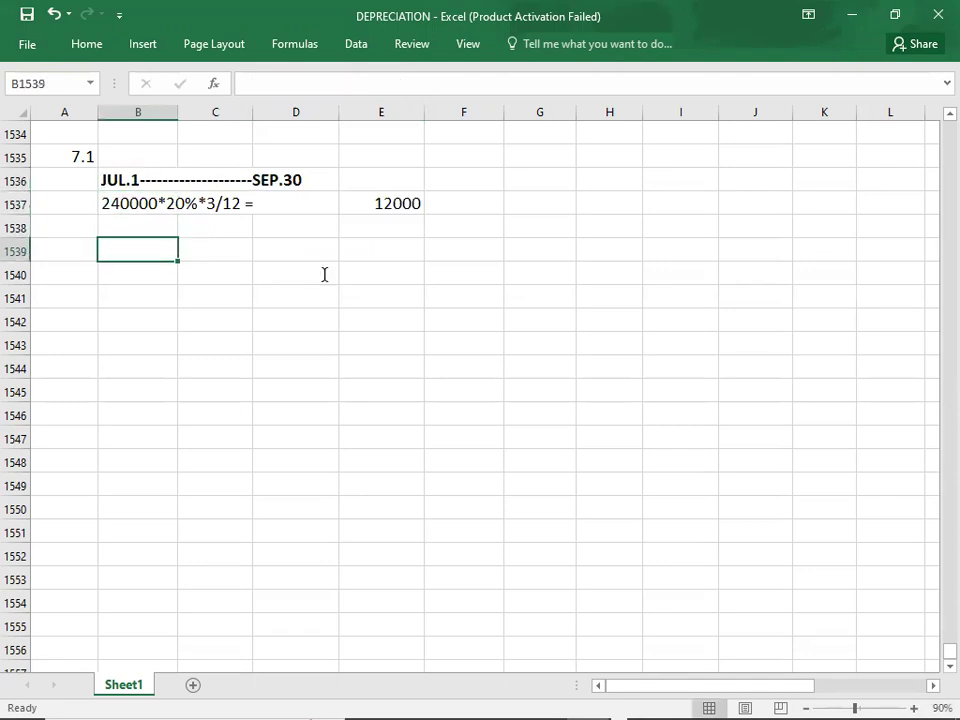
pyautogui.hotkey('alt', 'Tab')
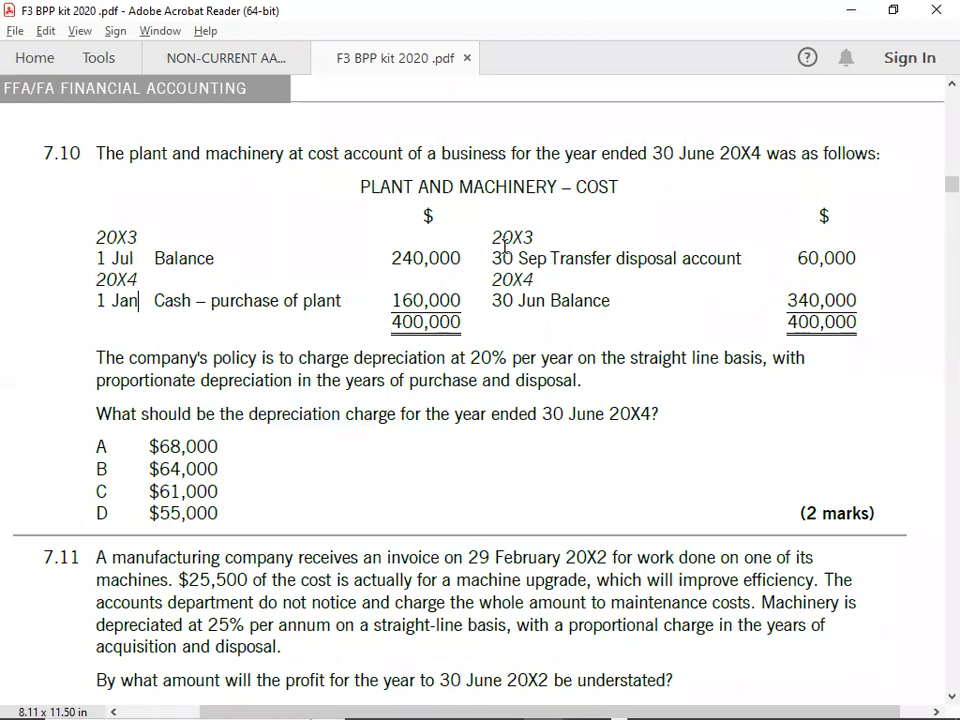
pyautogui.hotkey('alt', 'Tab')
pyautogui.write('OCT.1')
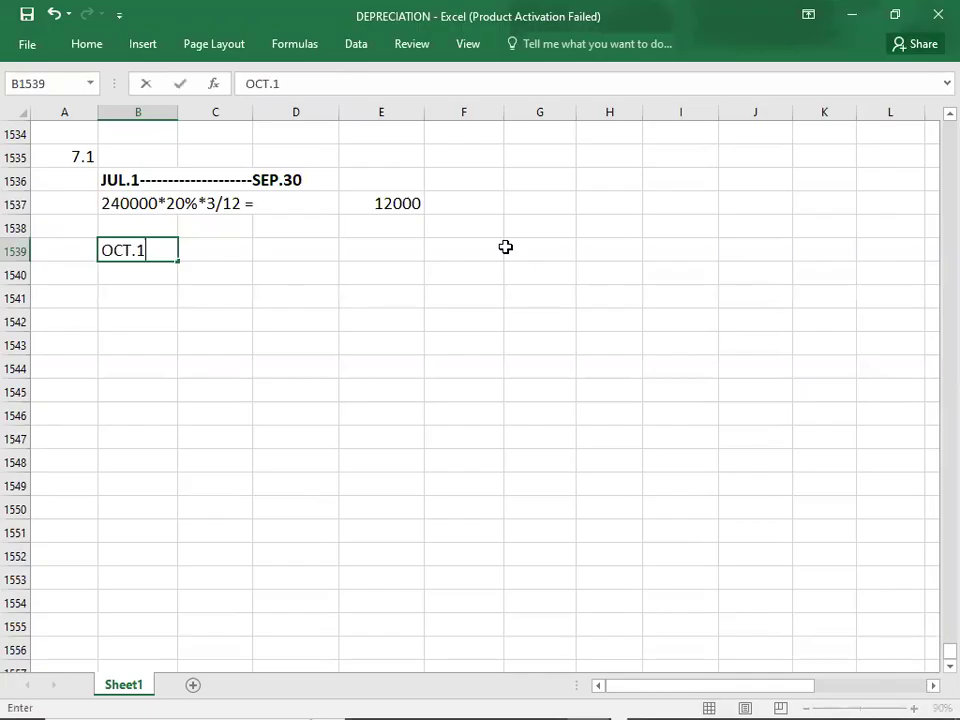
pyautogui.press('Return')
pyautogui.hotkey('alt', 'Tab')
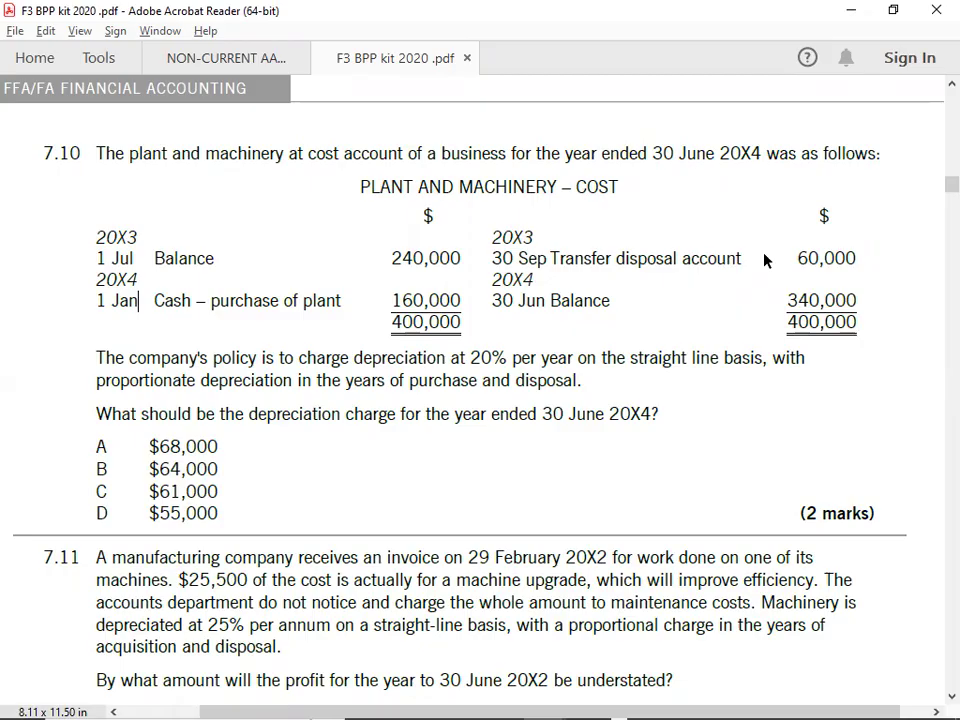
pyautogui.hotkey('alt', 'Tab')
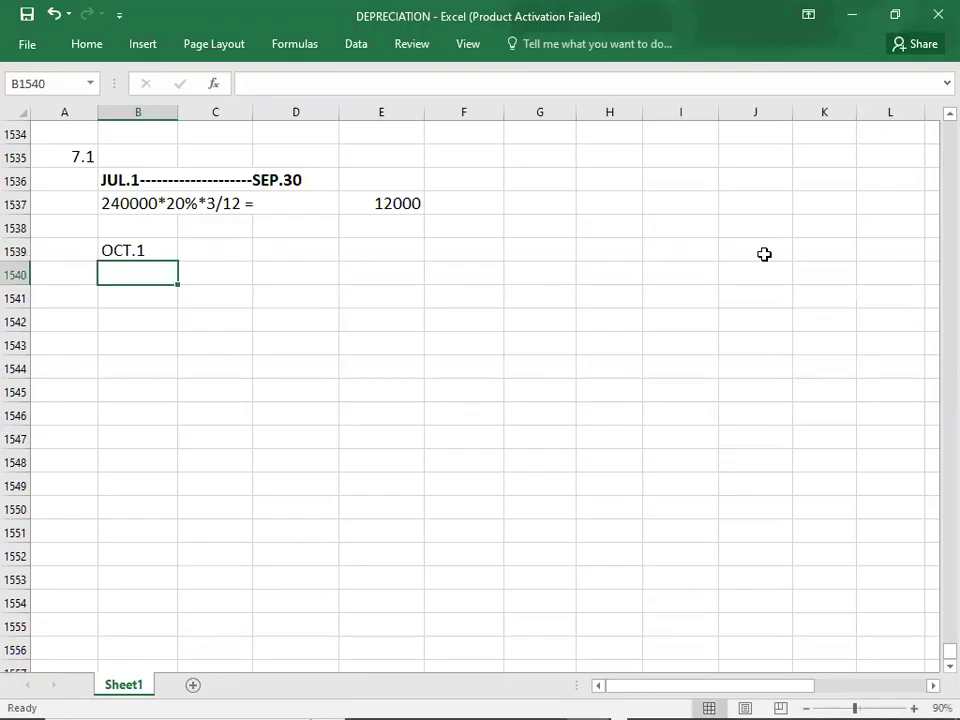
pyautogui.write('180000')
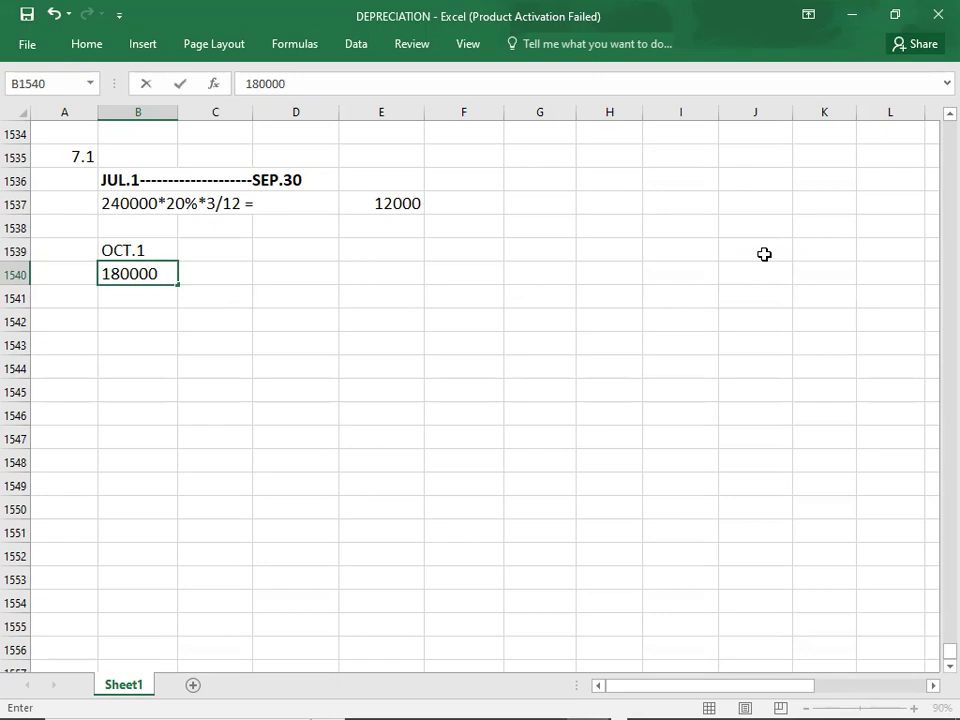
pyautogui.write('*20%')
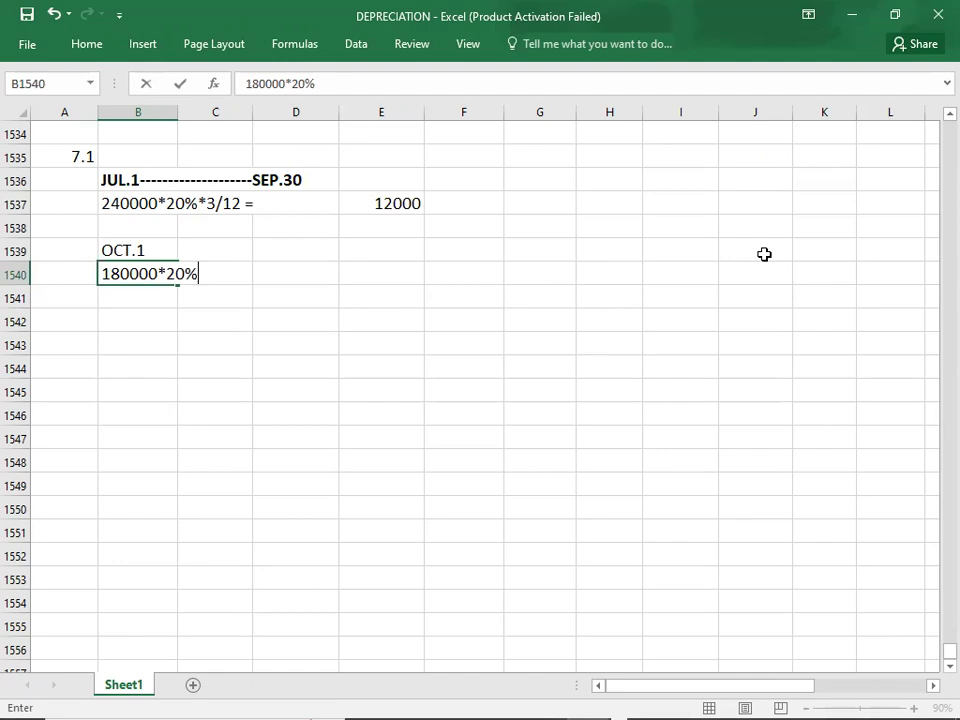
# Check the plant purchase date in question 7.10, extend the B1539 heading with dashes to DEC.31, and make it bold
pyautogui.hotkey('alt', 'Tab')
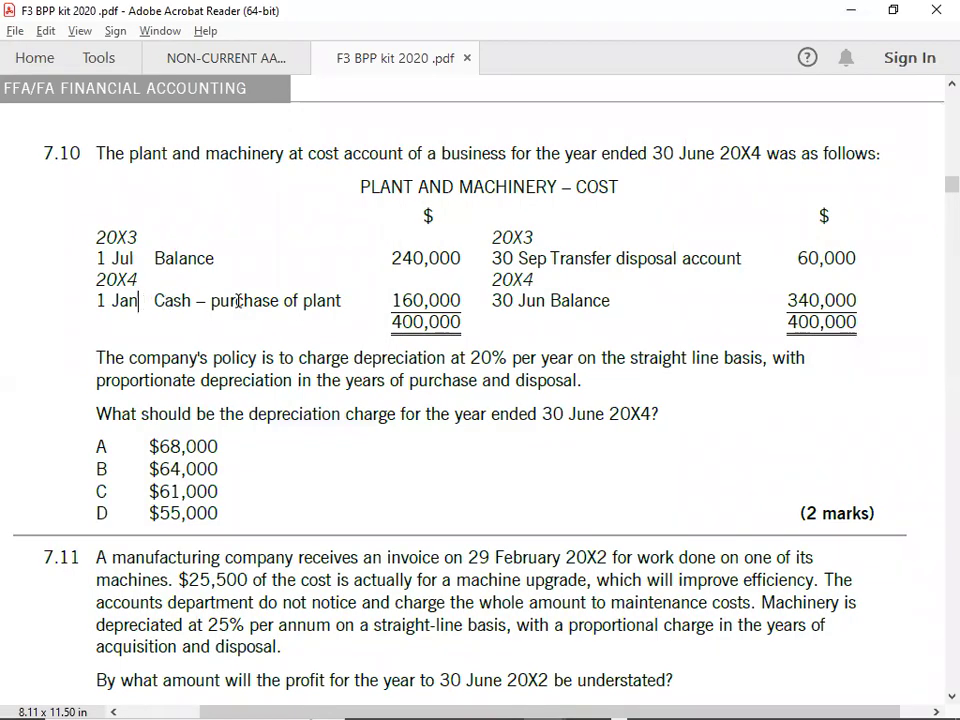
pyautogui.hotkey('alt', 'Tab')
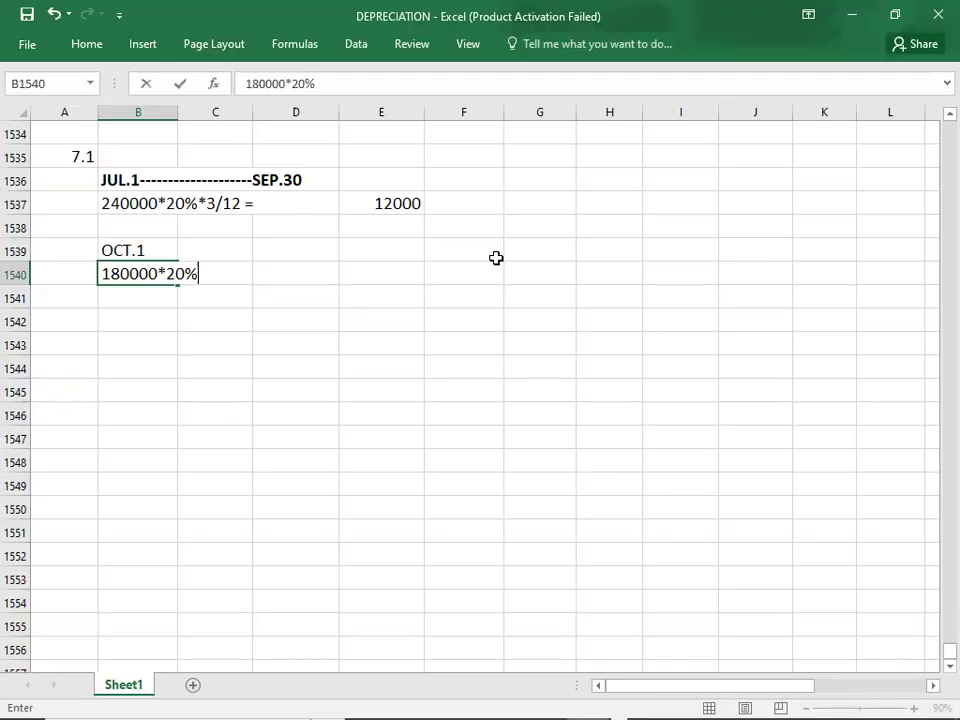
pyautogui.doubleClick(152, 248)
pyautogui.write('------------------DEC.31')
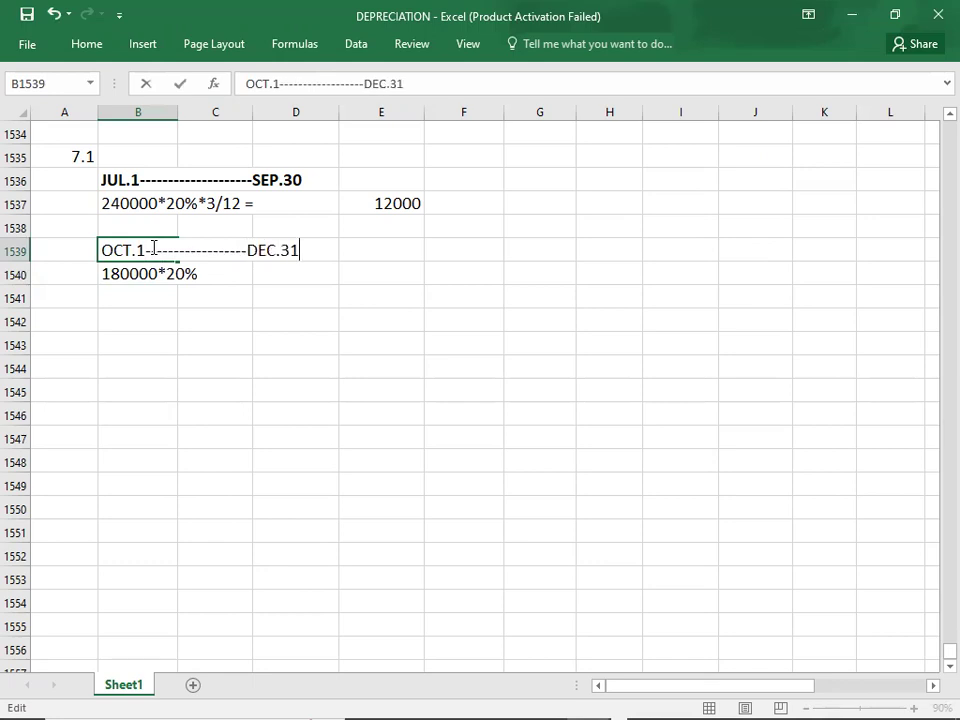
pyautogui.press('Return')
pyautogui.click(152, 248)
pyautogui.hotkey('ctrl', 'b')
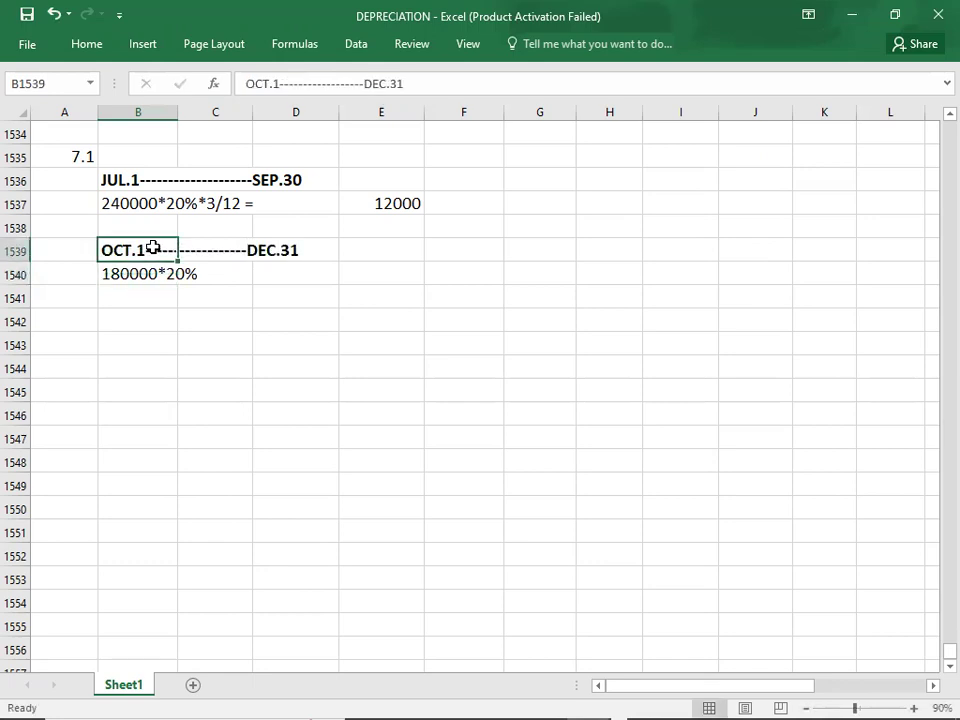
# Complete the B1540 working as 180000*20%*3/12 = and enter 9000 in E1540
pyautogui.doubleClick(138, 274)
pyautogui.click(202, 275)
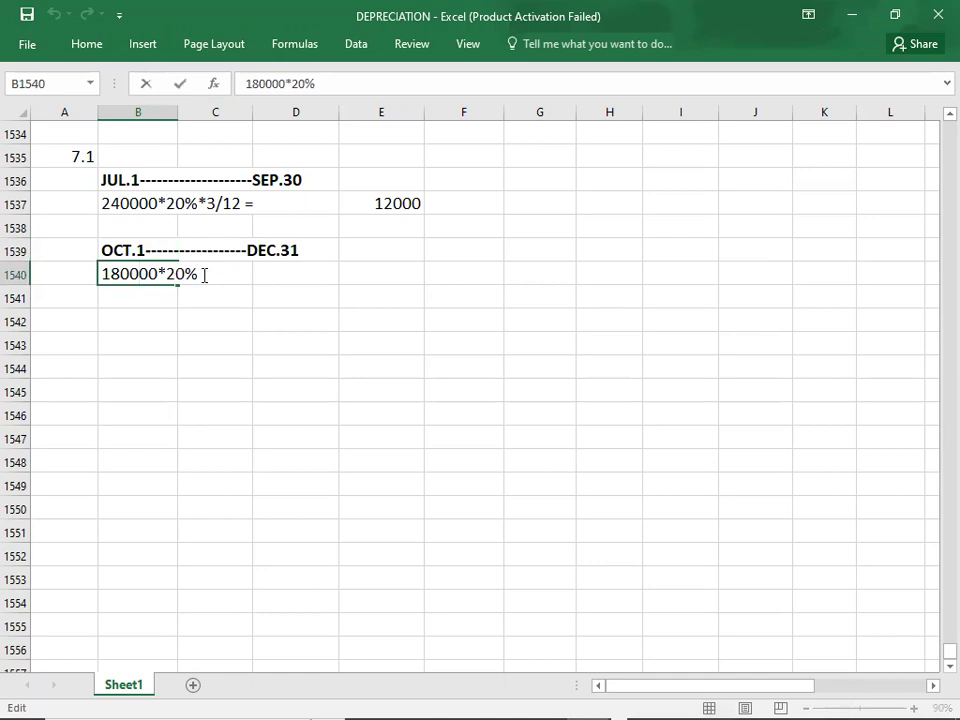
pyautogui.write('*')
pyautogui.write('3/12 =')
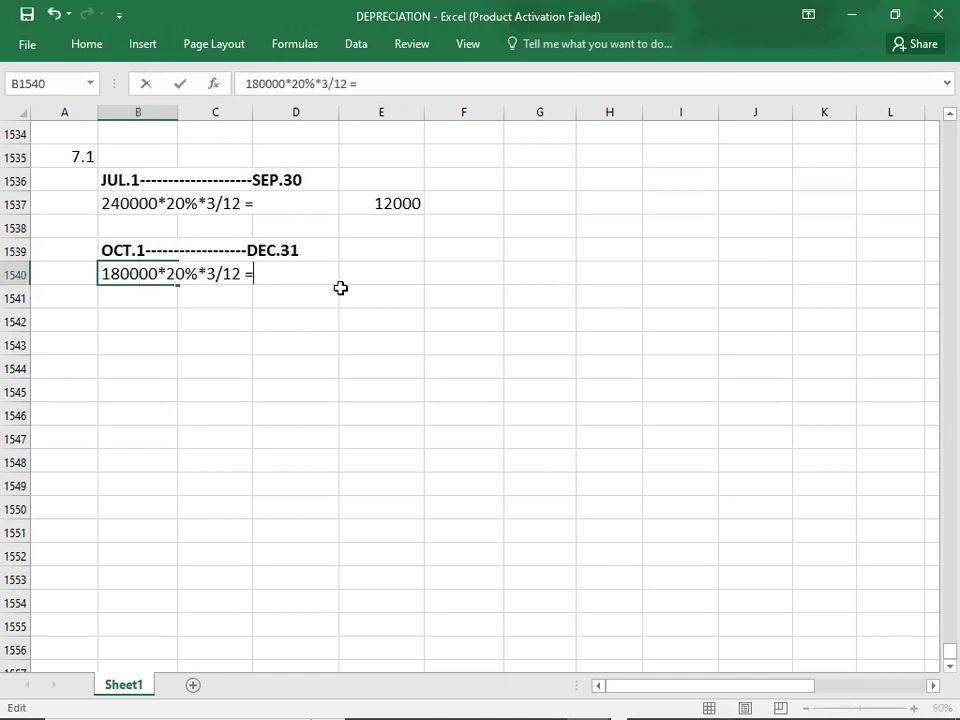
pyautogui.hotkey('ctrl', 'Return')
pyautogui.click(341, 283)
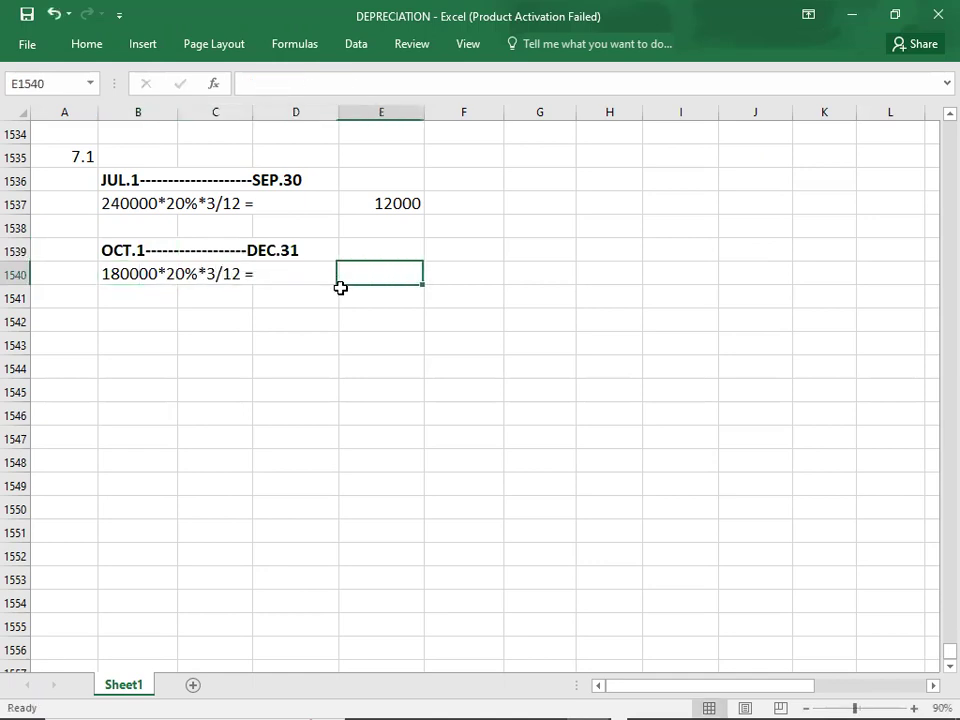
pyautogui.write('9000')
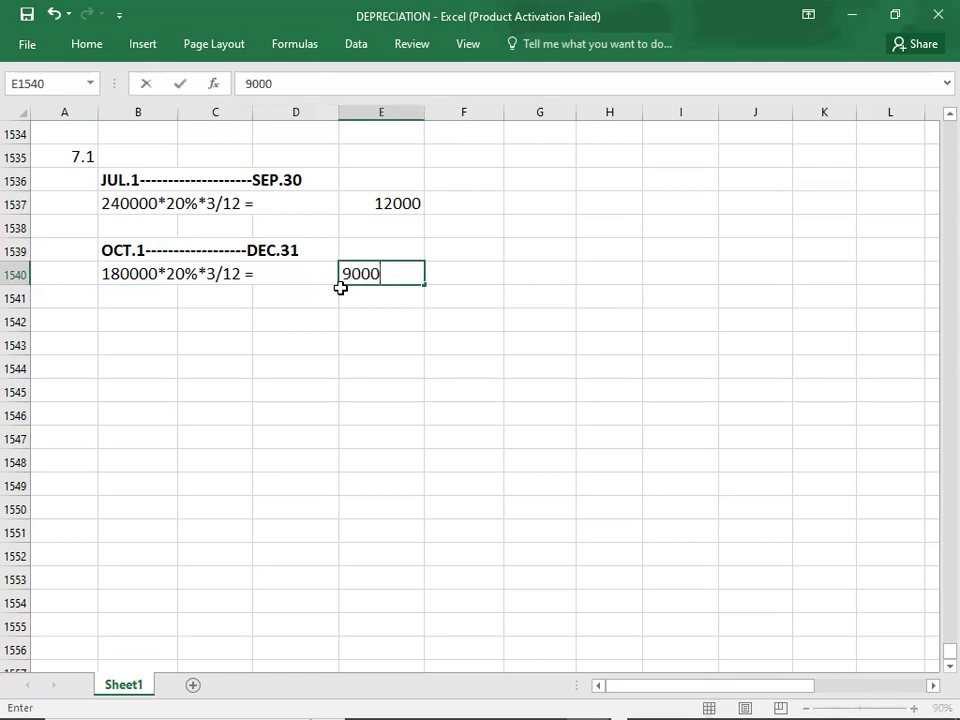
pyautogui.press('Return')
# Enter JAN.1 in B1542 and 340000*20% in B1543, using the plant purchase details in question 7.10
pyautogui.click(145, 318)
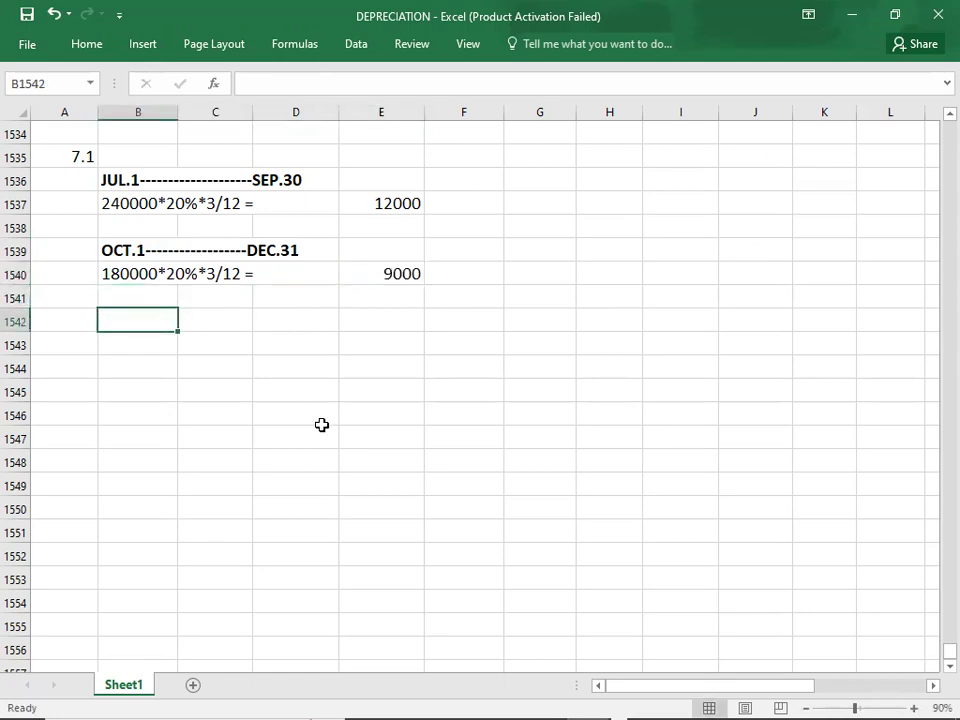
pyautogui.hotkey('alt', 'Tab')
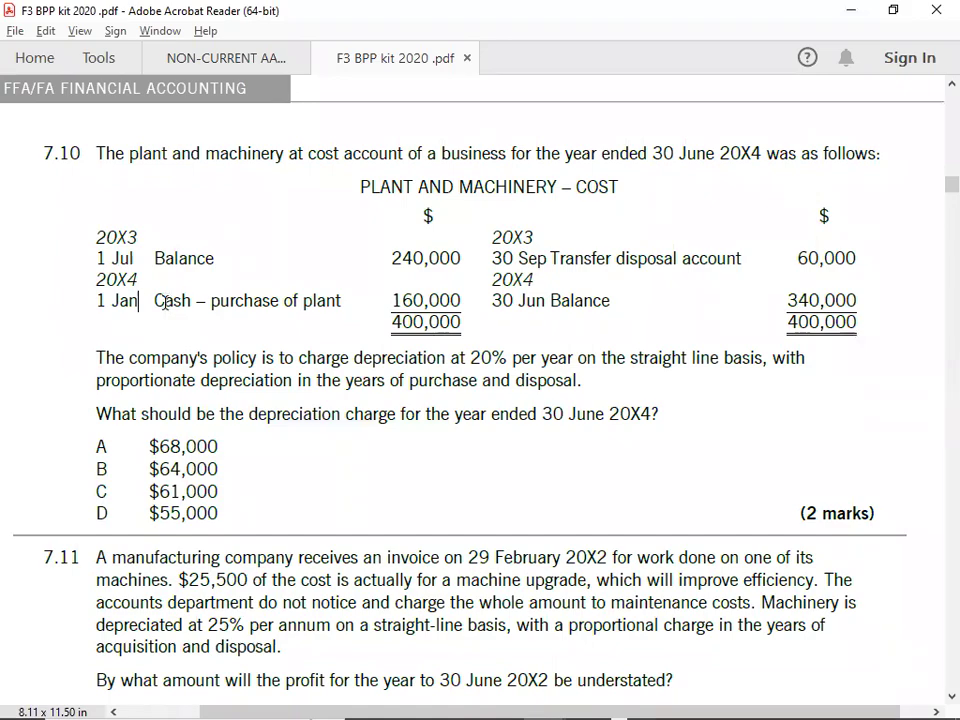
pyautogui.hotkey('alt', 'Tab')
pyautogui.write('JAN')
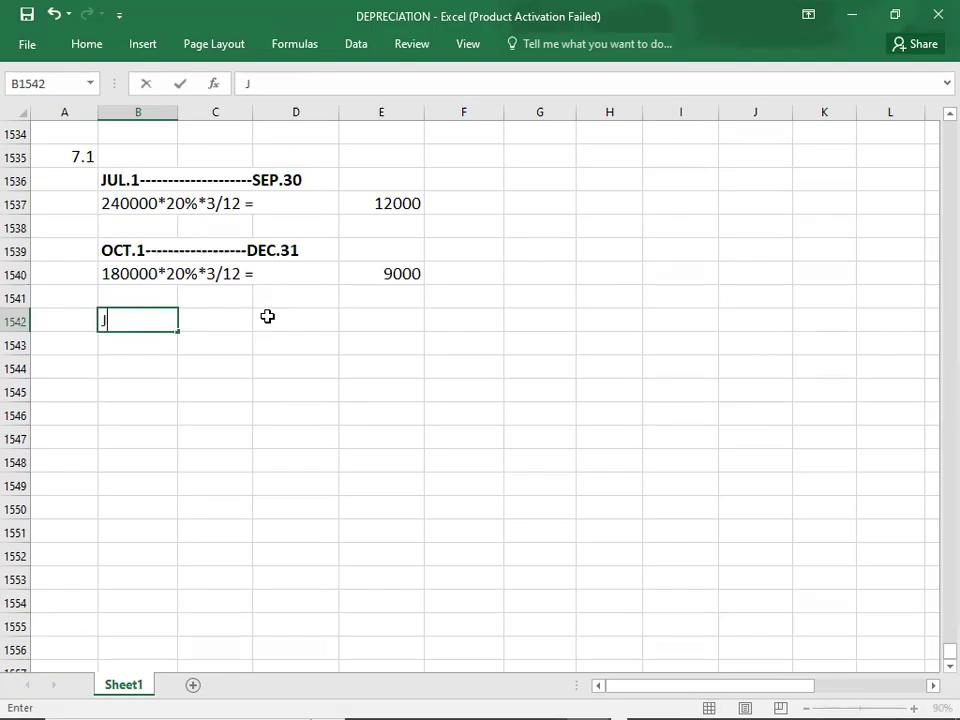
pyautogui.write('.1')
pyautogui.hotkey('alt', 'Tab')
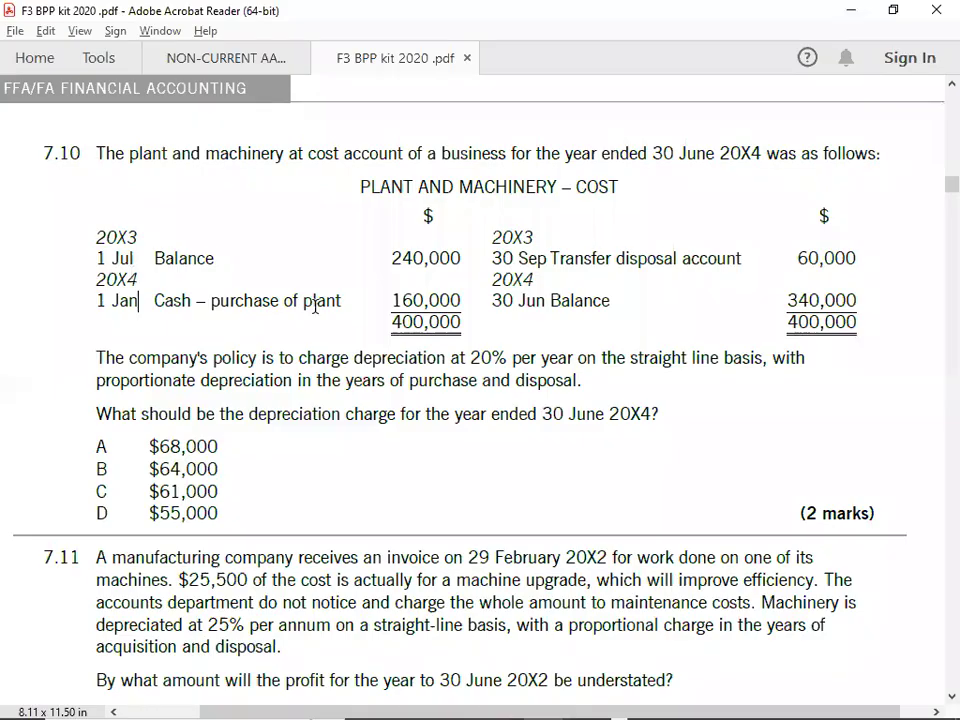
pyautogui.hotkey('alt', 'Tab')
pyautogui.press('Return')
pyautogui.write('340000*20%')
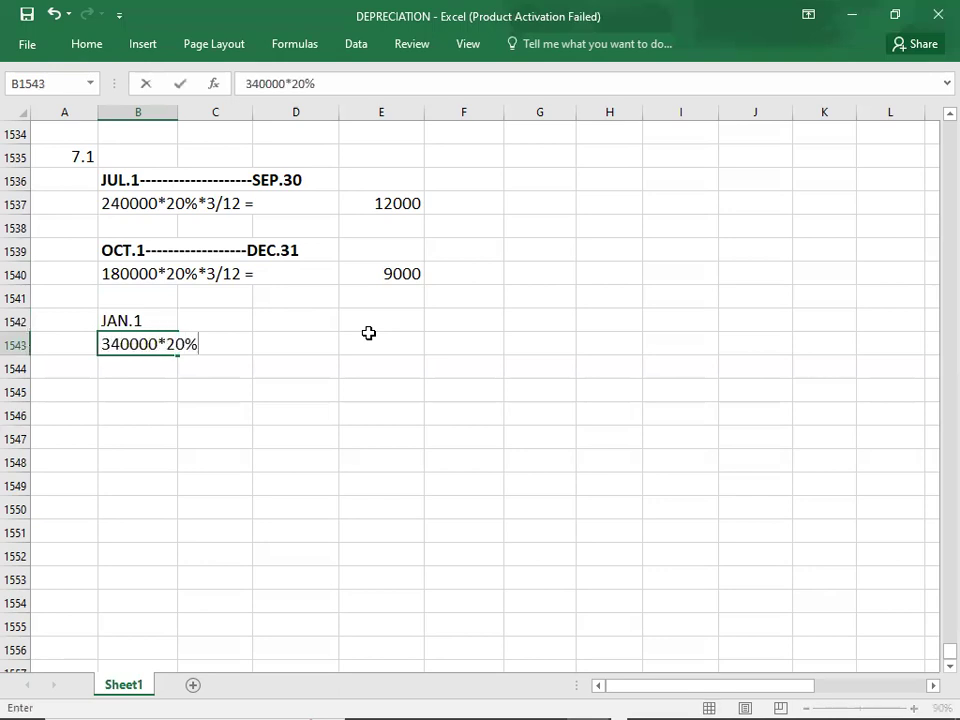
# Check the closing balance date in question 7.10, extend the B1542 heading with dashes to JUN.30, and make it bold
pyautogui.hotkey('alt', 'Tab')
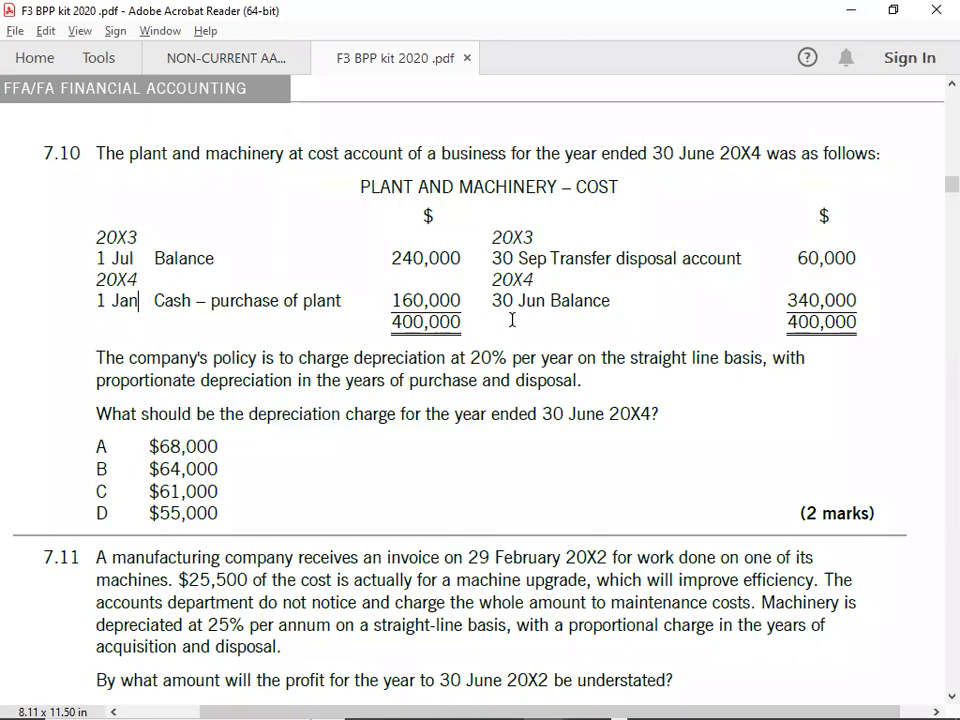
pyautogui.hotkey('alt', 'Tab')
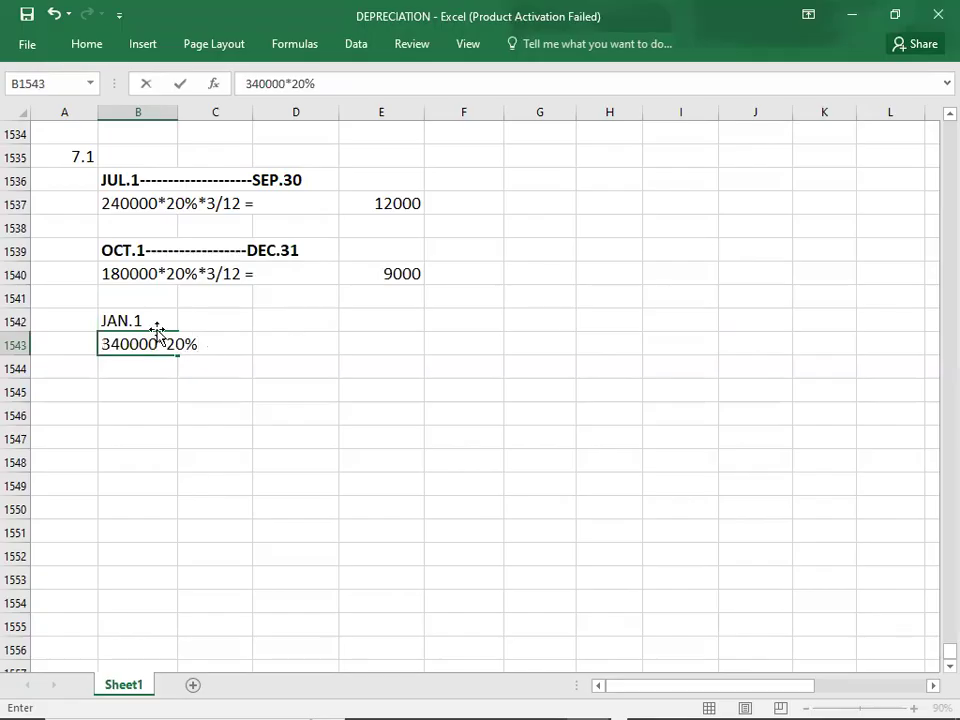
pyautogui.moveTo(153, 332); pyautogui.dragTo(145, 324)
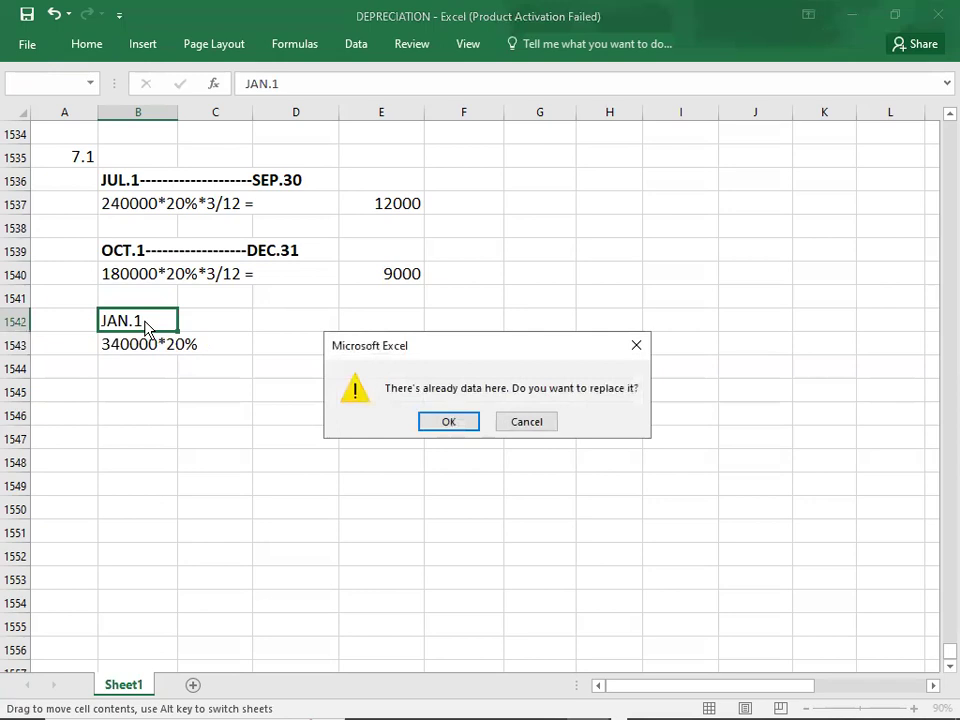
pyautogui.click(510, 421)
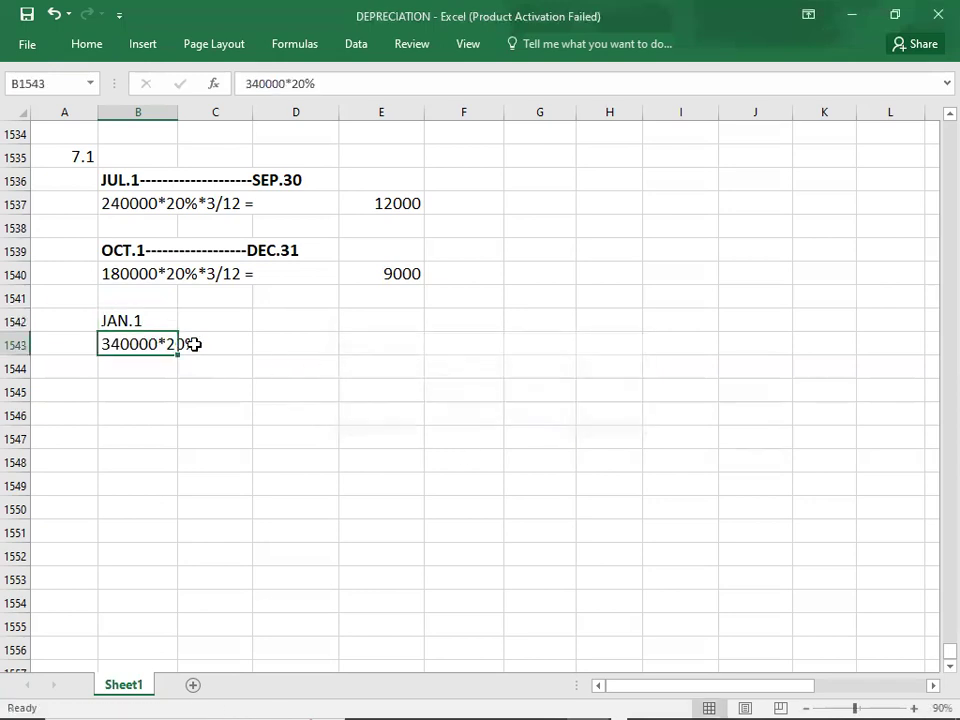
pyautogui.doubleClick(156, 320)
pyautogui.write('-------------------JUN.30')
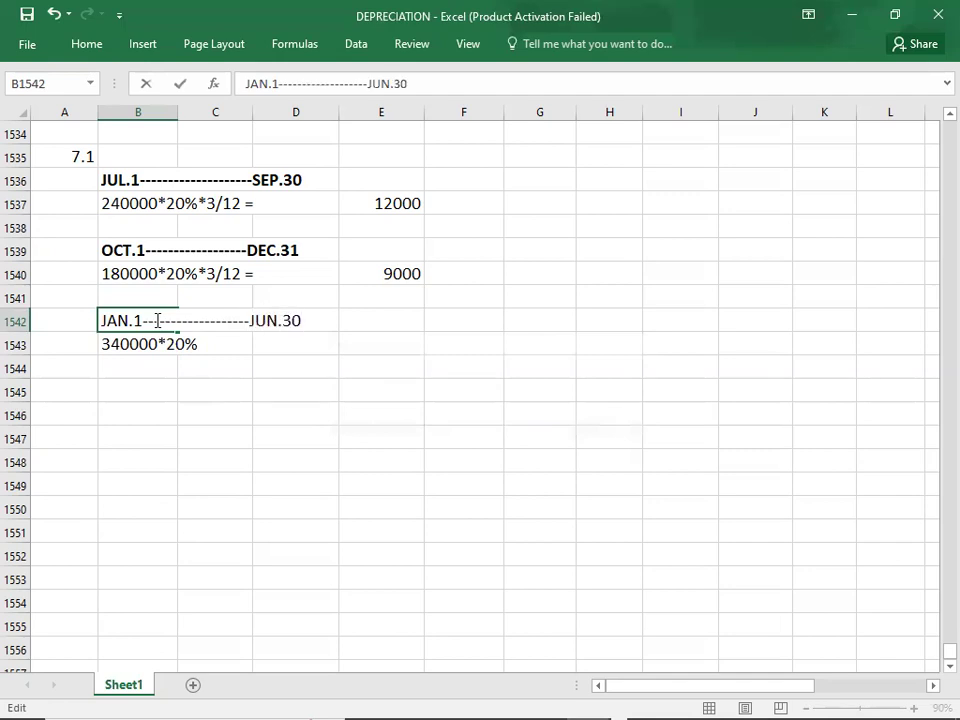
pyautogui.press('Return')
pyautogui.click(155, 320)
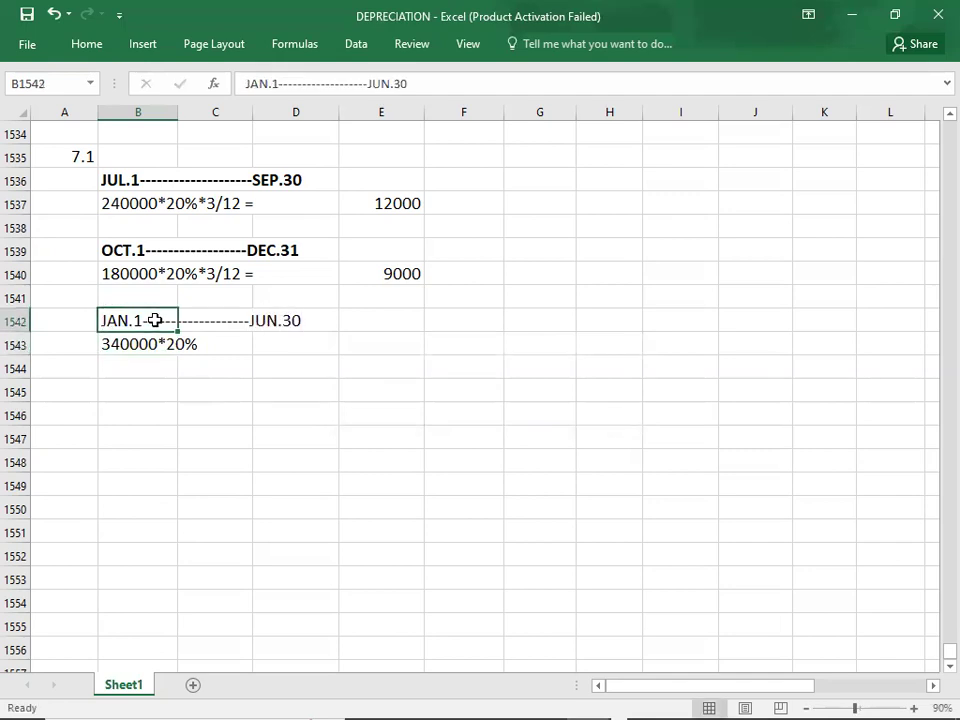
pyautogui.hotkey('ctrl', 'b')
# Complete the B1543 working as 340000*20%*6/12 = and enter 34000 in E1543
pyautogui.click(149, 344)
pyautogui.doubleClick(149, 344)
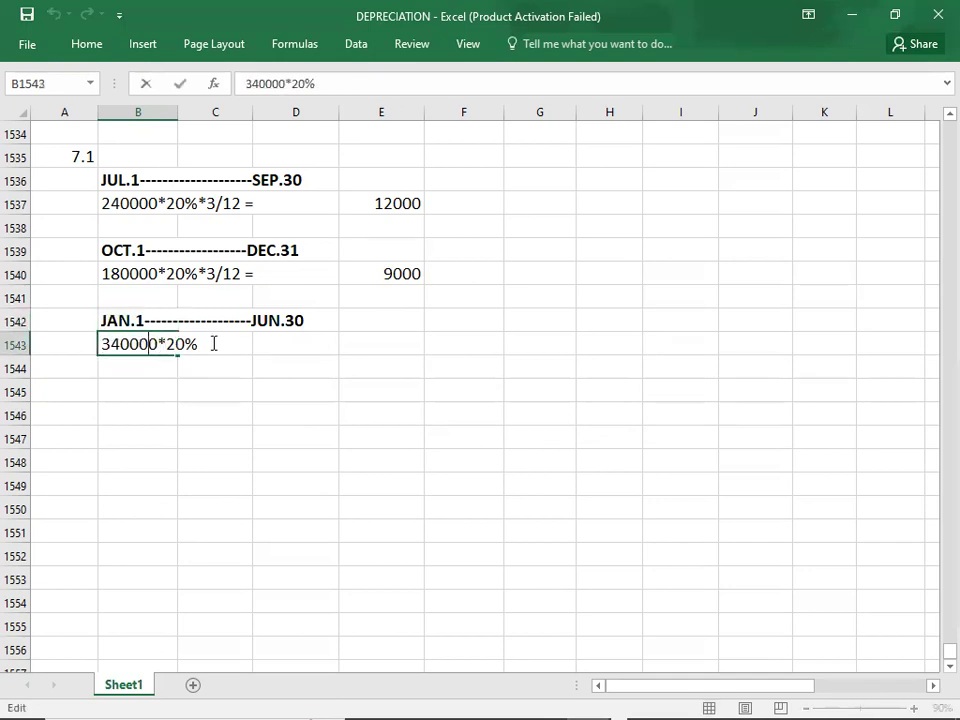
pyautogui.write('*6/12 =')
pyautogui.press('Tab')
pyautogui.press('Tab')
pyautogui.press('Tab')
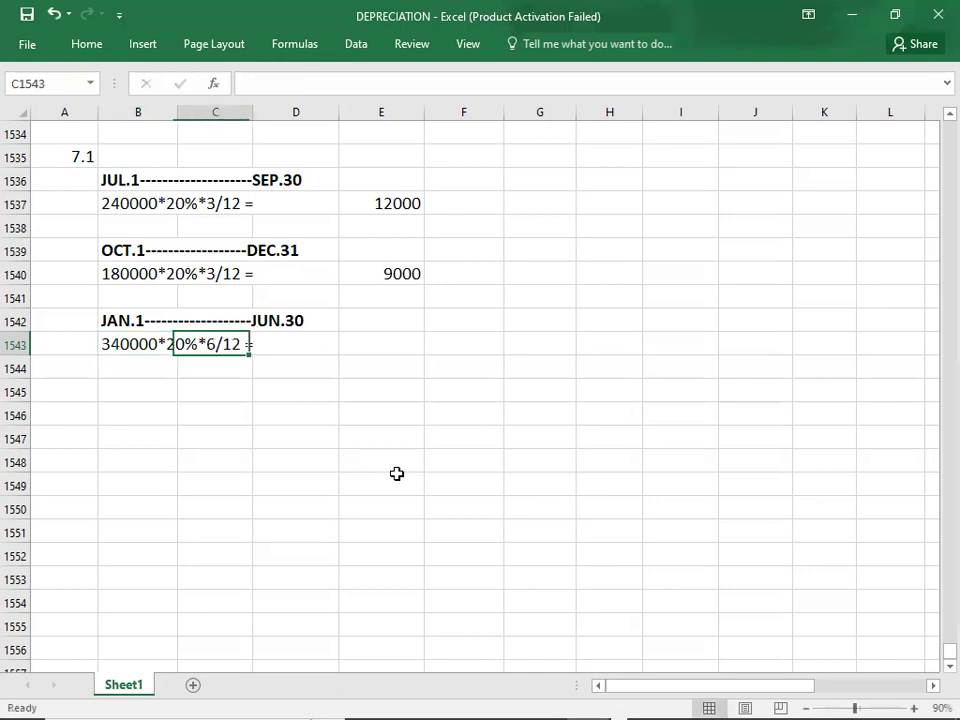
pyautogui.write('6400')
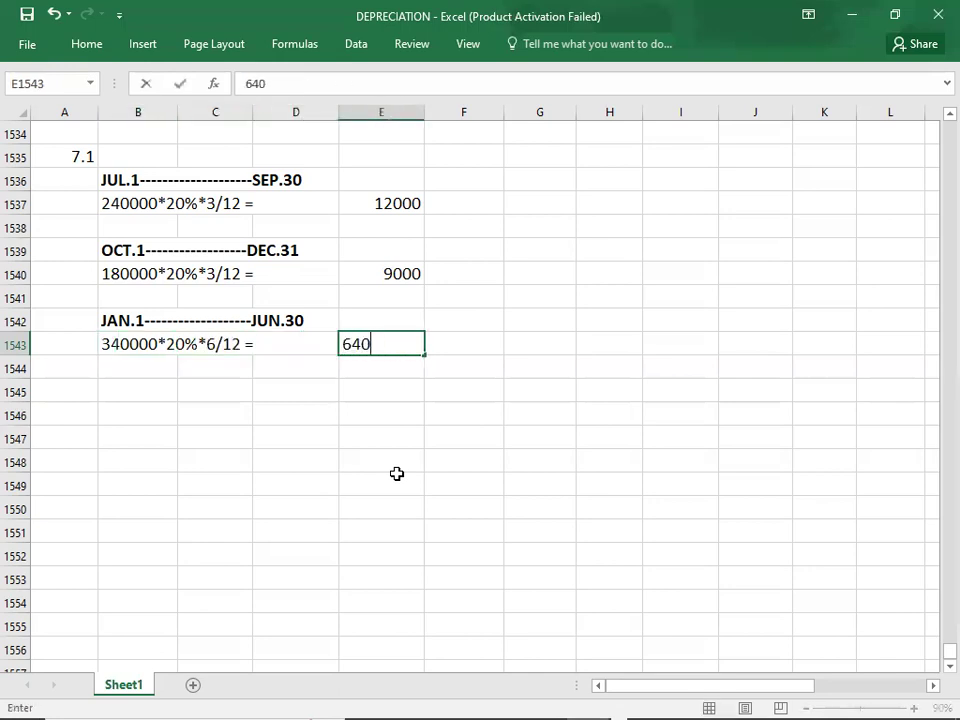
pyautogui.press('BackSpace')
pyautogui.press('BackSpace')
pyautogui.press('BackSpace')
pyautogui.press('BackSpace')
pyautogui.write('34000')
pyautogui.press('Return')
# Enter the total depreciation charge of 55000 in E1544, directly below the last period's amount
pyautogui.press('Tab')
pyautogui.press('Tab')
pyautogui.press('Tab')
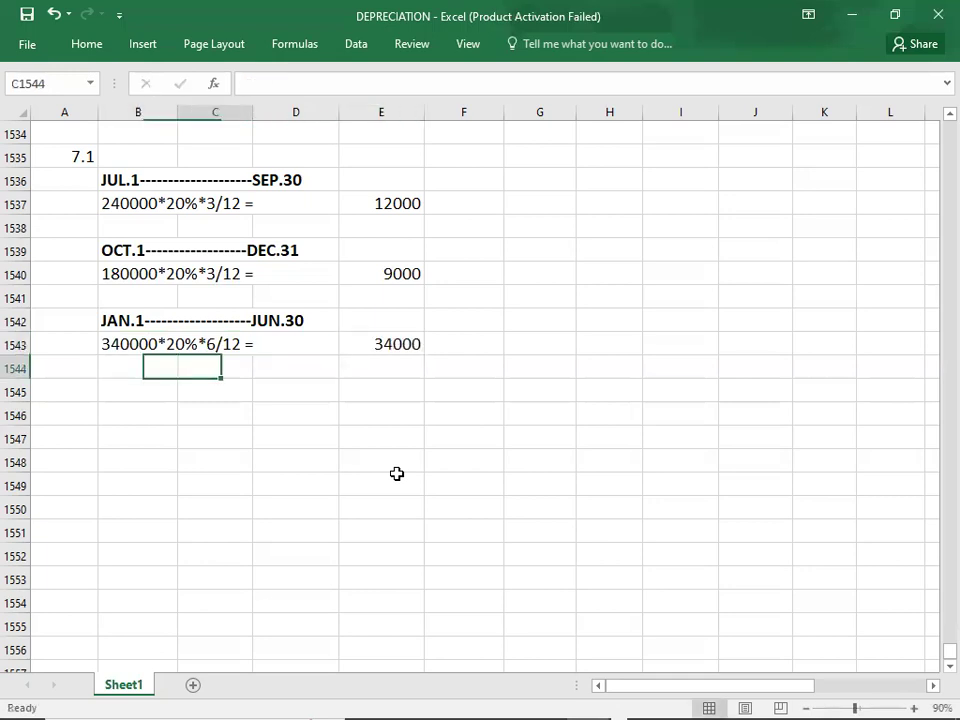
pyautogui.press('Up')
pyautogui.press('Down')
pyautogui.write('55000')
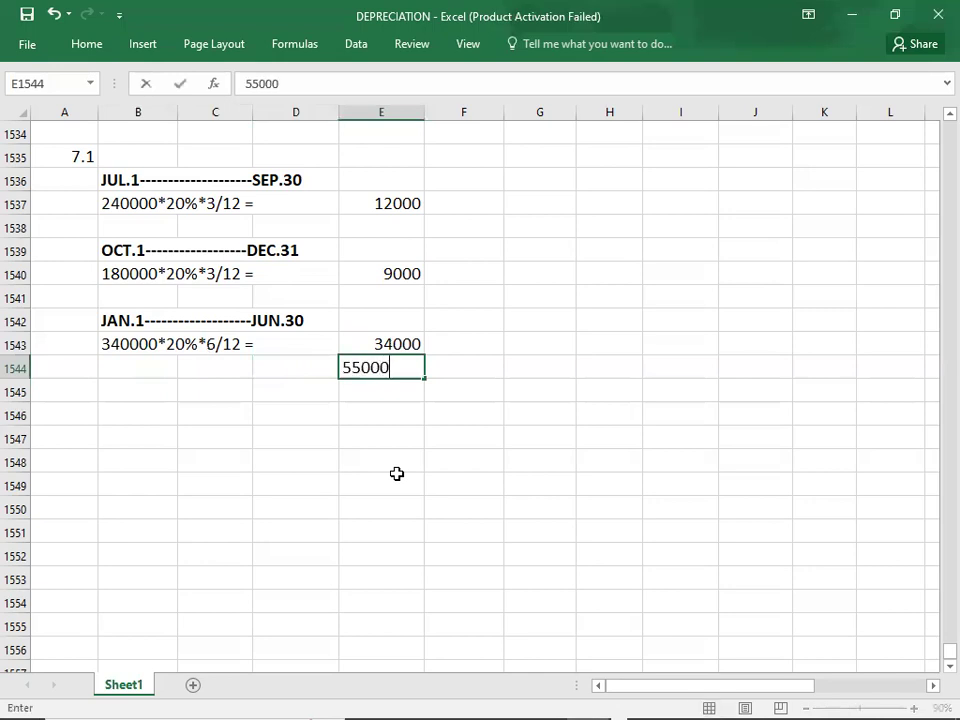
pyautogui.press('Return')
# Apply a top and double bottom border to the 55000 total in E1544
pyautogui.press('Up')
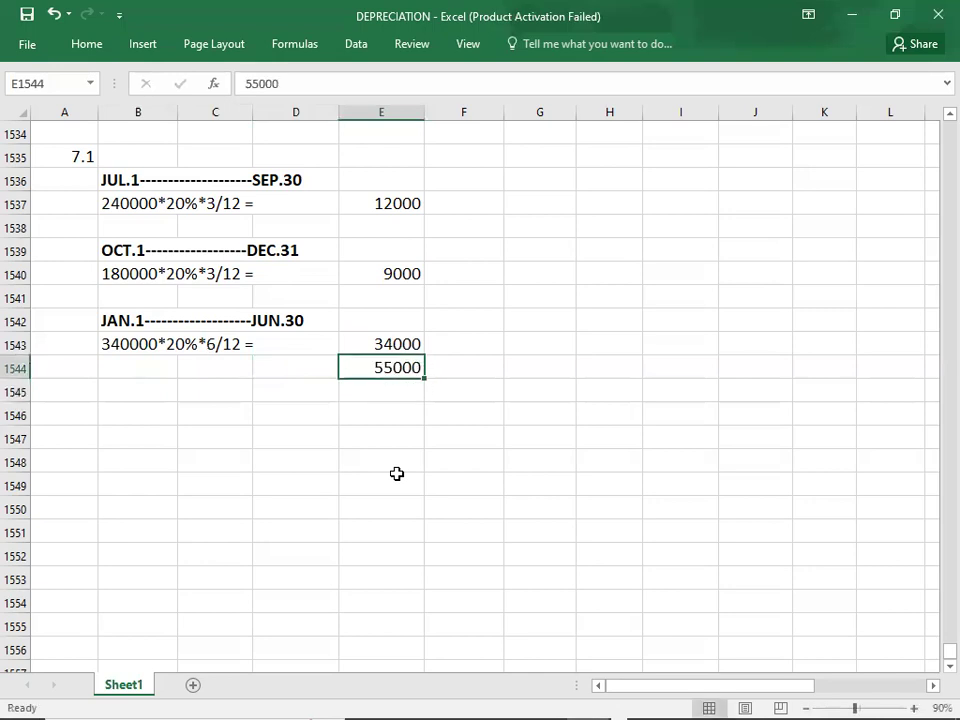
pyautogui.click(80, 45)
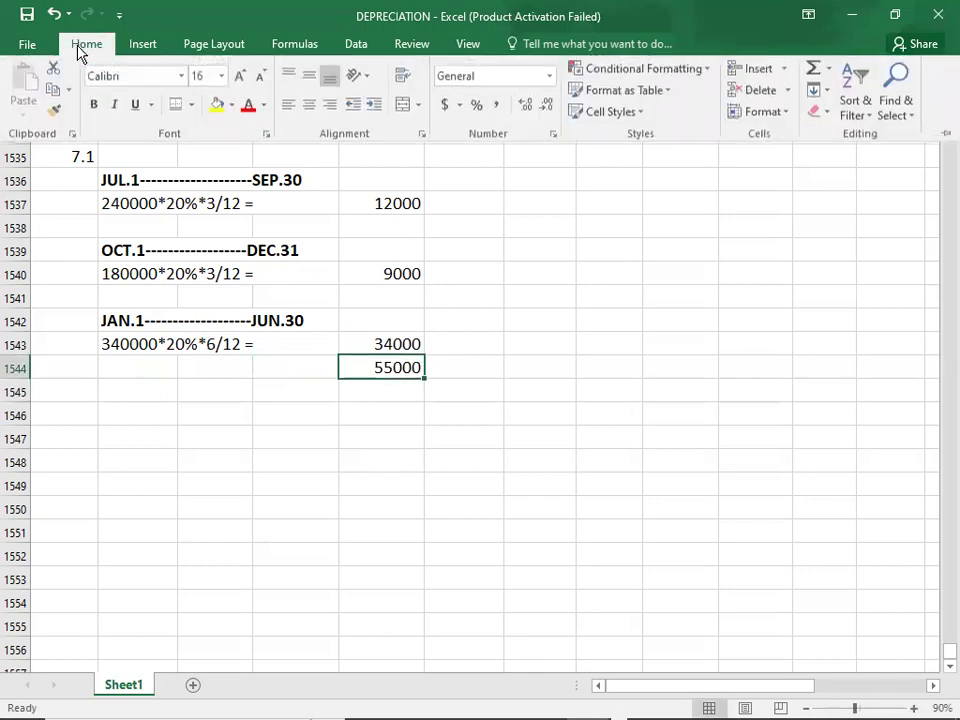
pyautogui.click(175, 107)
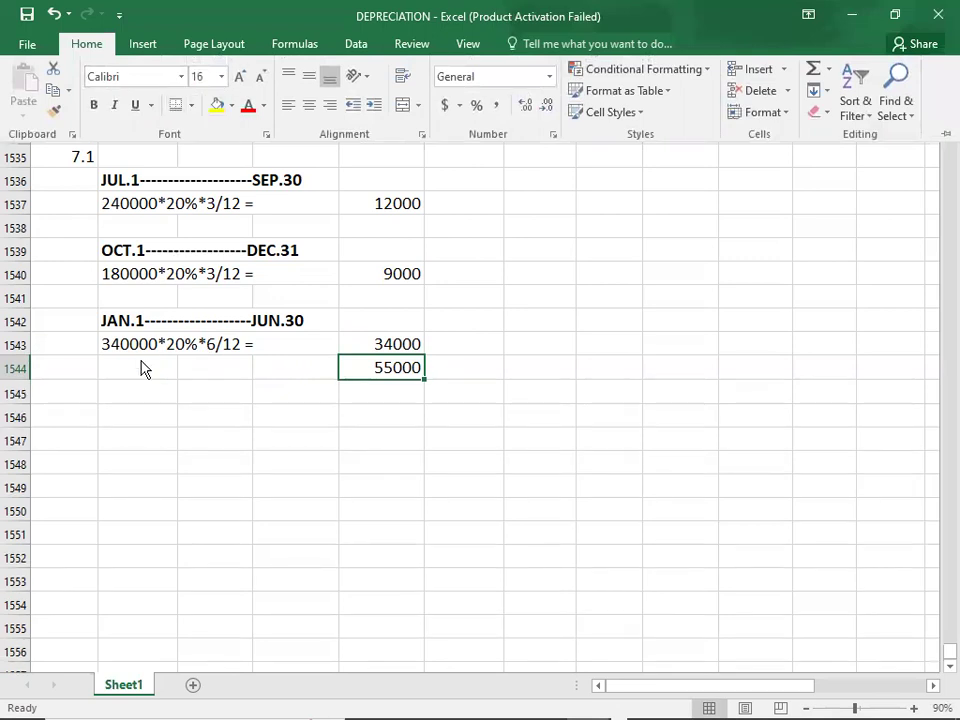
pyautogui.click(113, 464)
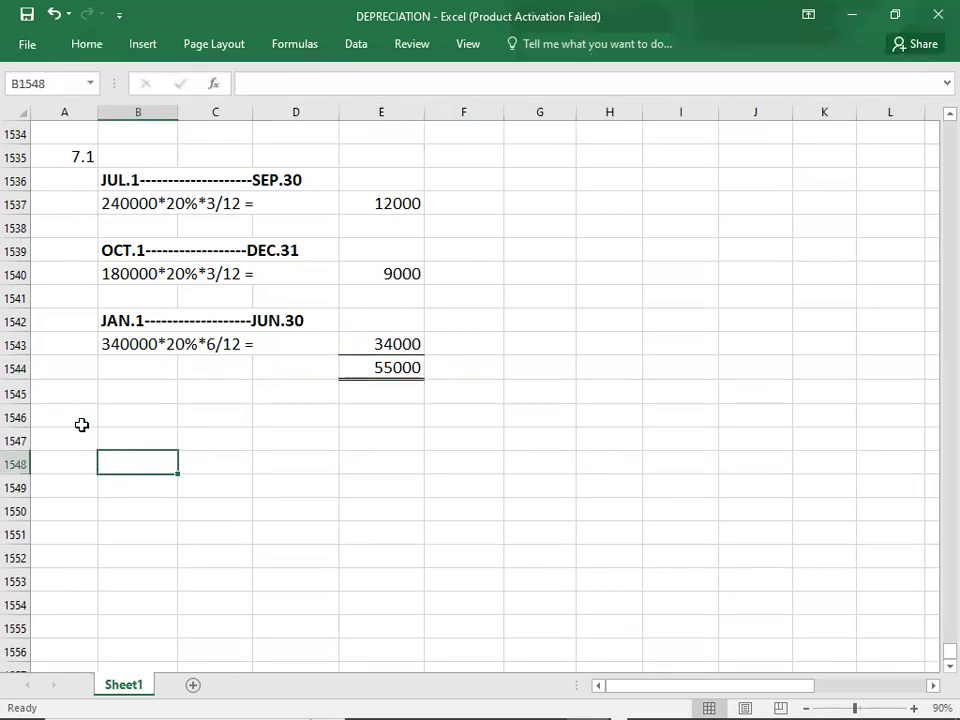
pyautogui.click(80, 420)
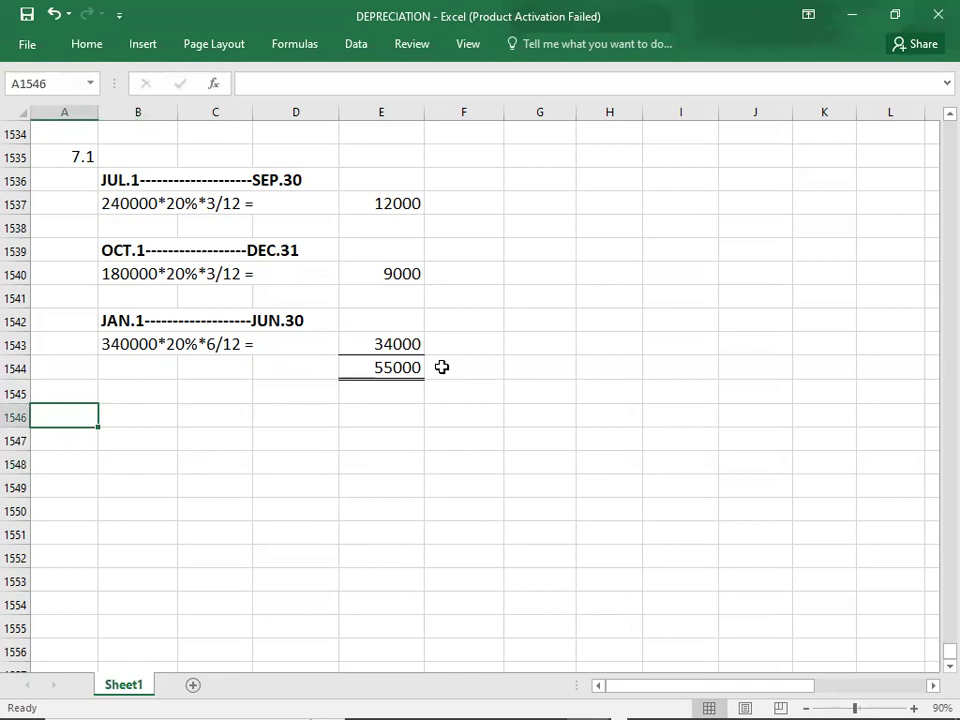
# Switch to Acrobat Reader and find question 13 in the NON-CURRENT AASETS - DEPRECIATION-2022 document
pyautogui.hotkey('alt', 'Tab')
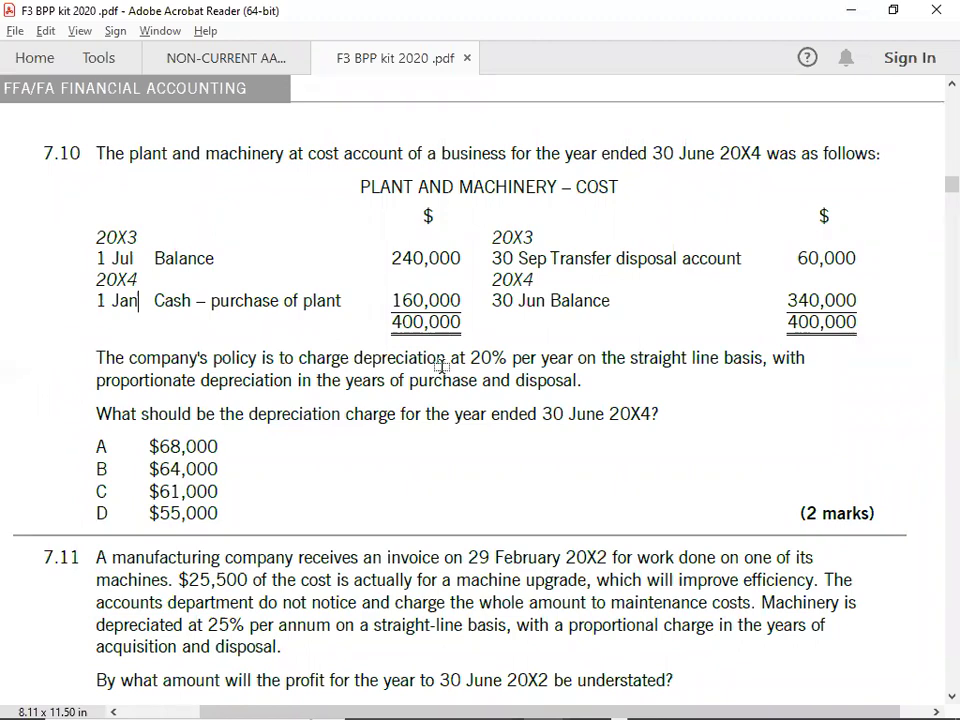
pyautogui.press('alt')
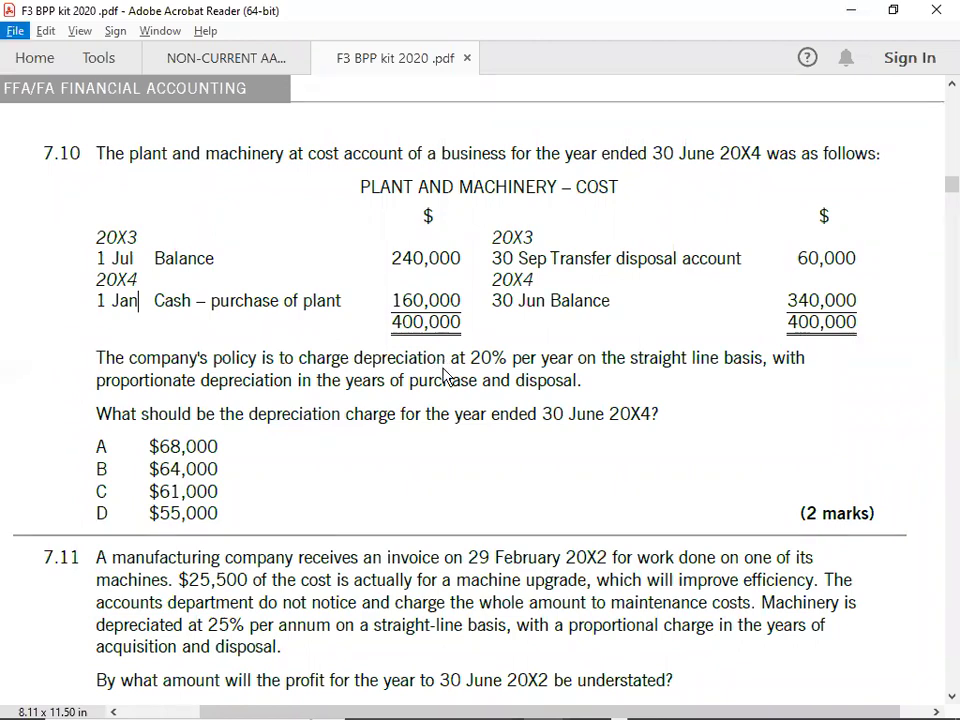
pyautogui.click(186, 60)
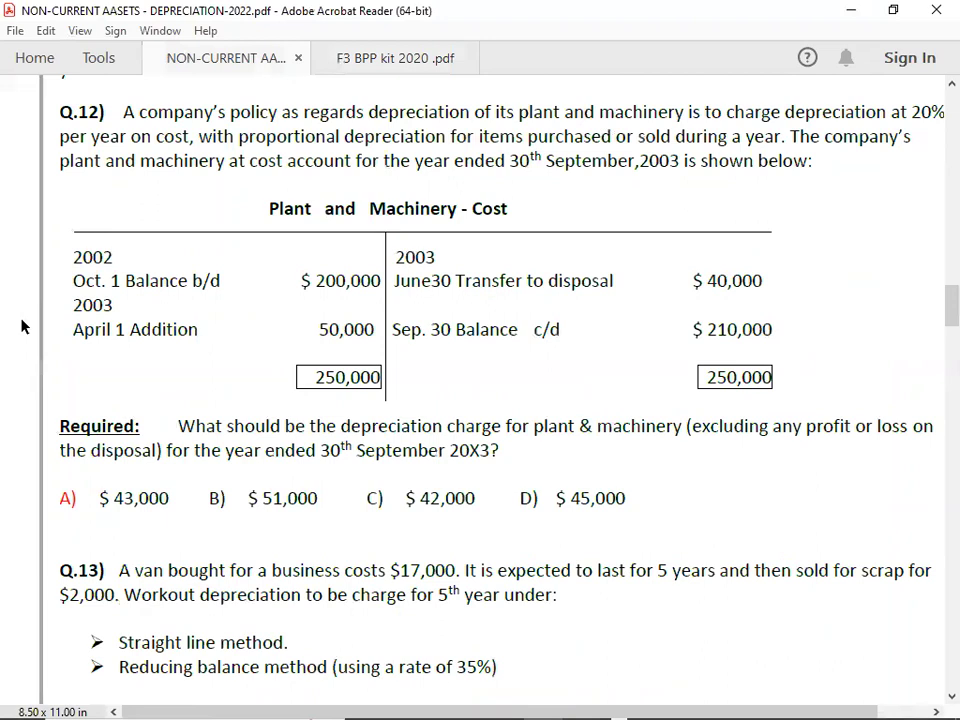
pyautogui.scroll(-2, 22, 326)
pyautogui.hscroll(1, 22, 326)
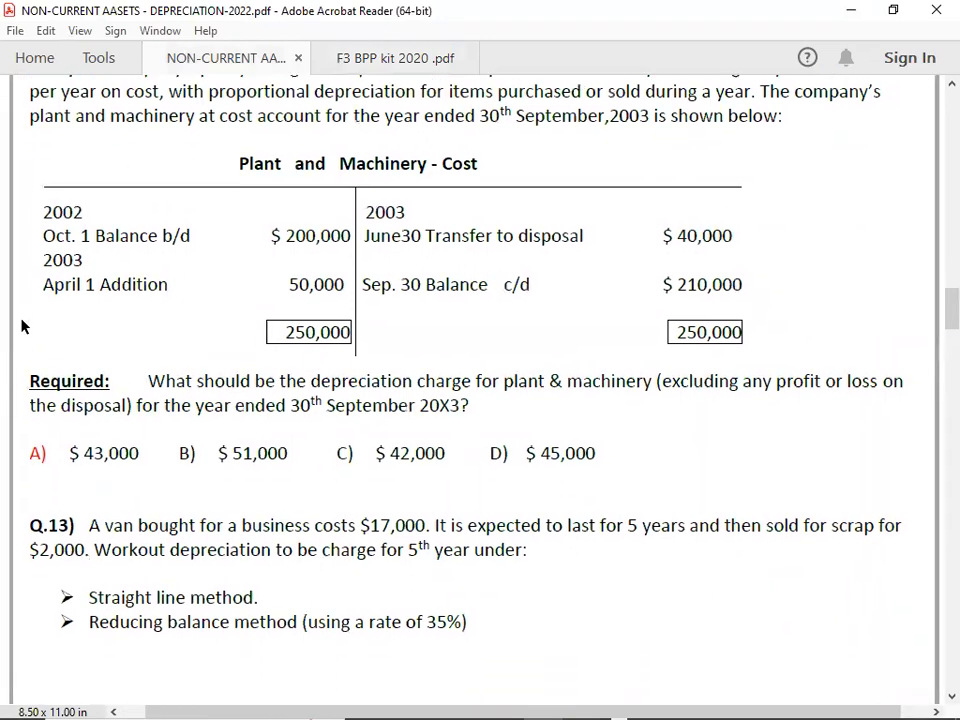
pyautogui.scroll(-5, 22, 326)
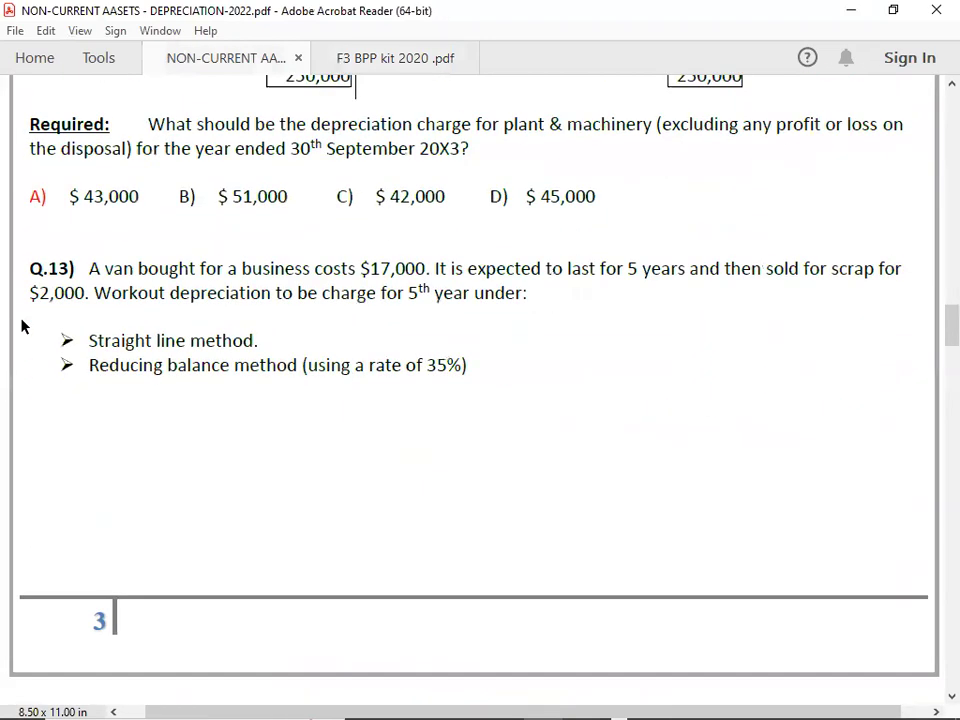
pyautogui.scroll(-1, 22, 326)
pyautogui.hscroll(-1, 22, 326)
pyautogui.scroll(-1, 22, 326)
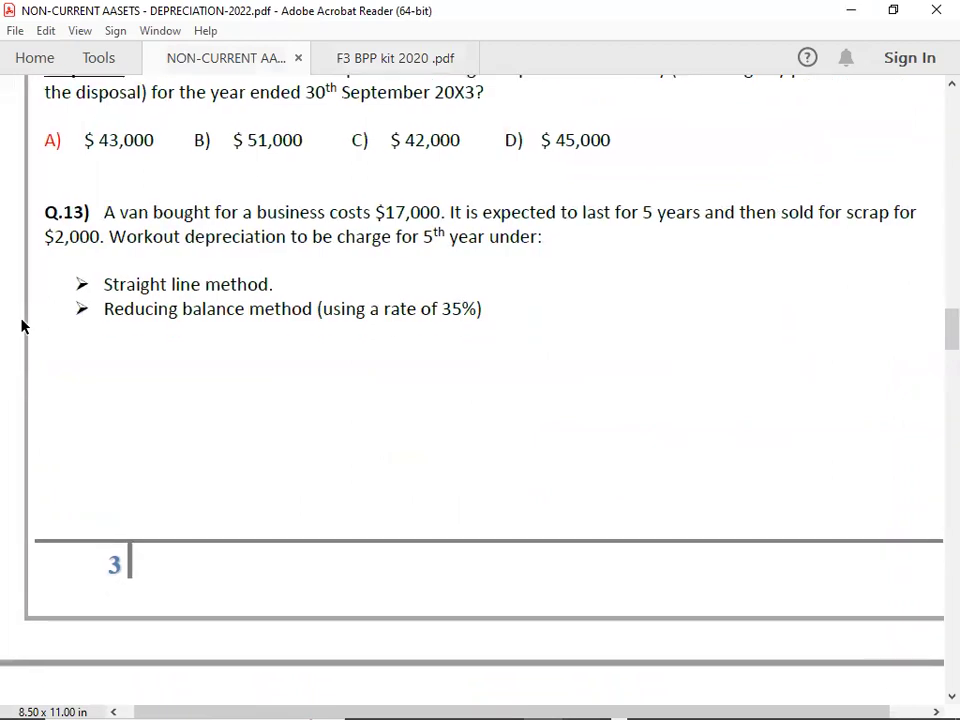
# Switch back to the DEPRECIATION workbook in Excel and make the question number in A1535 bold
pyautogui.hotkey('alt', 'Tab')
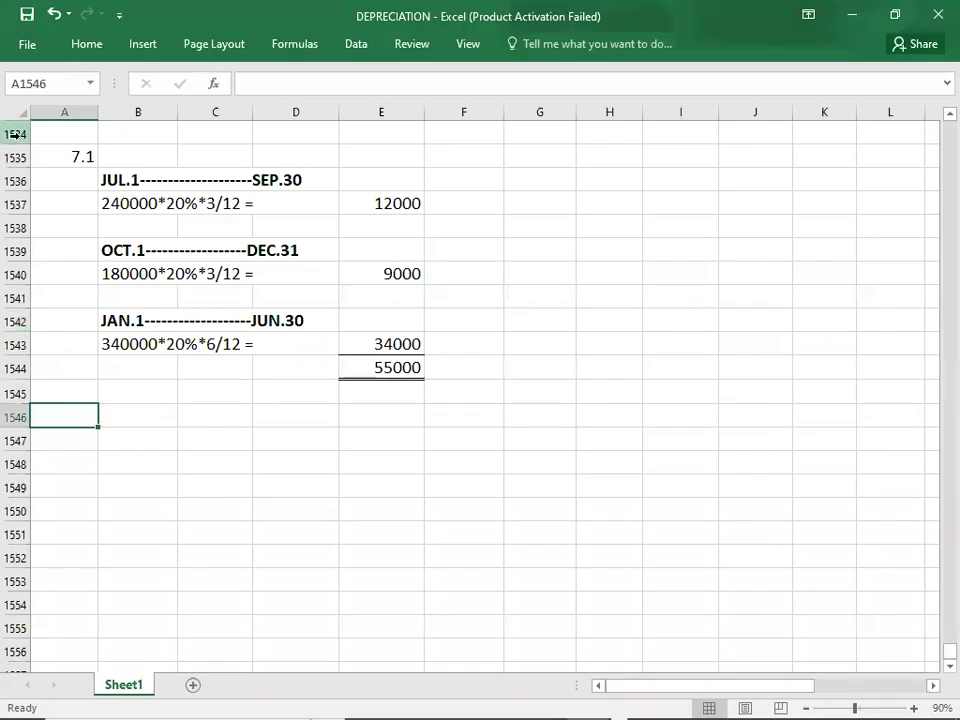
pyautogui.click(47, 155)
pyautogui.hotkey('ctrl', 'b')
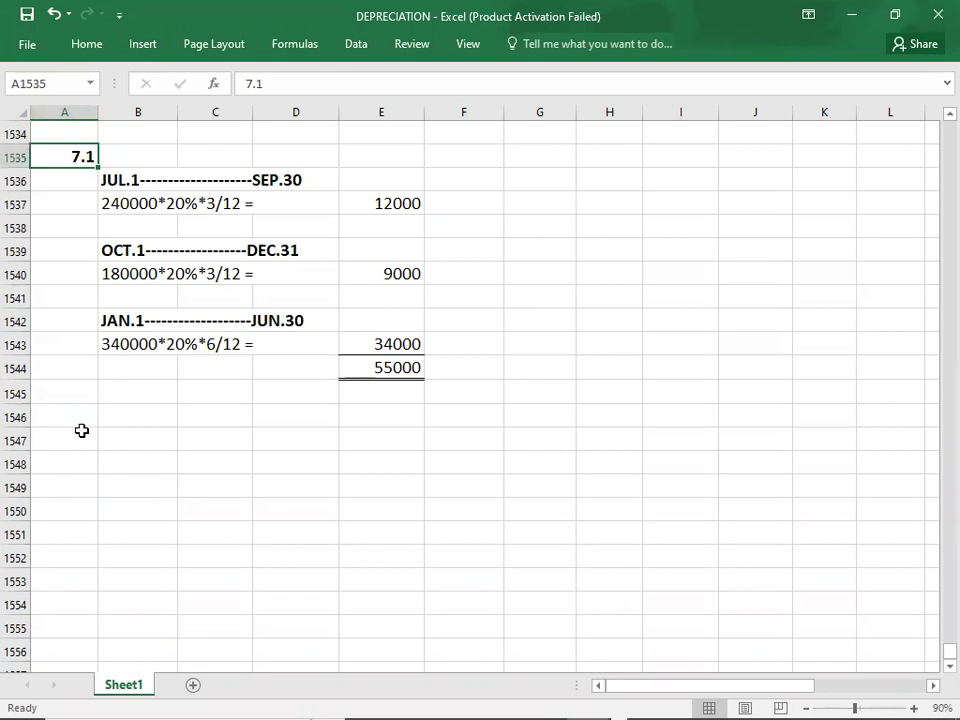
# Enter the heading Q.13 in A1547 and make it bold
pyautogui.click(82, 430)
pyautogui.write('Q.13')
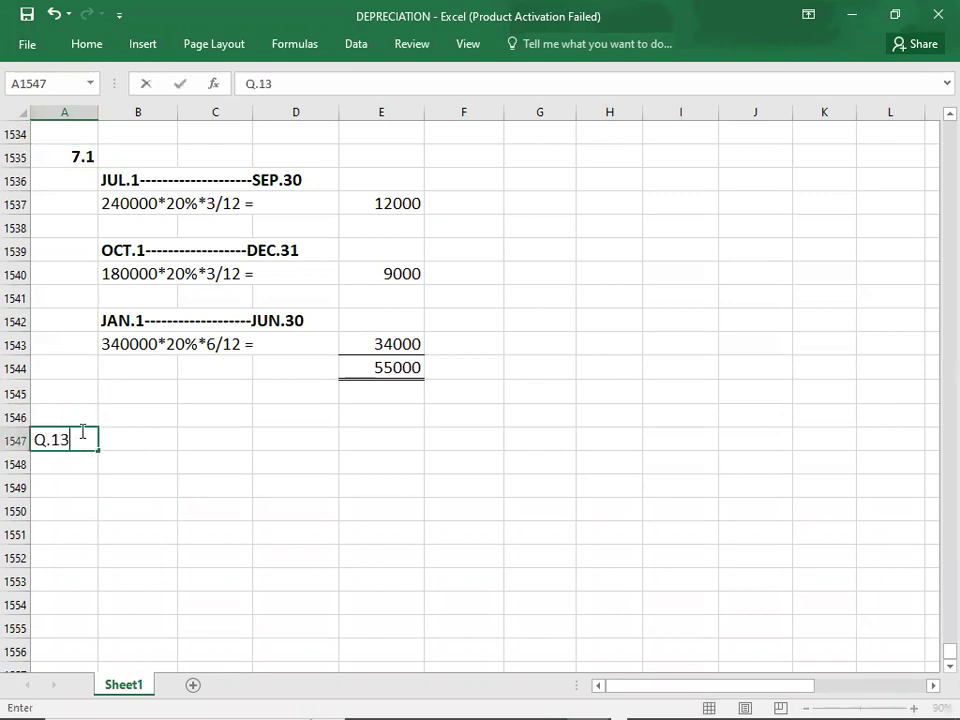
pyautogui.press('Return')
pyautogui.click(82, 430)
pyautogui.hotkey('ctrl', 'b')
pyautogui.press('Return')
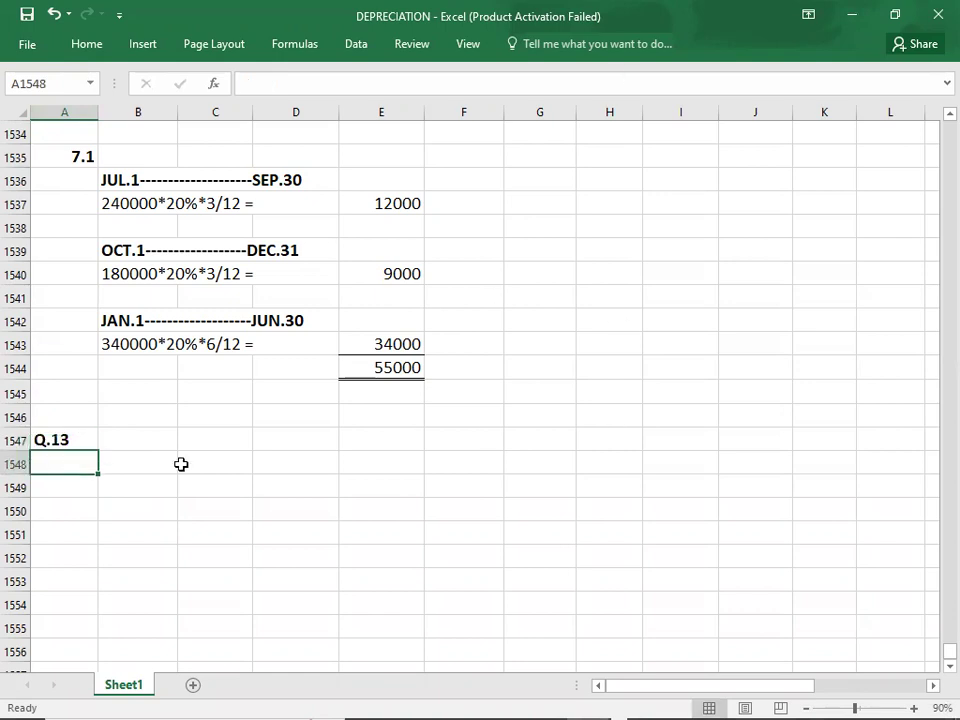
pyautogui.press('Up')
# Review question 13 on the van's straight-line and reducing balance depreciation, and check the blank rows below the Q.13 heading
pyautogui.hotkey('alt', 'Tab')
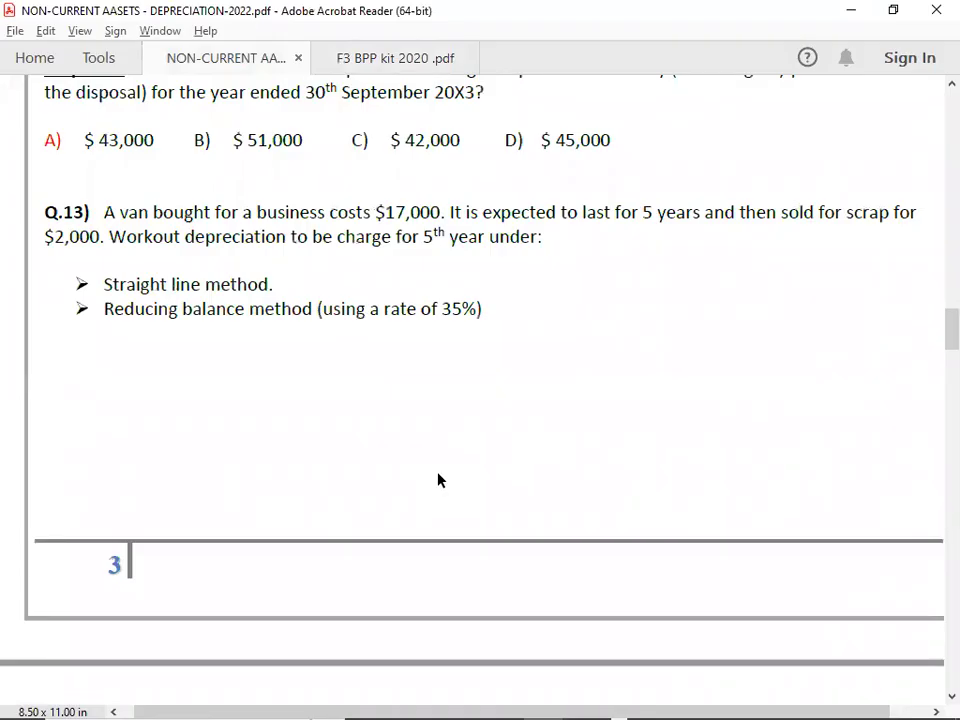
pyautogui.hotkey('alt', 'Tab')
pyautogui.press('Right')
pyautogui.press('Right')
pyautogui.press('Right')
pyautogui.press('Left')
pyautogui.press('Left')
pyautogui.press('Left')
pyautogui.press('Down')
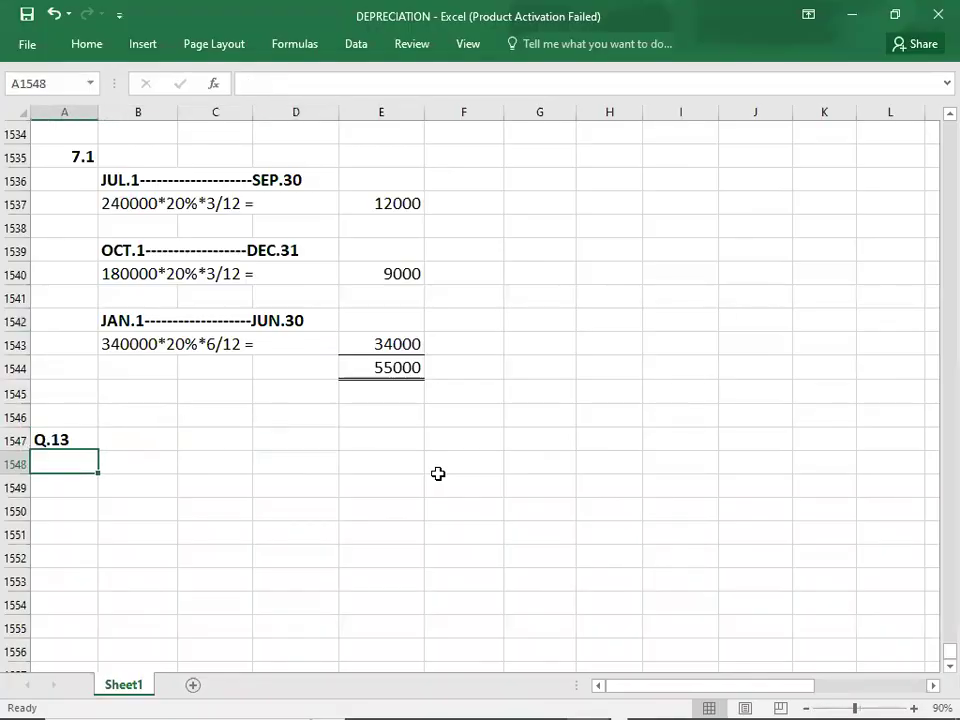
pyautogui.press('Down')
pyautogui.press('Down')
pyautogui.press('Down')
pyautogui.press('Down')
pyautogui.press('Down')
pyautogui.press('Down')
pyautogui.press('Down')
pyautogui.press('Down')
pyautogui.press('Down')
pyautogui.press('Down')
pyautogui.press('Down')
pyautogui.press('Down')
pyautogui.press('Down')
pyautogui.press('Down')
pyautogui.press('Down')
pyautogui.press('Down')
pyautogui.press('Down')
pyautogui.press('Down')
pyautogui.press('Down')
pyautogui.press('Down')
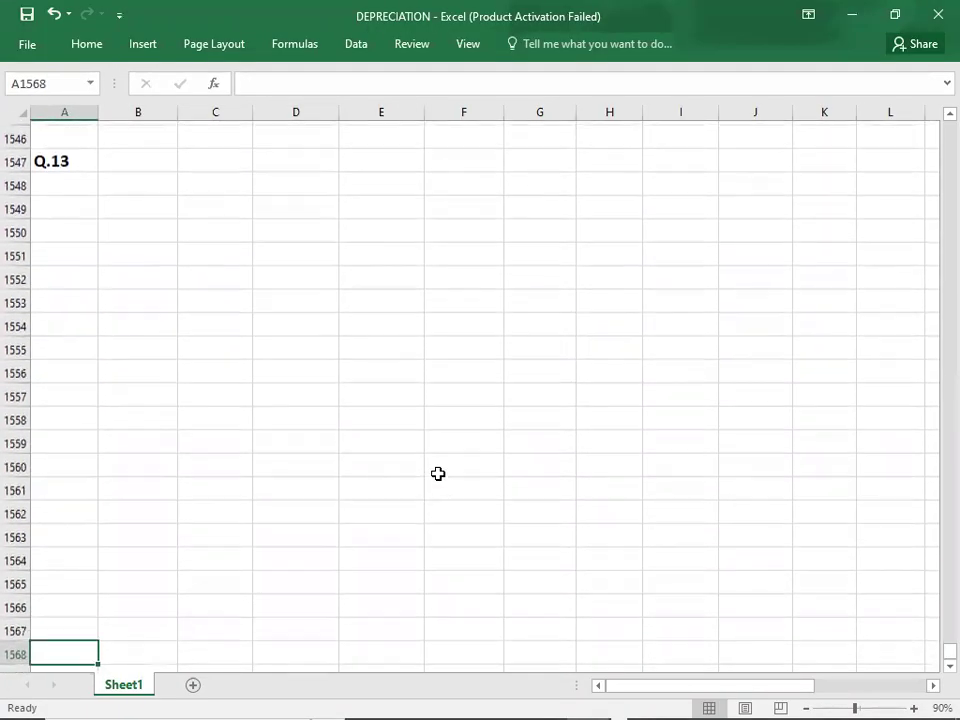
pyautogui.hotkey('alt', 'Tab')
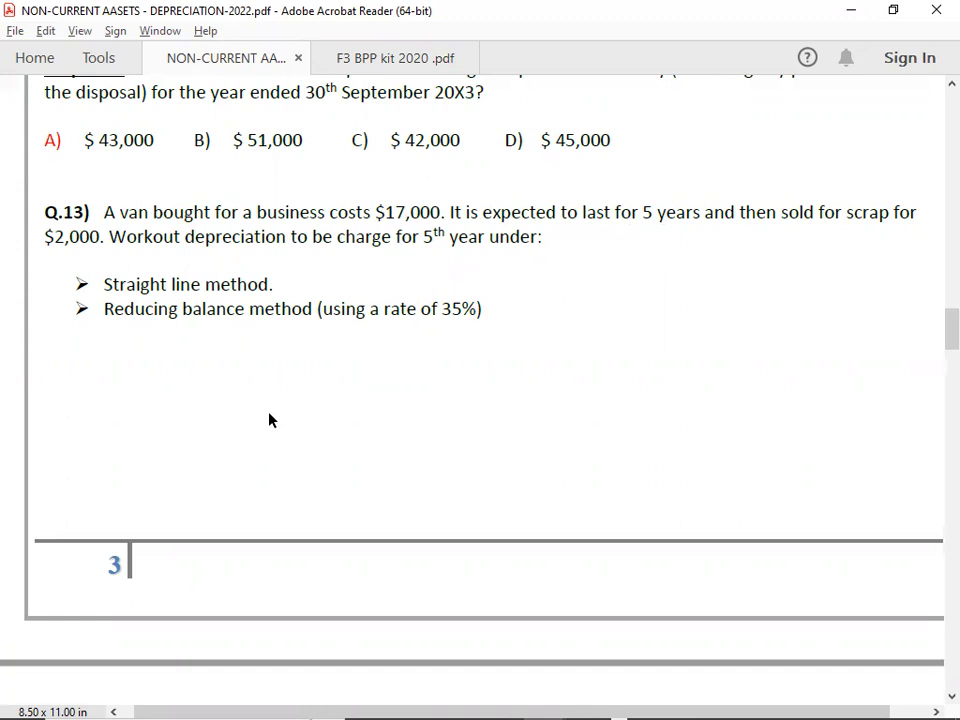
# Switch back to the DEPRECIATION workbook in Excel and enter the heading STRIGHT LINE METHOD in B1548
pyautogui.hotkey('alt', 'Tab')
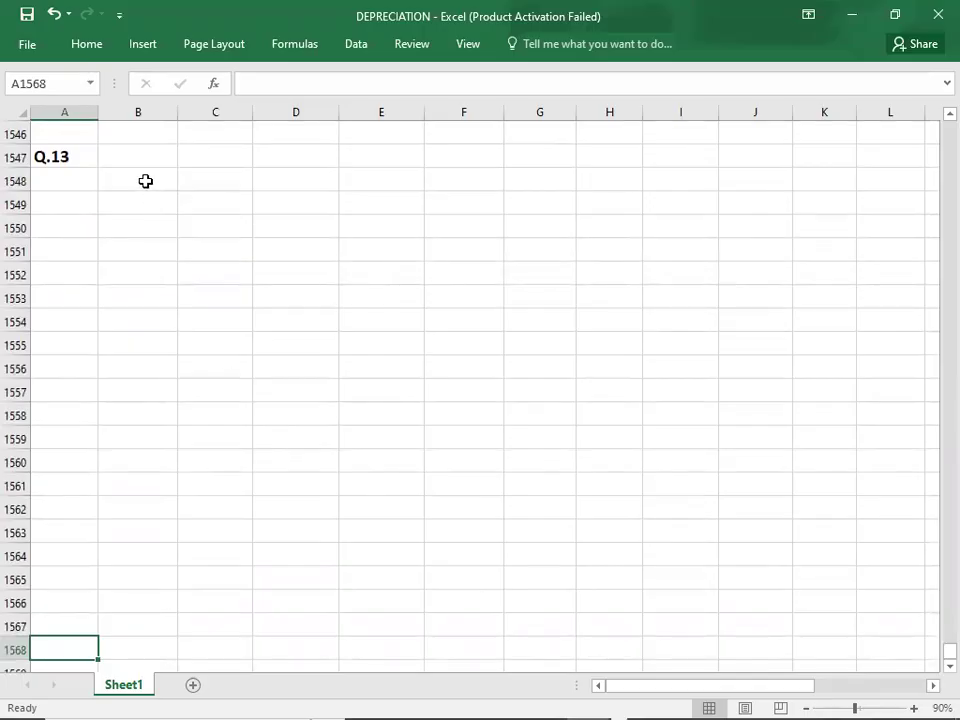
pyautogui.click(146, 180)
pyautogui.write('STRI')
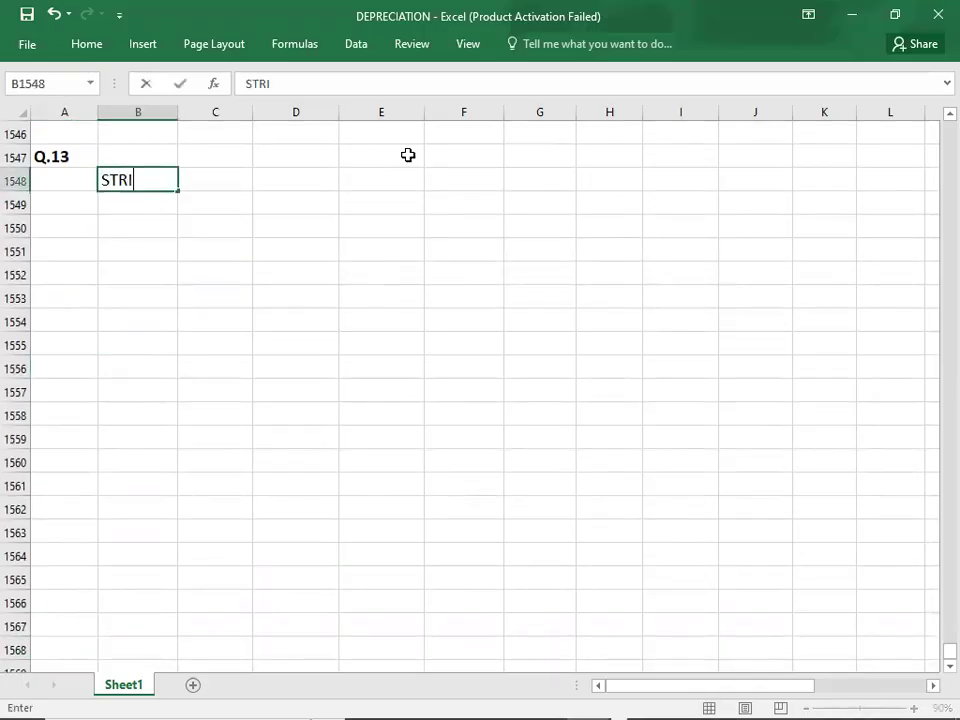
pyautogui.write('GHT LIN EMTHOD')
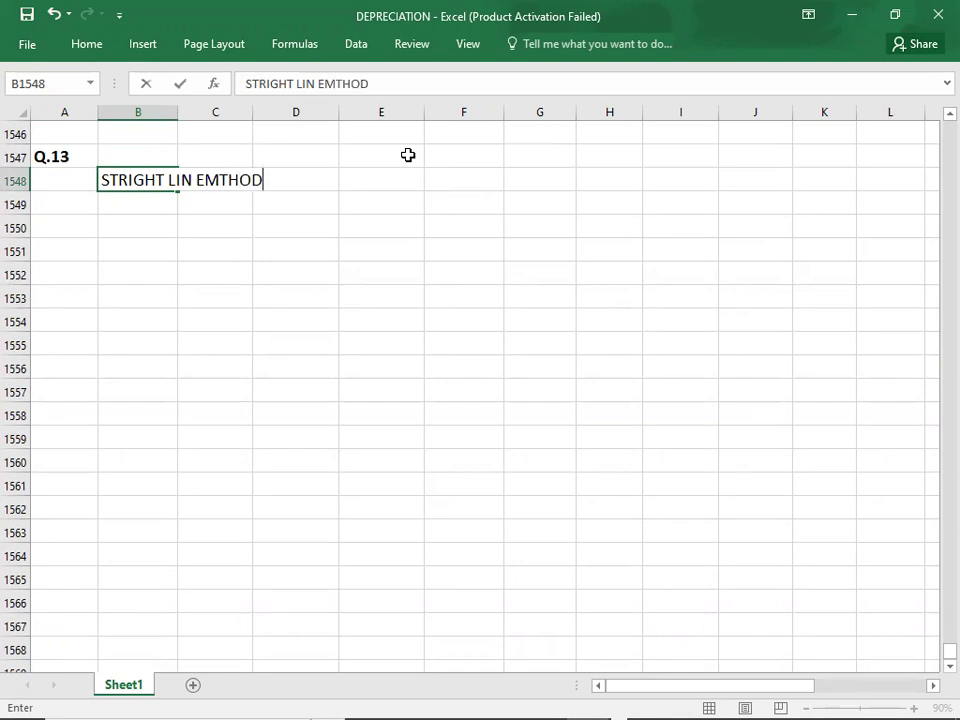
pyautogui.press('BackSpace')
pyautogui.press('BackSpace')
pyautogui.press('BackSpace')
pyautogui.press('BackSpace')
pyautogui.press('BackSpace')
pyautogui.press('BackSpace')
pyautogui.press('BackSpace')
pyautogui.press('BackSpace')
pyautogui.press('BackSpace')
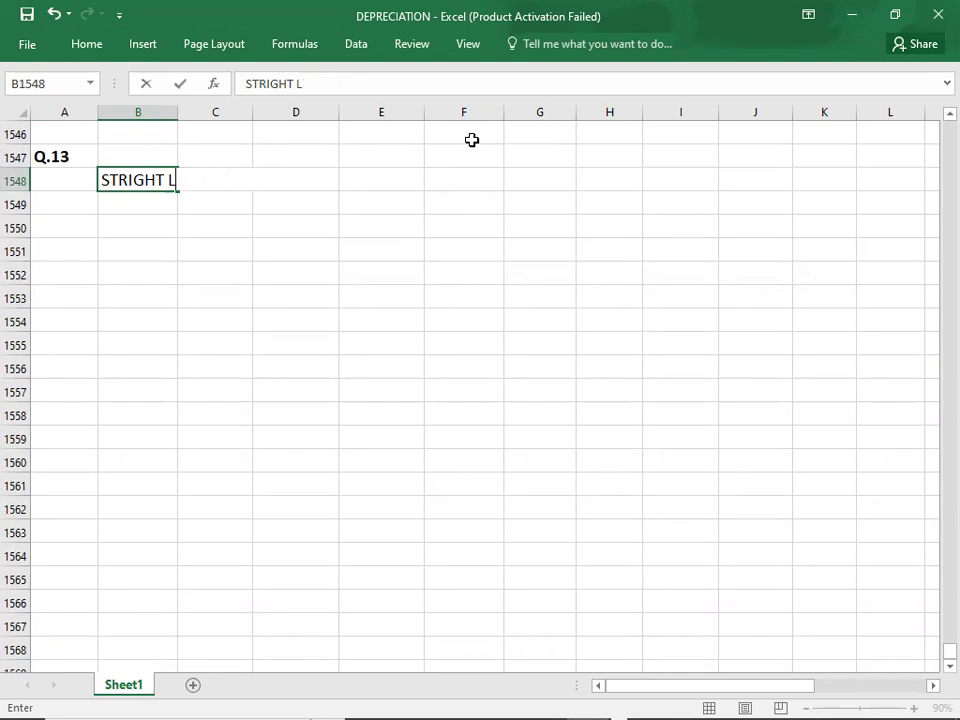
pyautogui.write('INE METHOD')
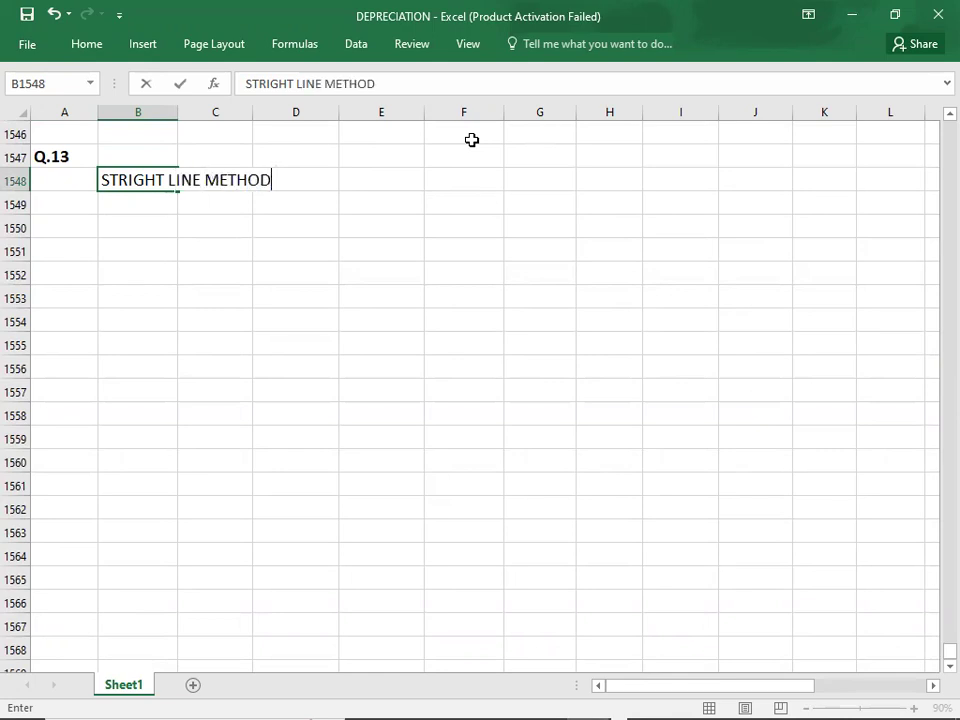
pyautogui.press('Return')
# Correct the heading in B1548 to STRAIGHT LINE METHOD and make it bold
pyautogui.press('Up')
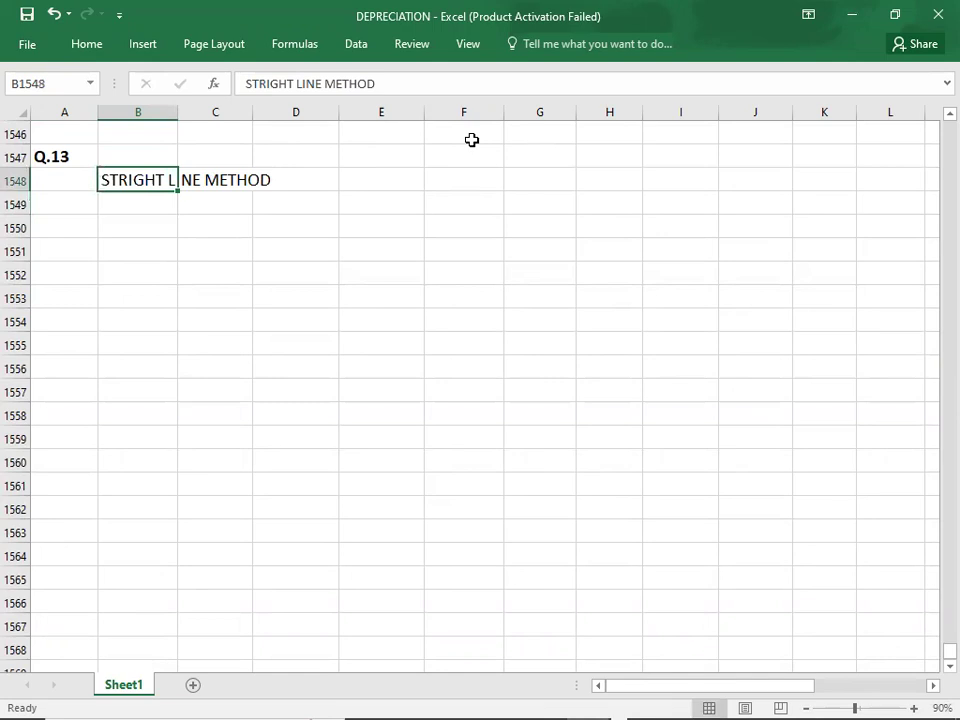
pyautogui.doubleClick(120, 180)
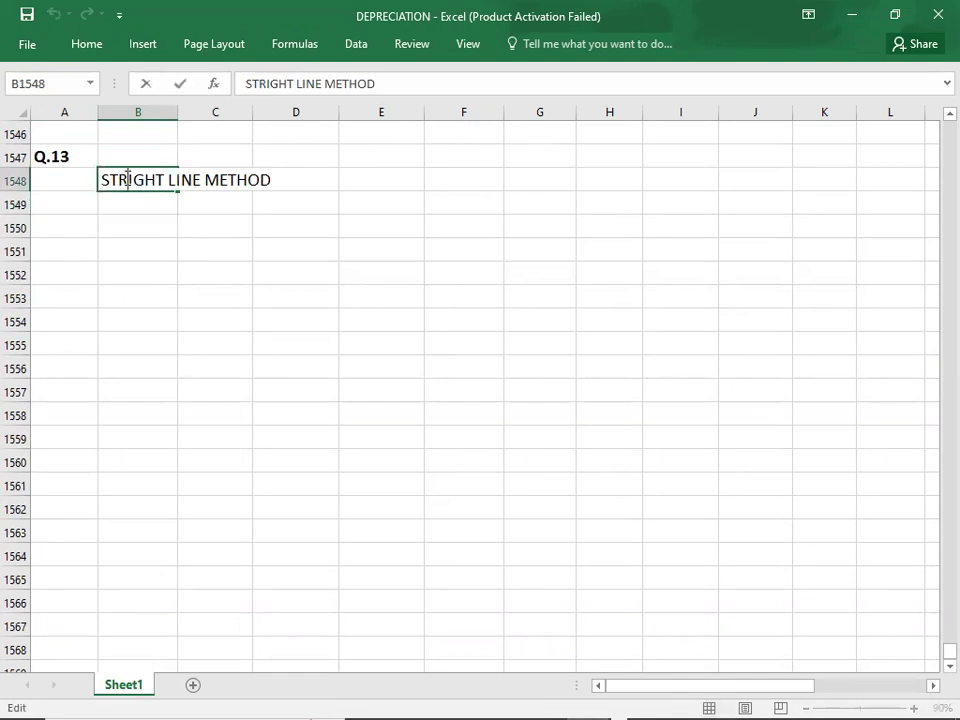
pyautogui.write('A')
pyautogui.press('Return')
pyautogui.press('Up')
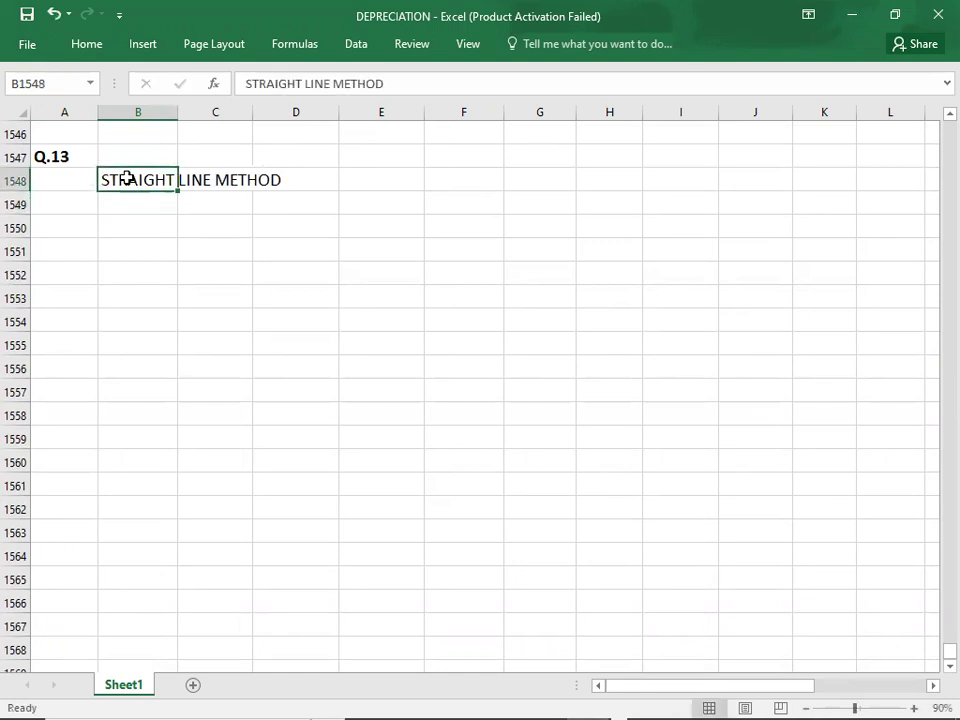
pyautogui.hotkey('ctrl', 'b')
# Enter the straight-line working DEP. EXP. = 17000-2000/5 = in B1550, checking the van's figures in the question 13 document
pyautogui.press('Down')
pyautogui.press('Down')
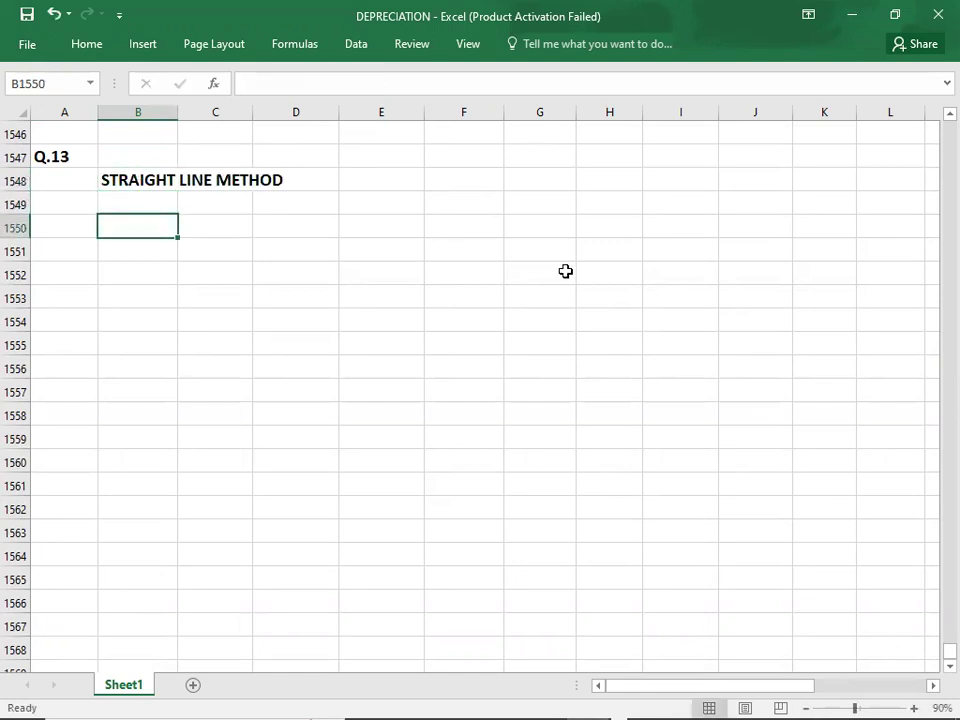
pyautogui.write('DEP. EX')
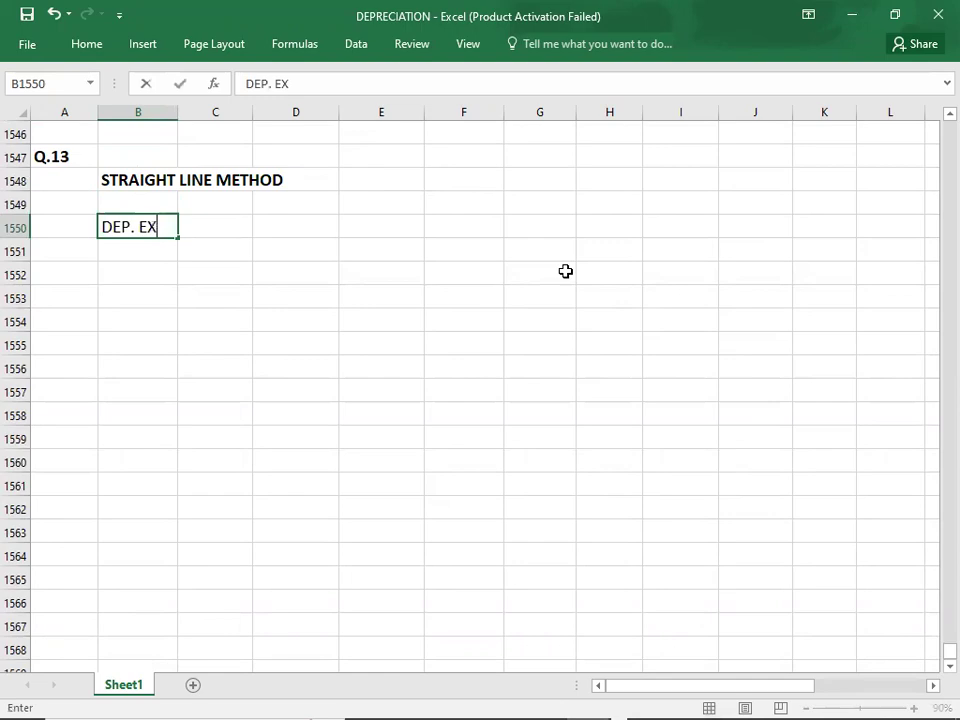
pyautogui.write('P. =')
pyautogui.hotkey('alt', 'Tab')
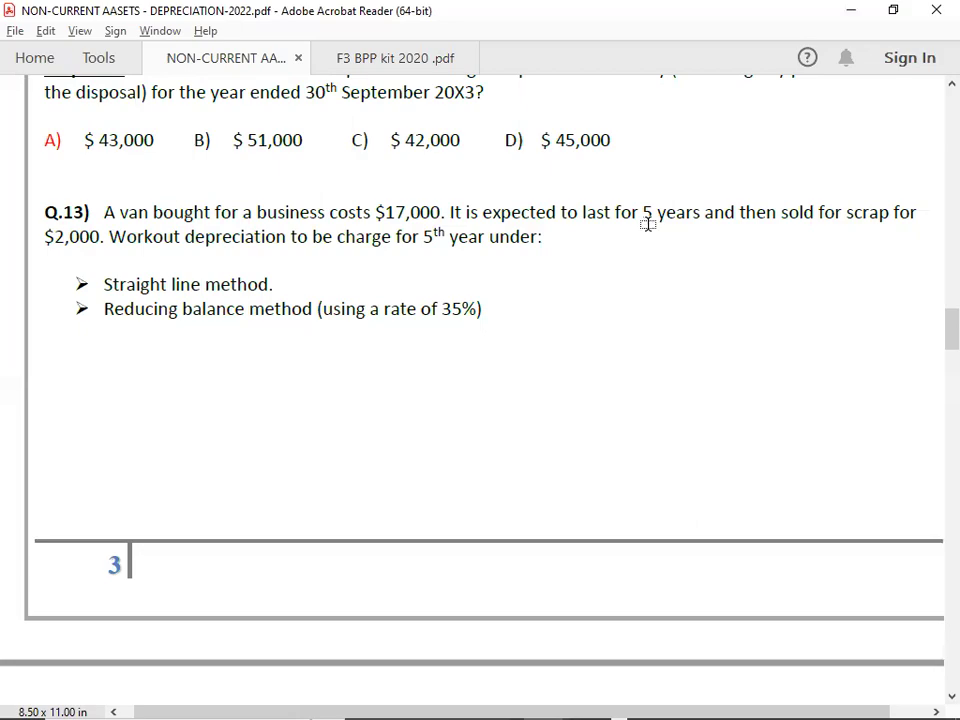
pyautogui.hotkey('alt', 'Tab')
pyautogui.write('17000-2')
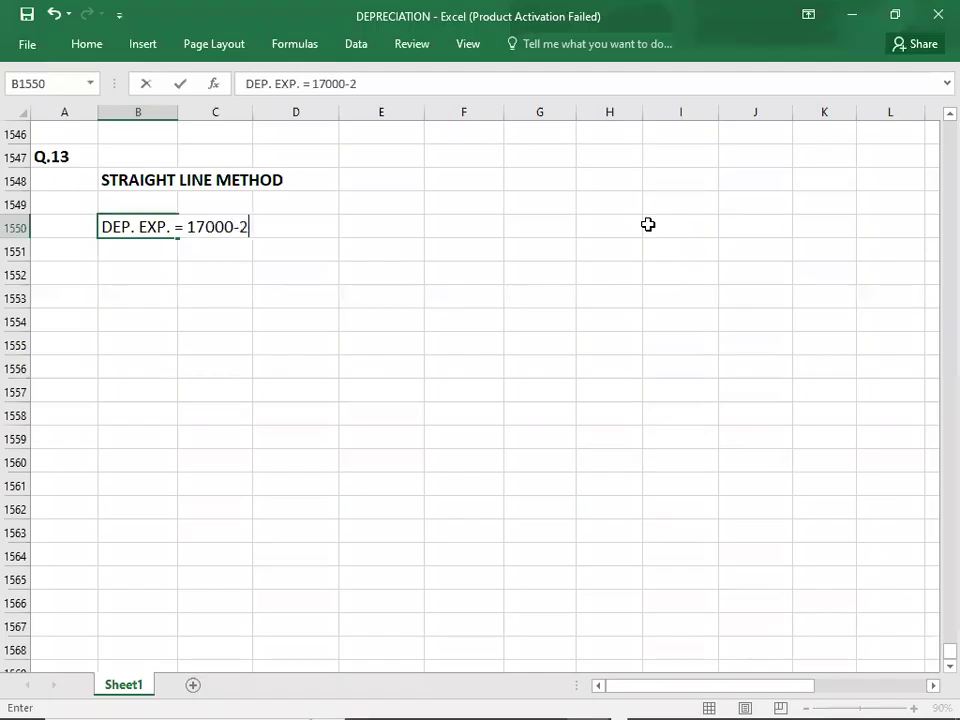
pyautogui.write('000/5 =')
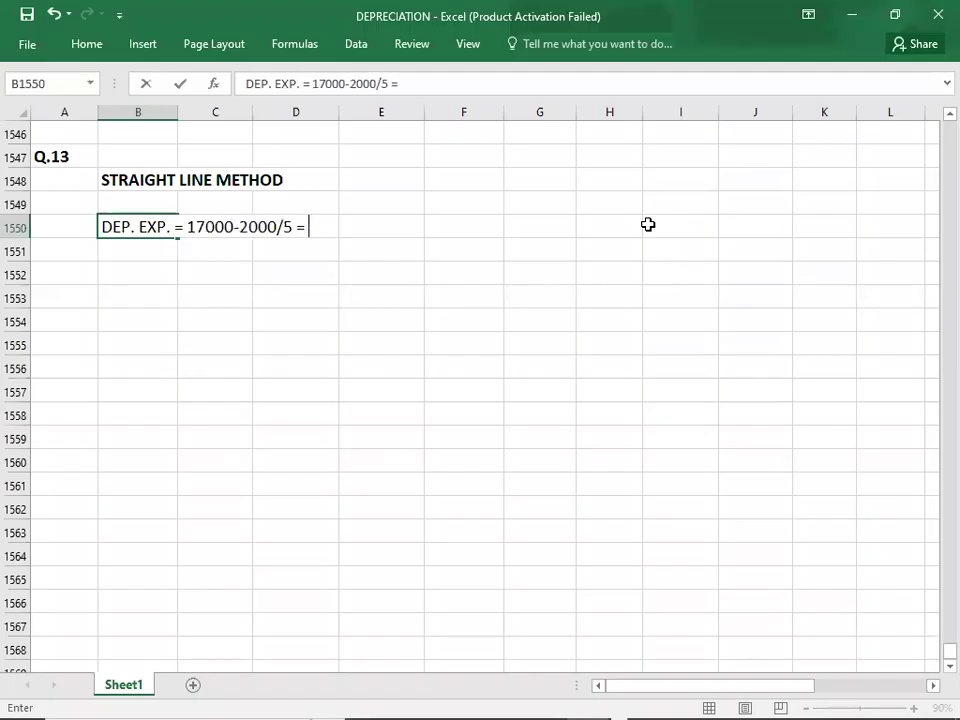
# Enter 3000 in E1550 as the straight-line depreciation expense
pyautogui.press('Right')
pyautogui.press('Right')
pyautogui.press('Right')
pyautogui.write('3000')
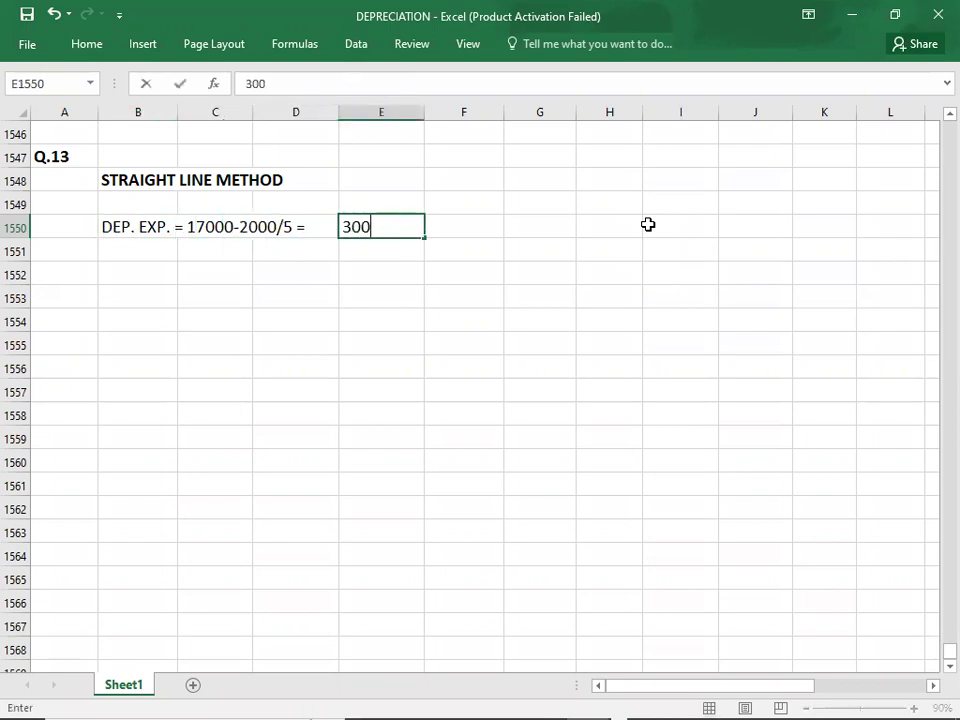
pyautogui.press('Return')
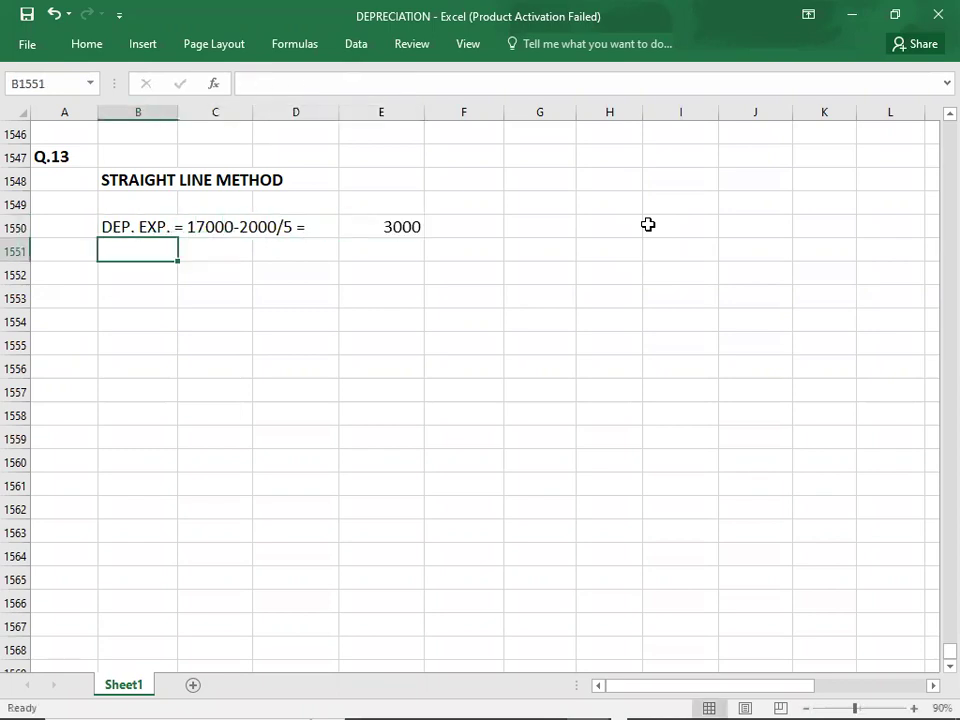
# Enter the heading REDUCING BALANCE METHOD in B1552 and make it bold
pyautogui.press('Down')
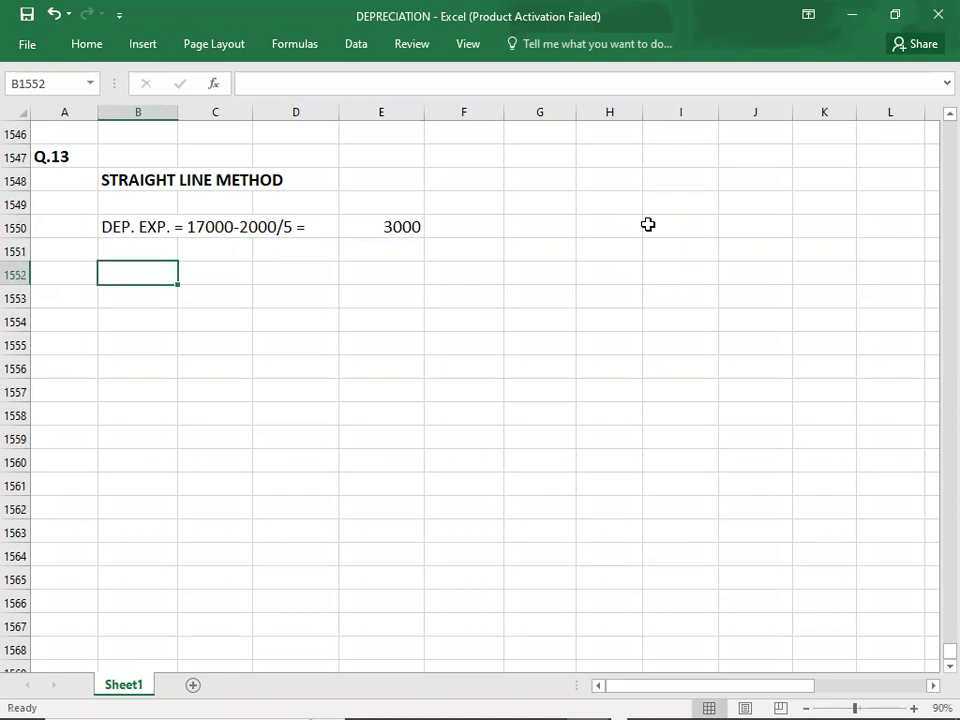
pyautogui.write('REDUSI')
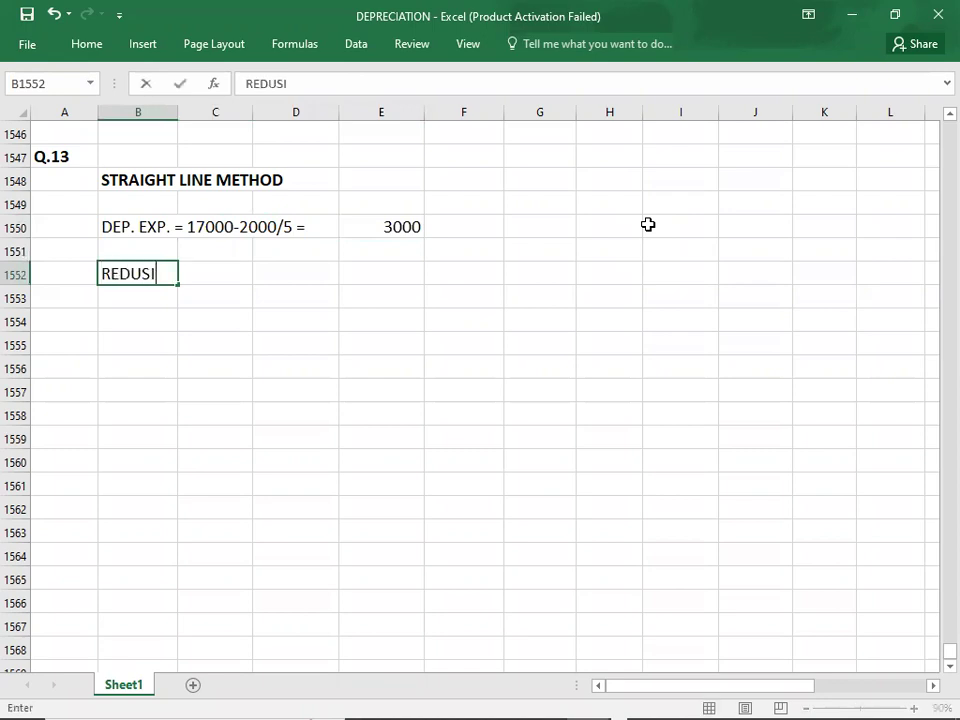
pyautogui.write('NG')
pyautogui.press('BackSpace')
pyautogui.press('BackSpace')
pyautogui.press('BackSpace')
pyautogui.press('BackSpace')
pyautogui.press('BackSpace')
pyautogui.write('CING BALANC')
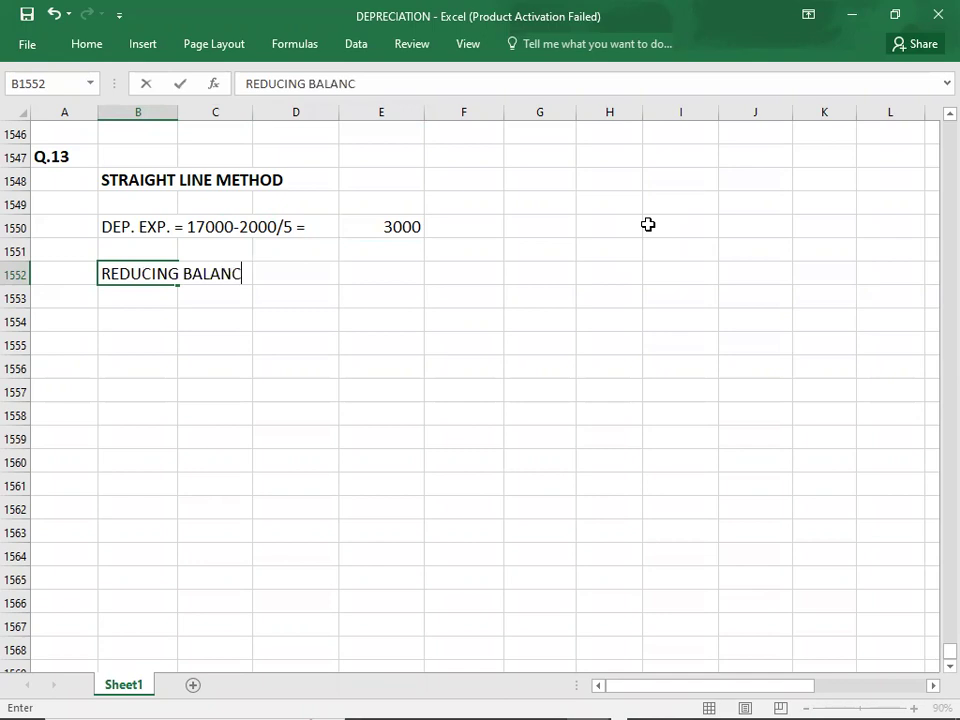
pyautogui.write('E METHOD')
pyautogui.press('Return')
pyautogui.press('Up')
pyautogui.hotkey('ctrl', 'b')
pyautogui.press('Down')
pyautogui.press('Down')
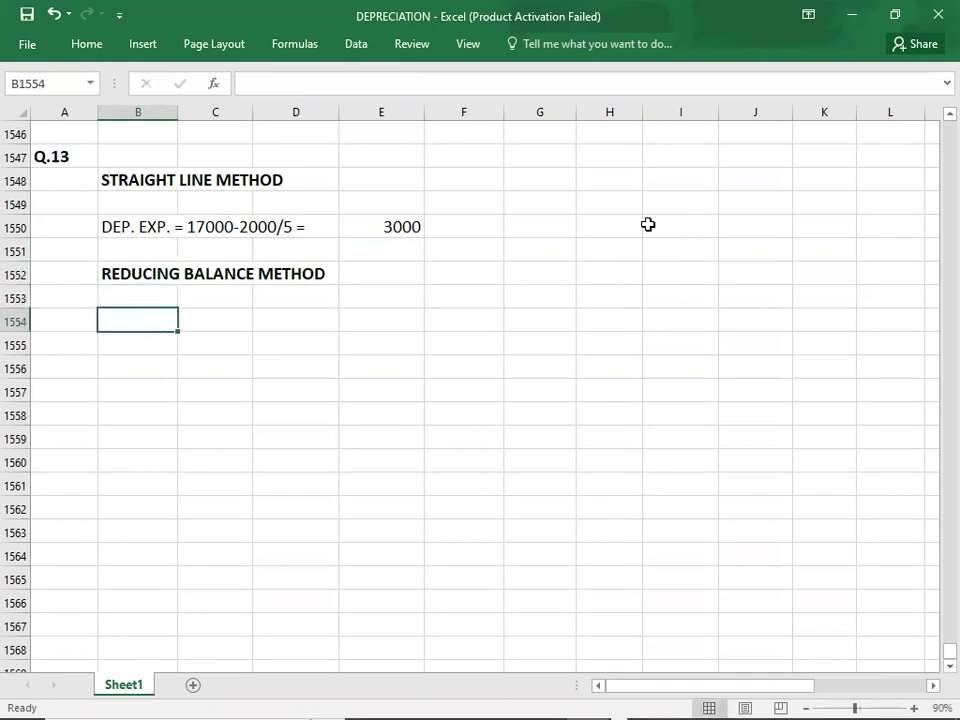
pyautogui.press('alt')
pyautogui.press('z')
pyautogui.press('s')
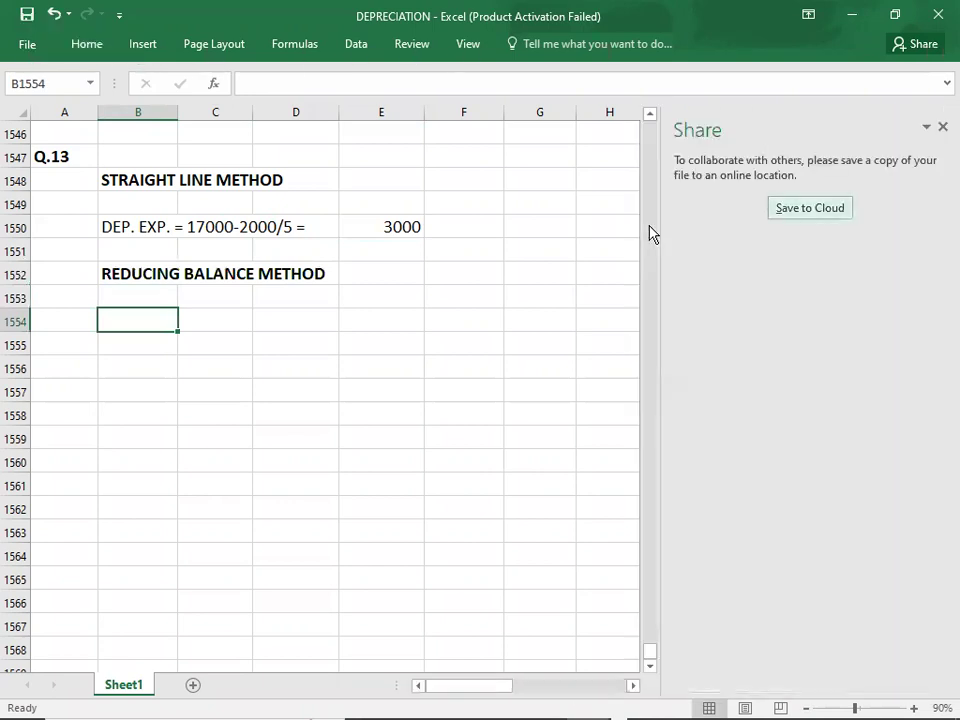
pyautogui.click(166, 336)
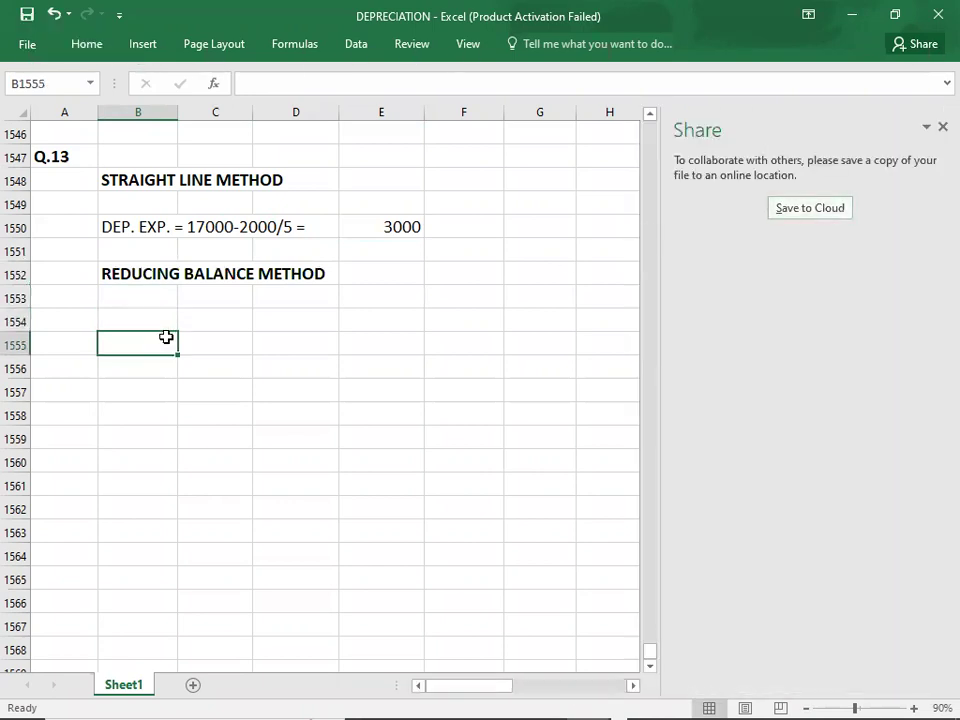
pyautogui.click(940, 123)
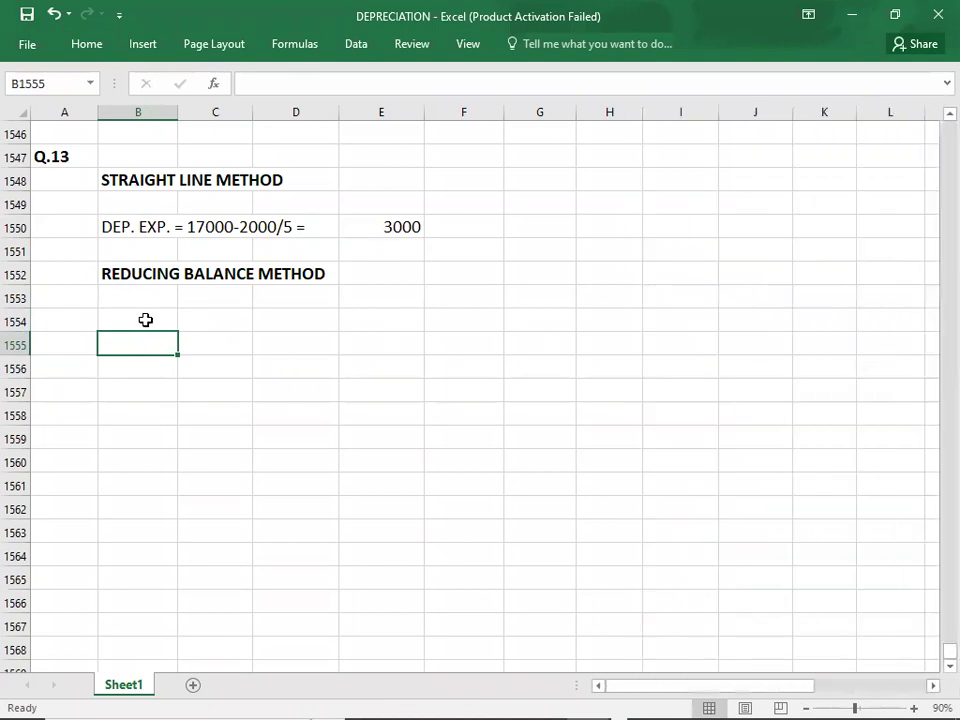
# Label B1554 Y-1 and enter the working DEP. EXP. = (17000-0)35% in C1554, checking the rate in the question 13 document
pyautogui.click(144, 319)
pyautogui.write('Y-1')
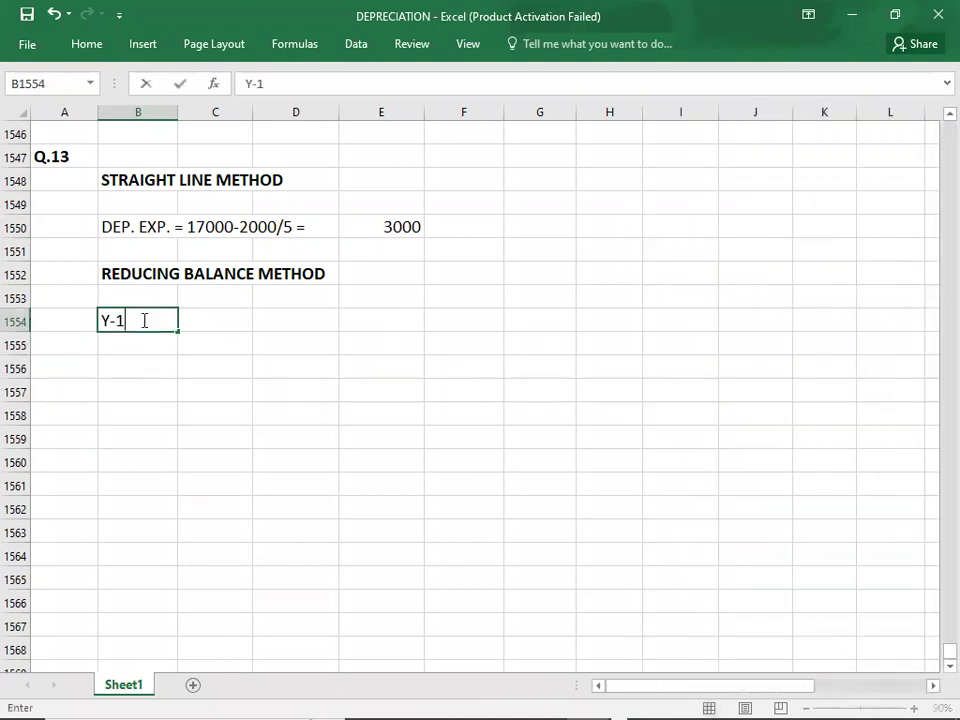
pyautogui.press('Tab')
pyautogui.write('DEP. EC')
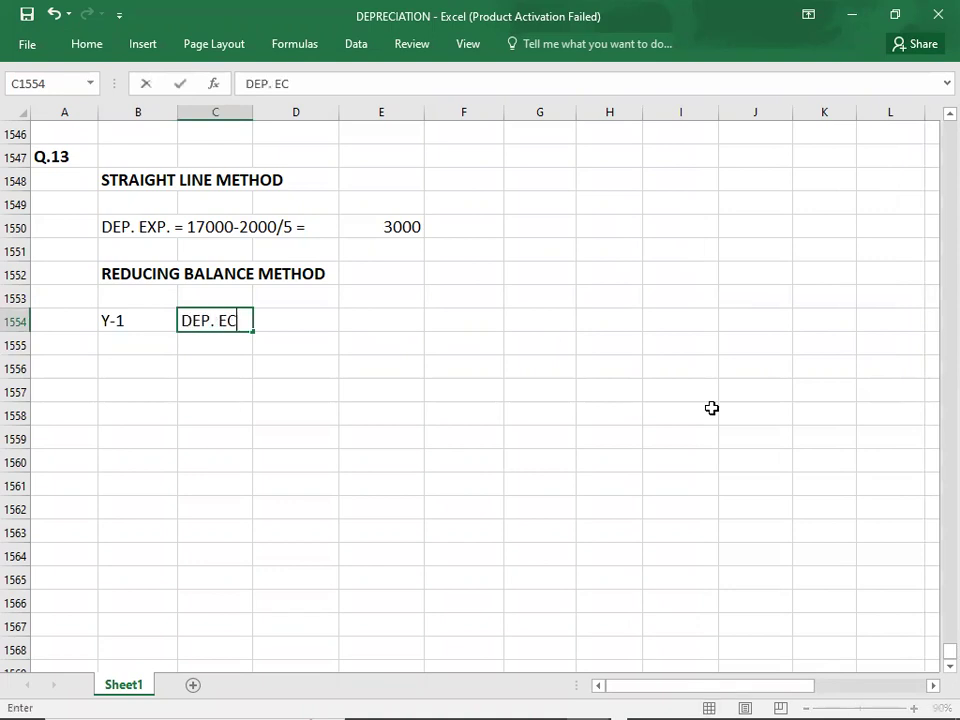
pyautogui.press('BackSpace')
pyautogui.write('XP. = (17')
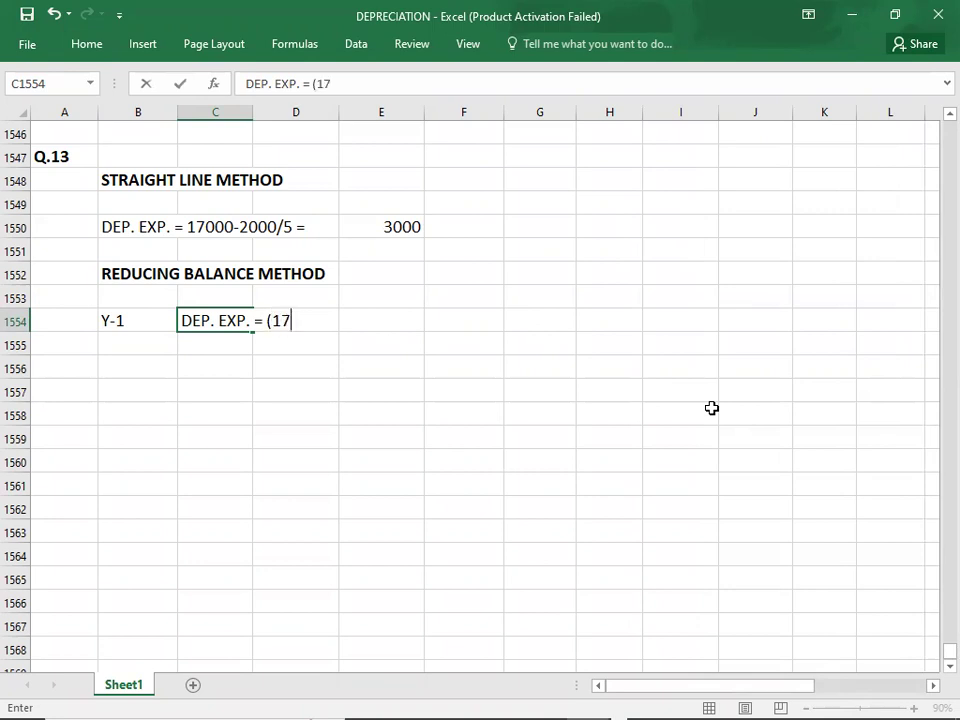
pyautogui.write('000-0')
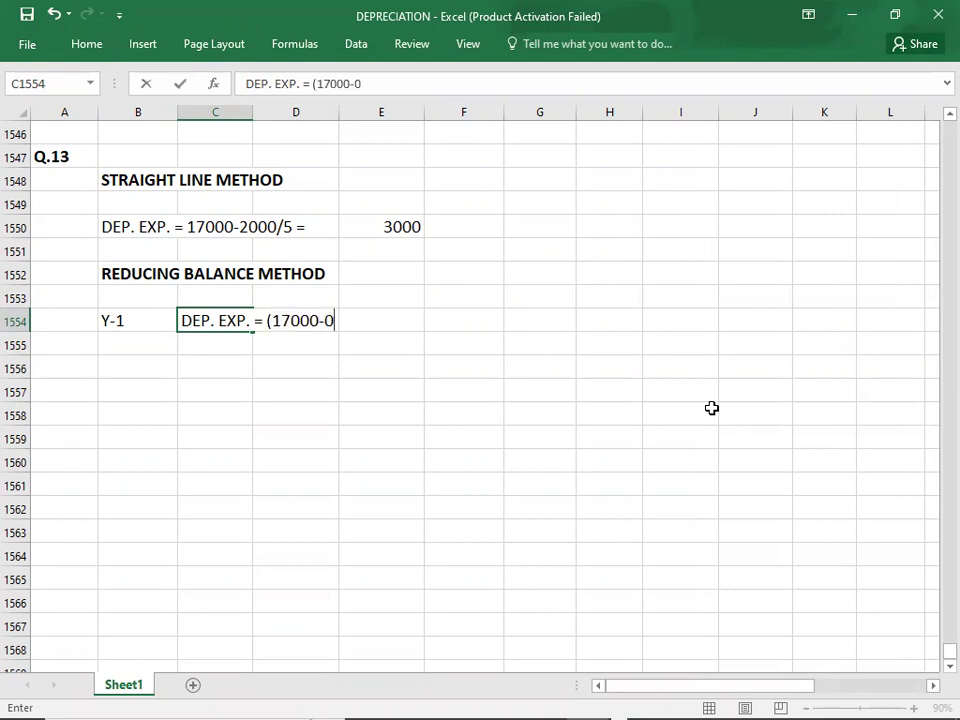
pyautogui.write(')')
pyautogui.hotkey('alt', 'Tab')
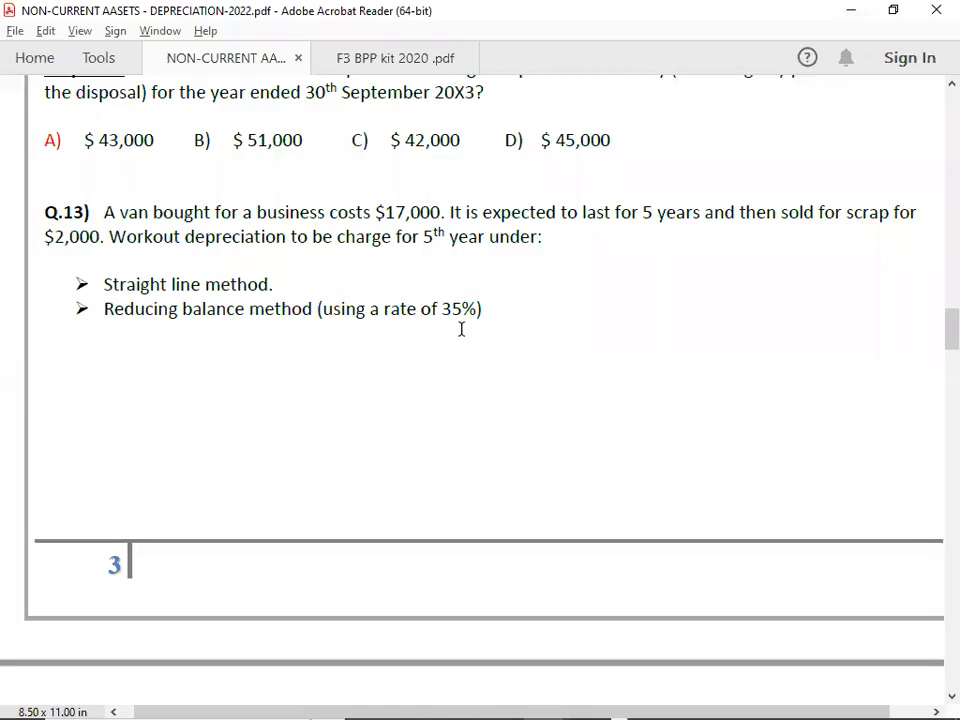
pyautogui.hotkey('alt', 'Tab')
pyautogui.write('2')
pyautogui.press('BackSpace')
pyautogui.write('35')
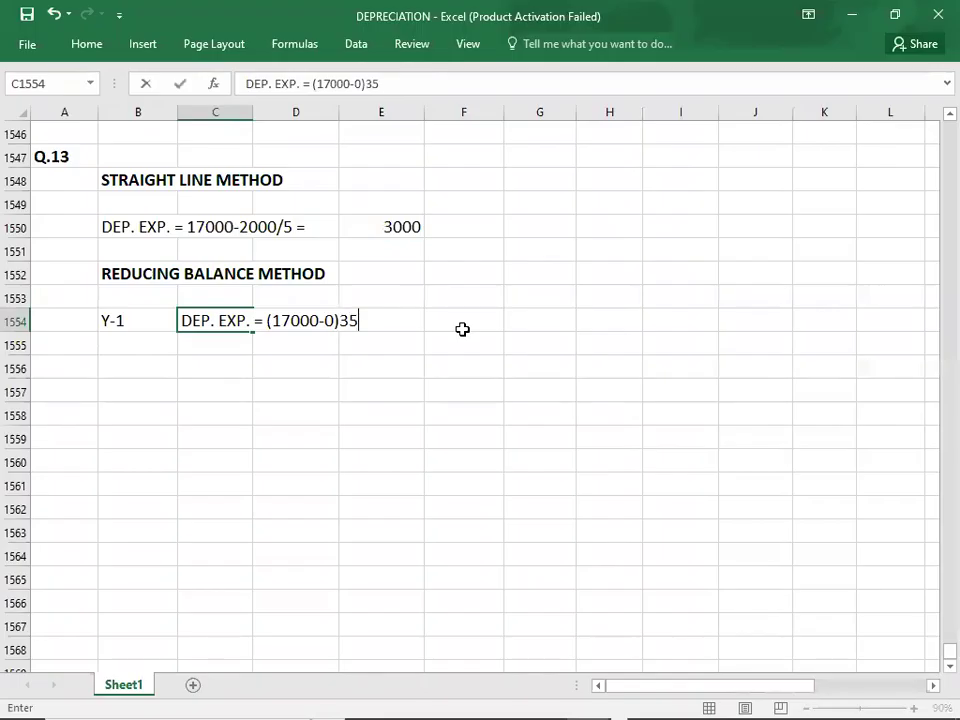
pyautogui.write('%')
# Enter 5950 in F1554 as the first-year reducing balance depreciation
pyautogui.press('Tab')
pyautogui.click(462, 329)
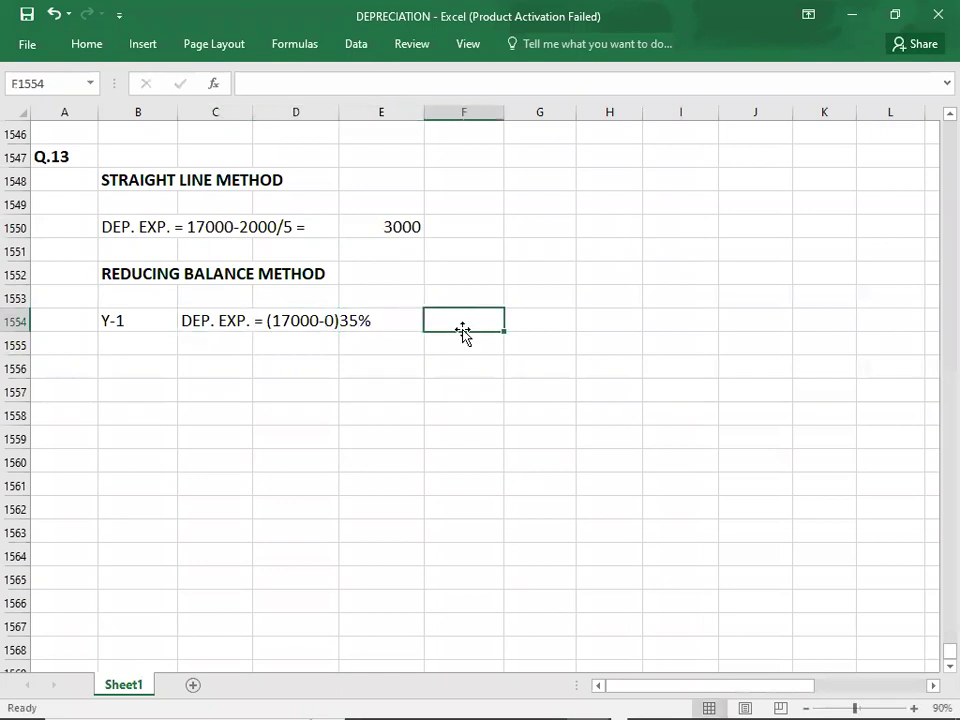
pyautogui.write('395')
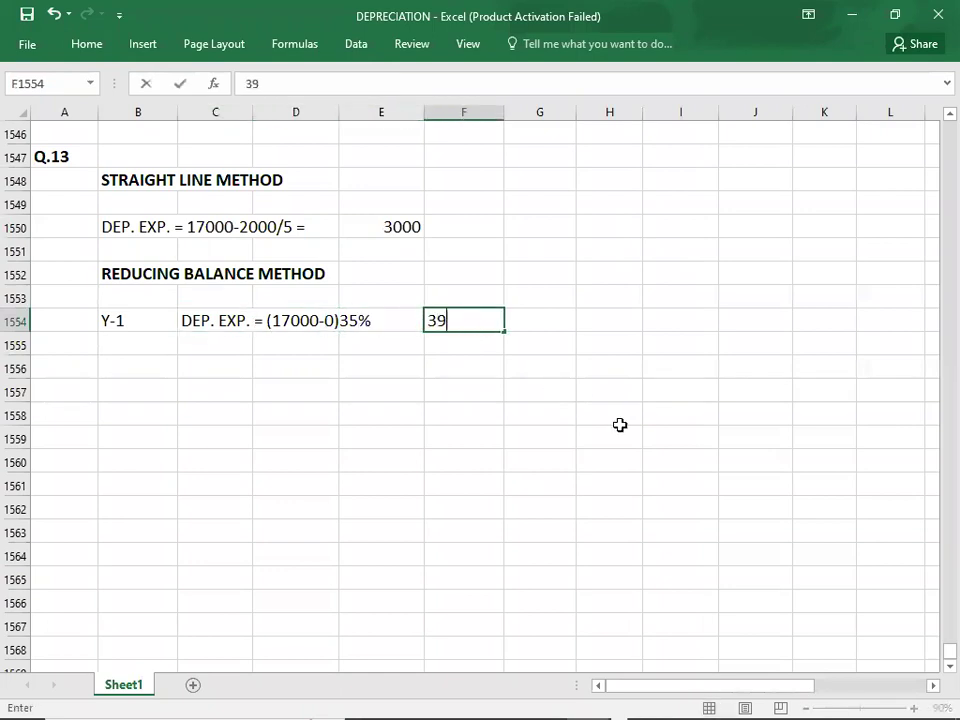
pyautogui.press('BackSpace')
pyautogui.press('BackSpace')
pyautogui.press('BackSpace')
pyautogui.write('5950')
pyautogui.press('Return')
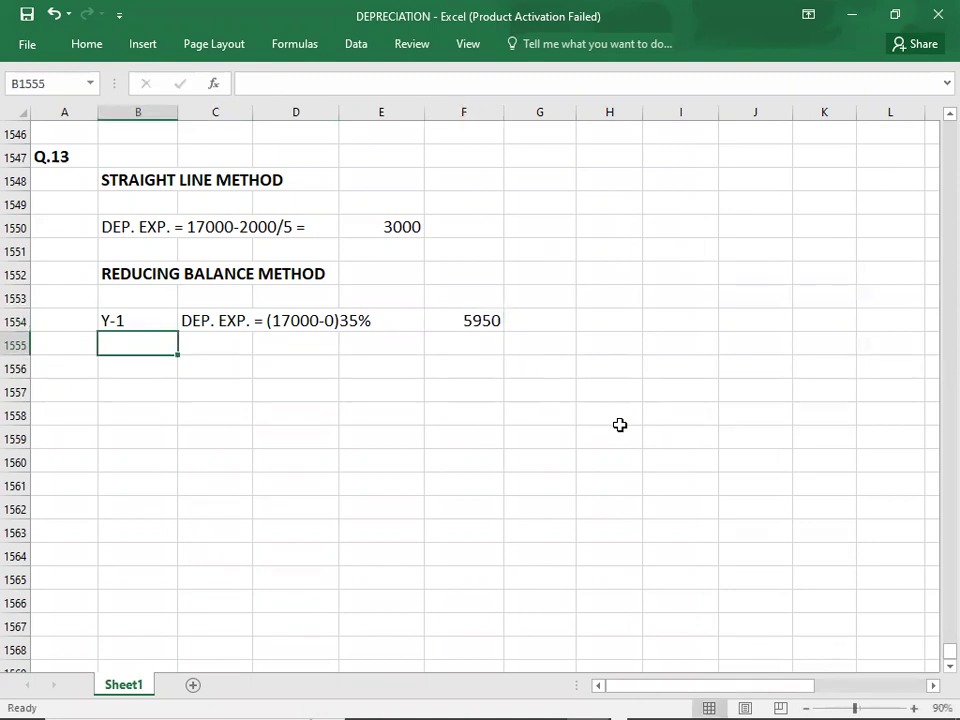
# Add an equals sign to the end of the first-year depreciation working in C1554
pyautogui.doubleClick(192, 318)
pyautogui.click(384, 322)
pyautogui.write('=')
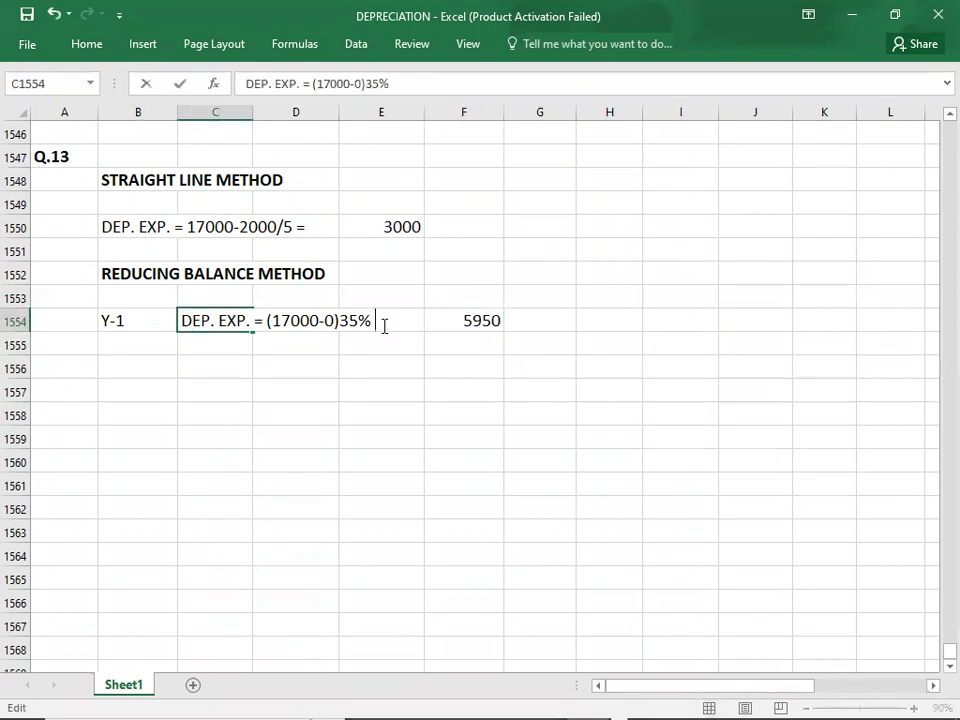
pyautogui.press('Return')
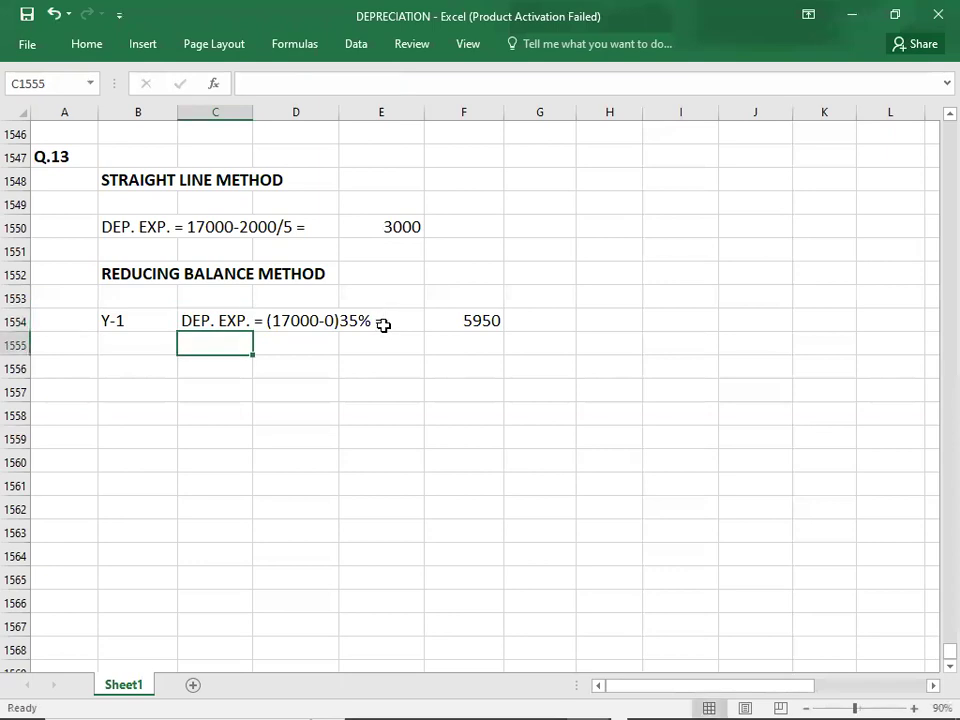
# Label B1555 Y-2 for the second year
pyautogui.click(121, 347)
pyautogui.write('Y-1')
pyautogui.press('BackSpace')
pyautogui.write('2')
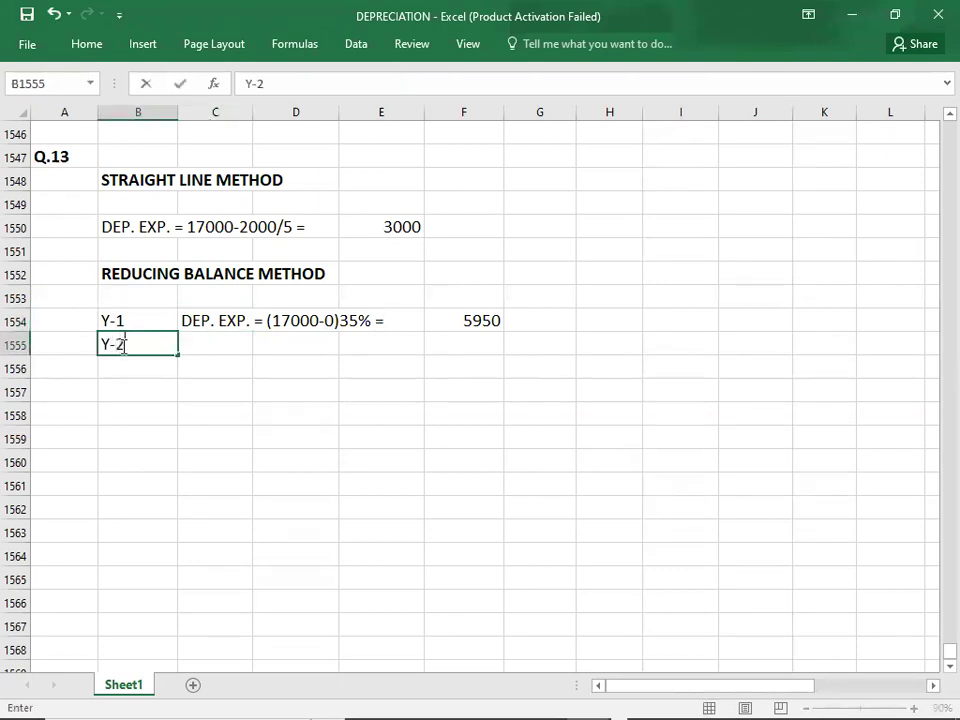
pyautogui.press('Tab')
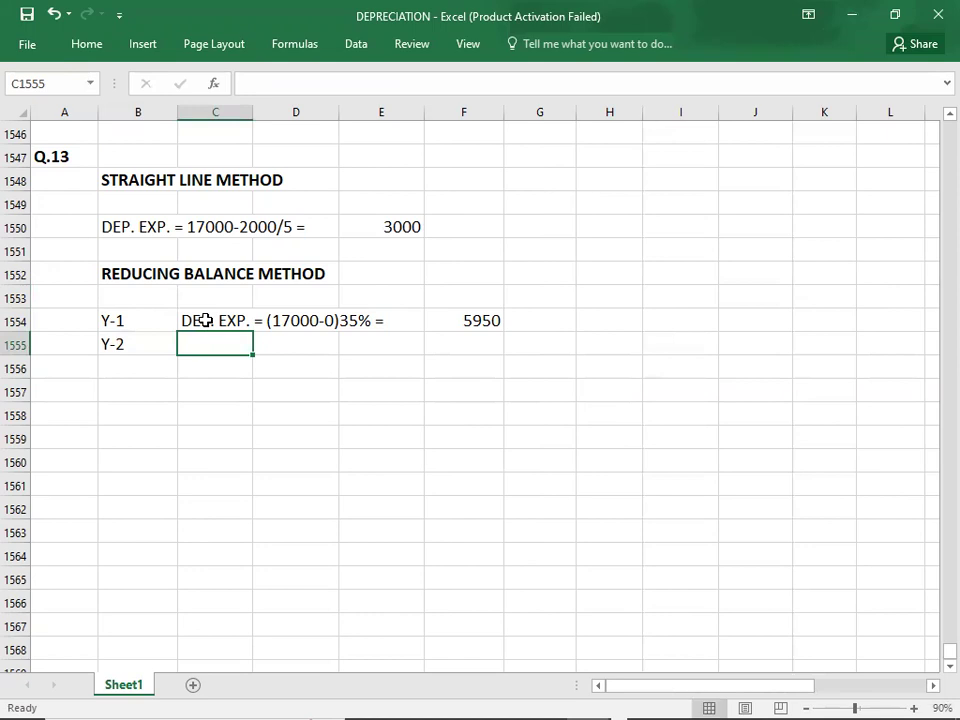
pyautogui.write('DEP')
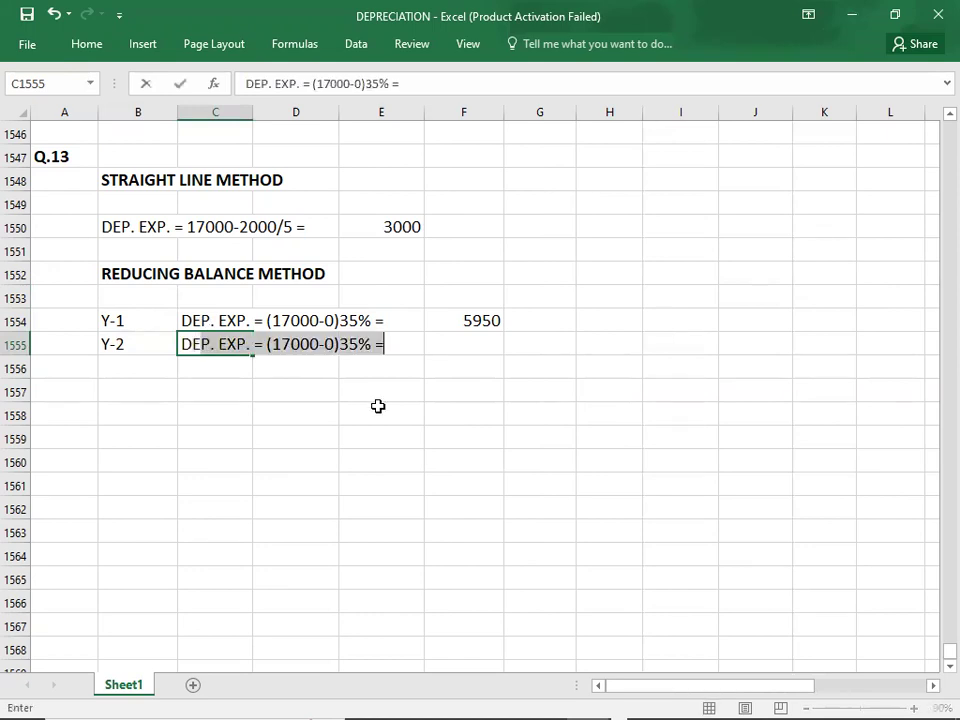
pyautogui.click(326, 344)
pyautogui.press('Delete')
pyautogui.write('5950')
# Enter 3867 in F1555 as the second-year depreciation
pyautogui.press('Tab')
pyautogui.press('Tab')
pyautogui.press('Tab')
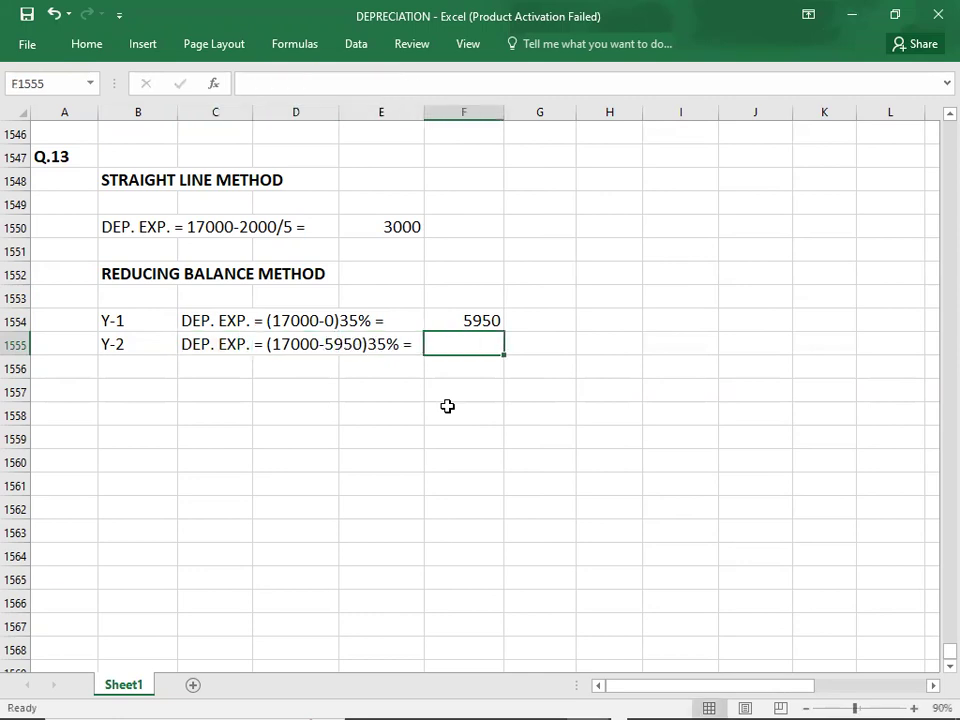
pyautogui.write('3867')
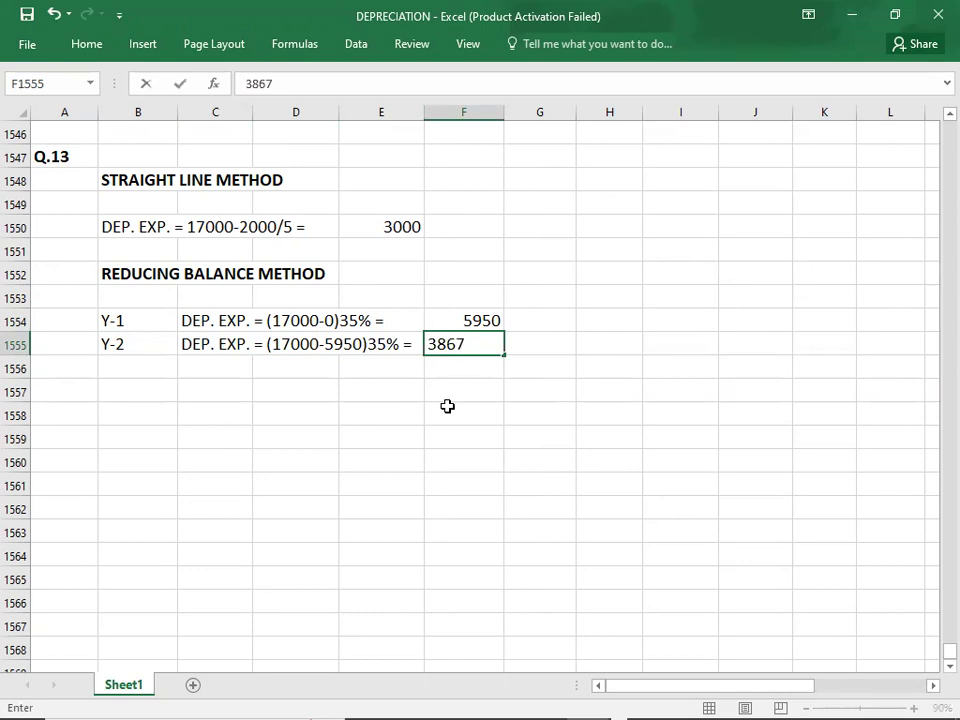
pyautogui.press('Return')
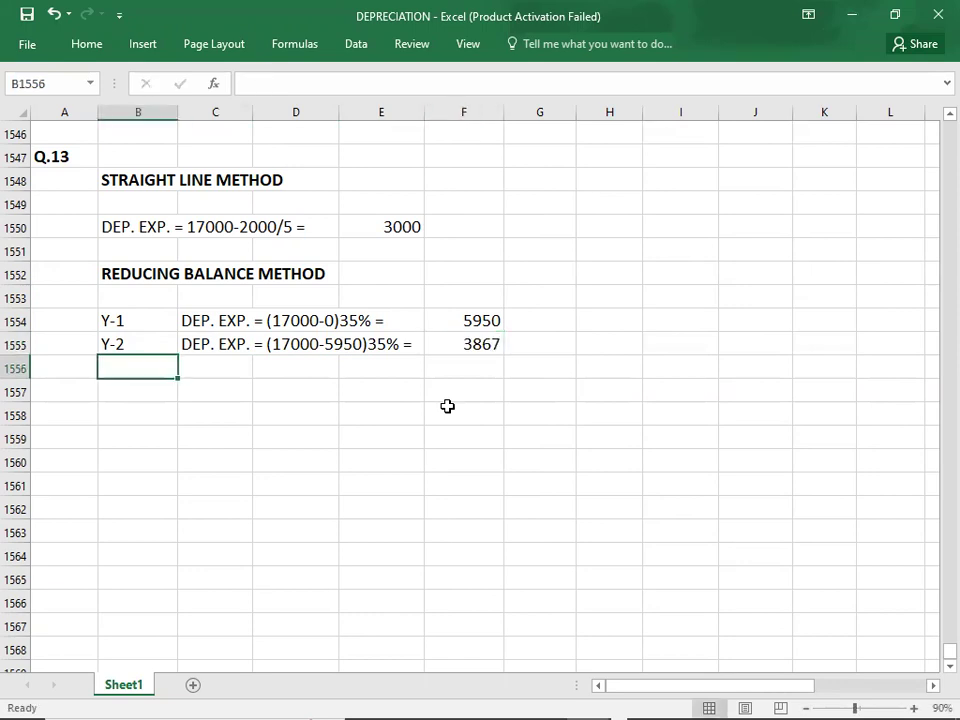
# Label B1556 Y-3 for the third year and begin its working in C1556 with DEP
pyautogui.write('Y-3')
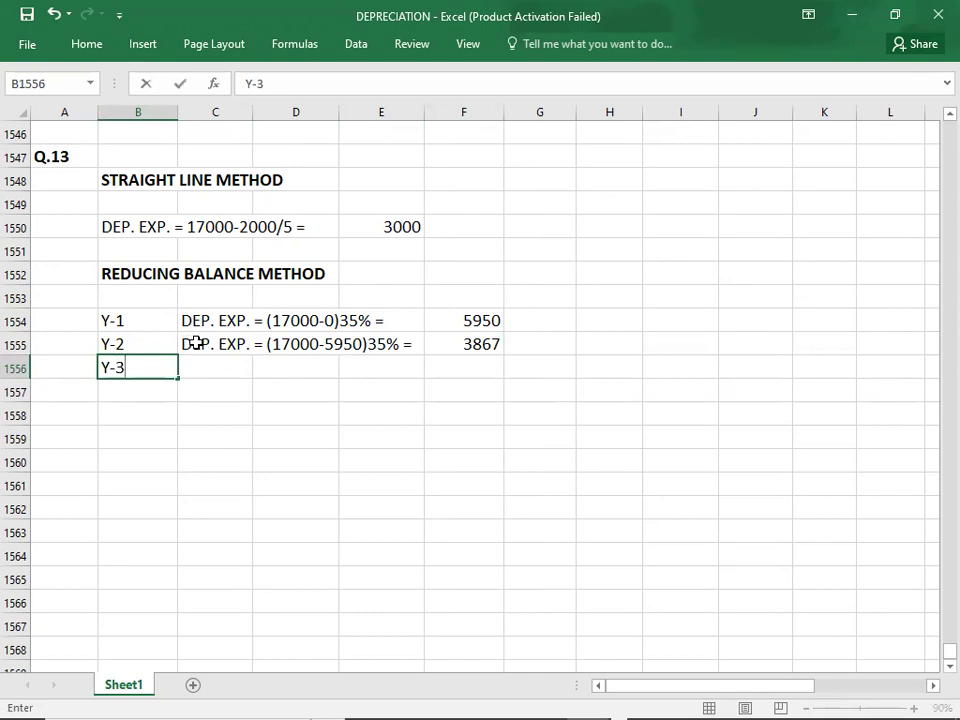
pyautogui.click(221, 365)
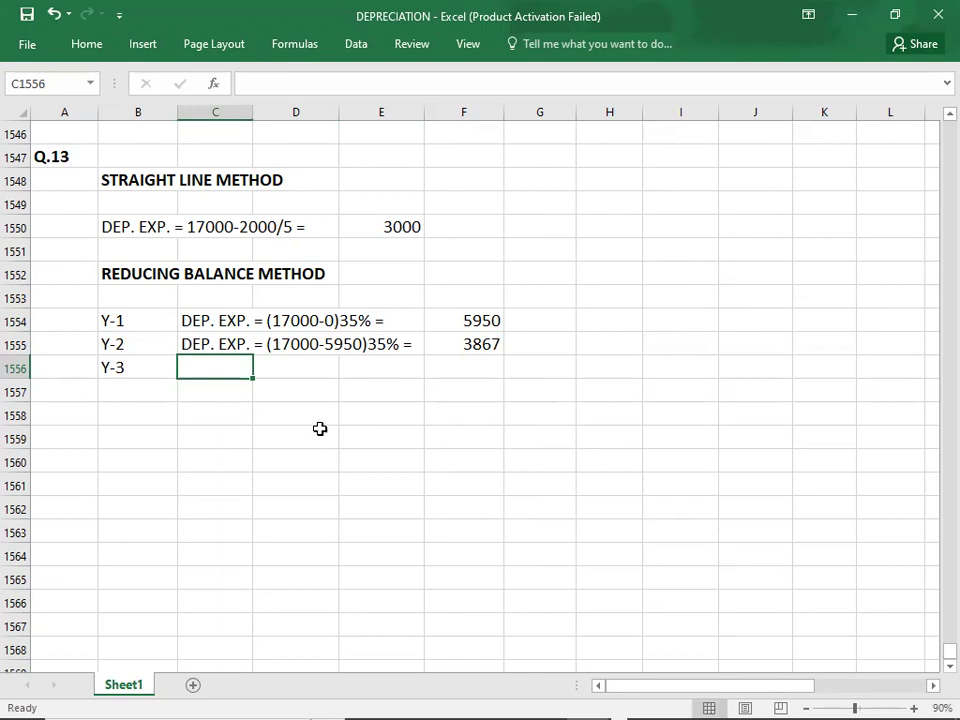
pyautogui.write('DEP.E')
pyautogui.press('BackSpace')
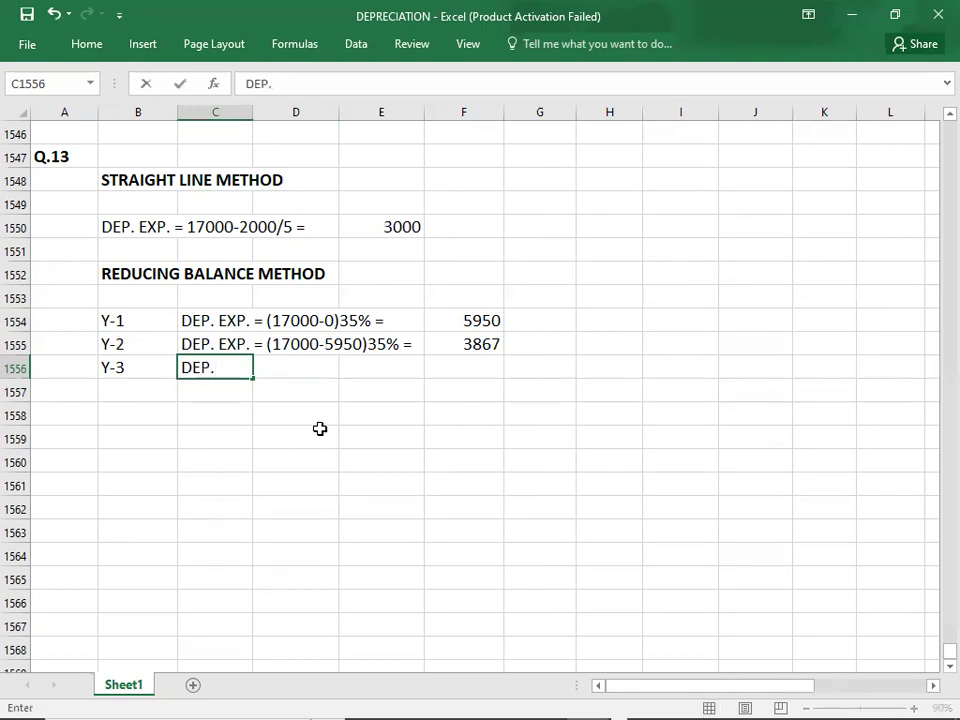
# Correct the second-year depreciation in F1555 to 3868
pyautogui.doubleClick(220, 344)
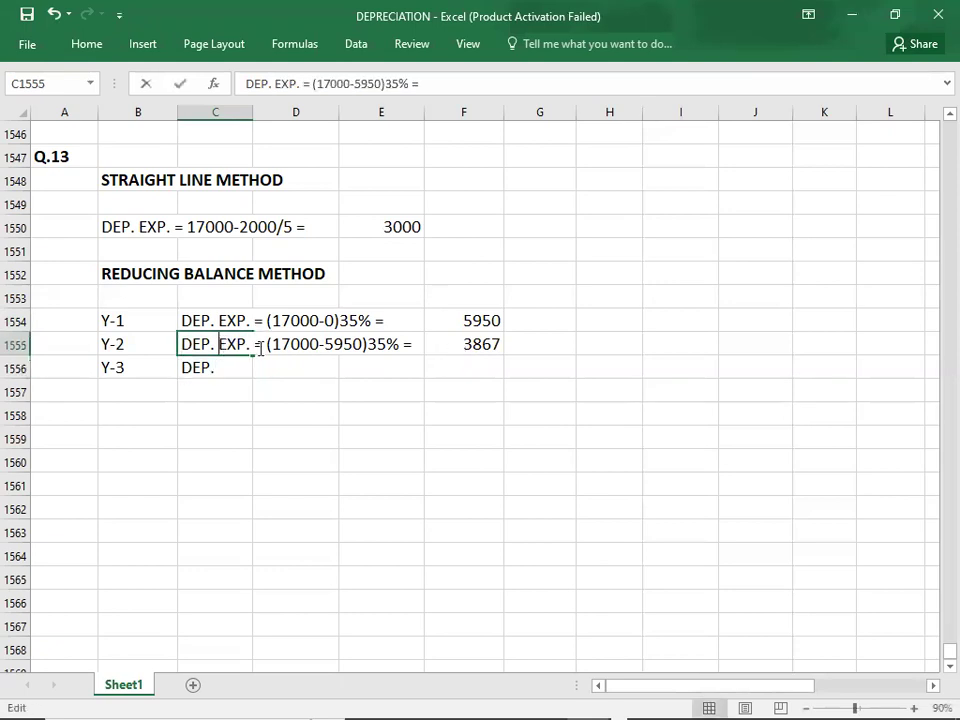
pyautogui.doubleClick(493, 344)
pyautogui.press('BackSpace')
pyautogui.write('8')
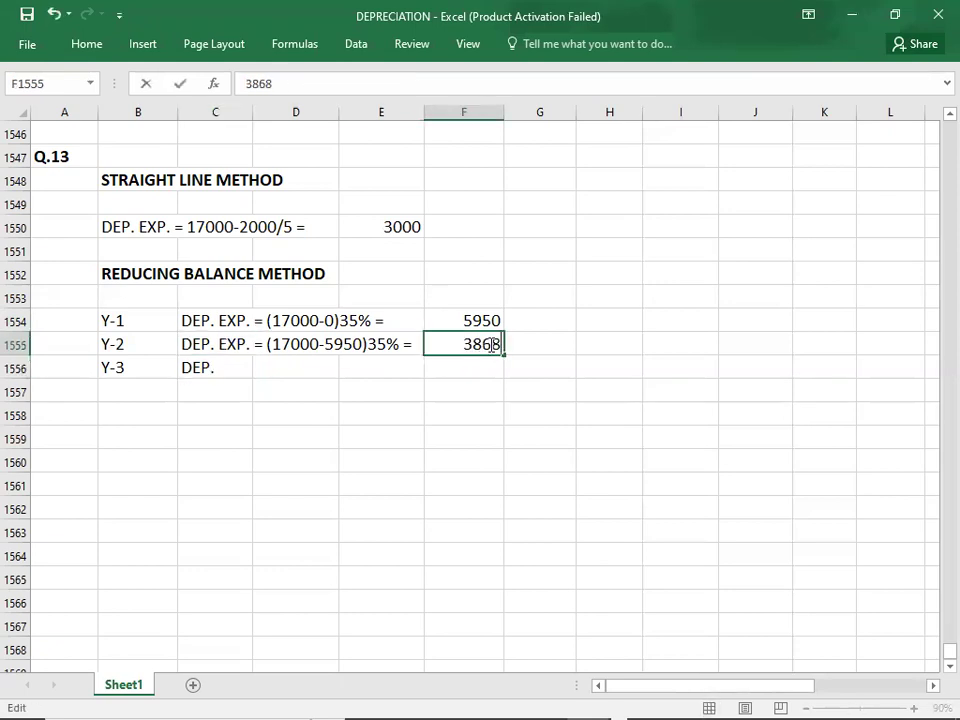
pyautogui.press('Return')
pyautogui.doubleClick(222, 366)
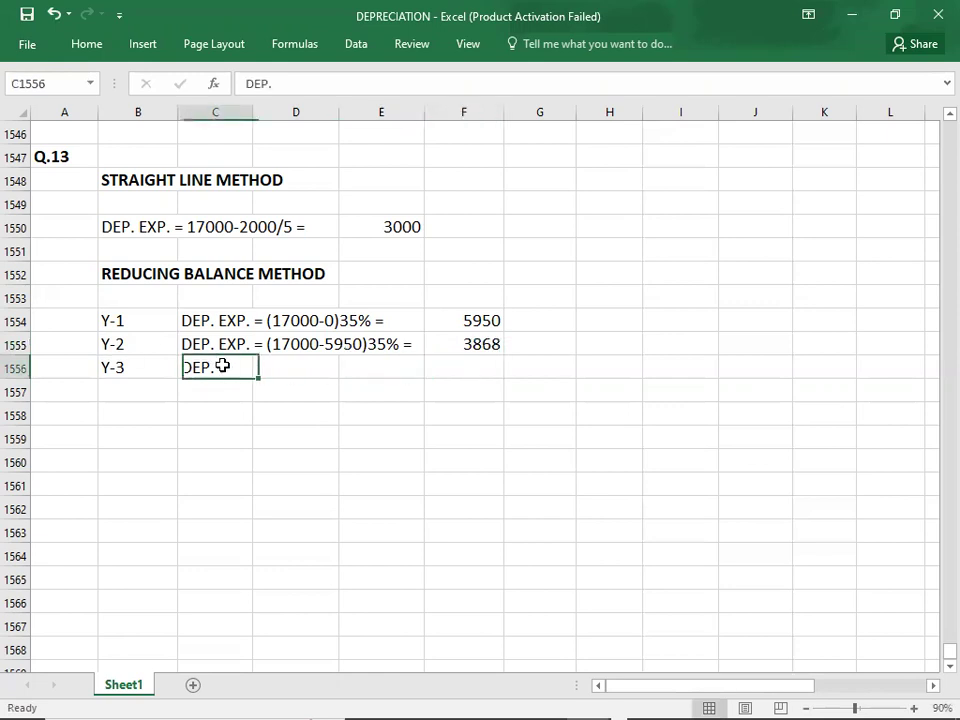
pyautogui.write('DEP. EX')
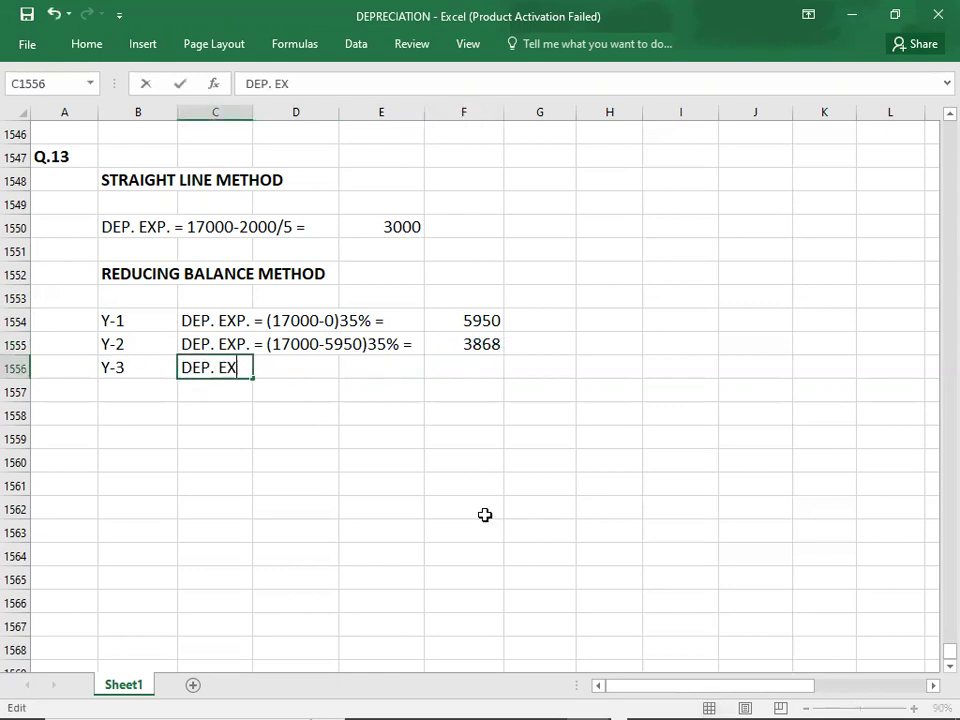
pyautogui.write('P. = (17000-')
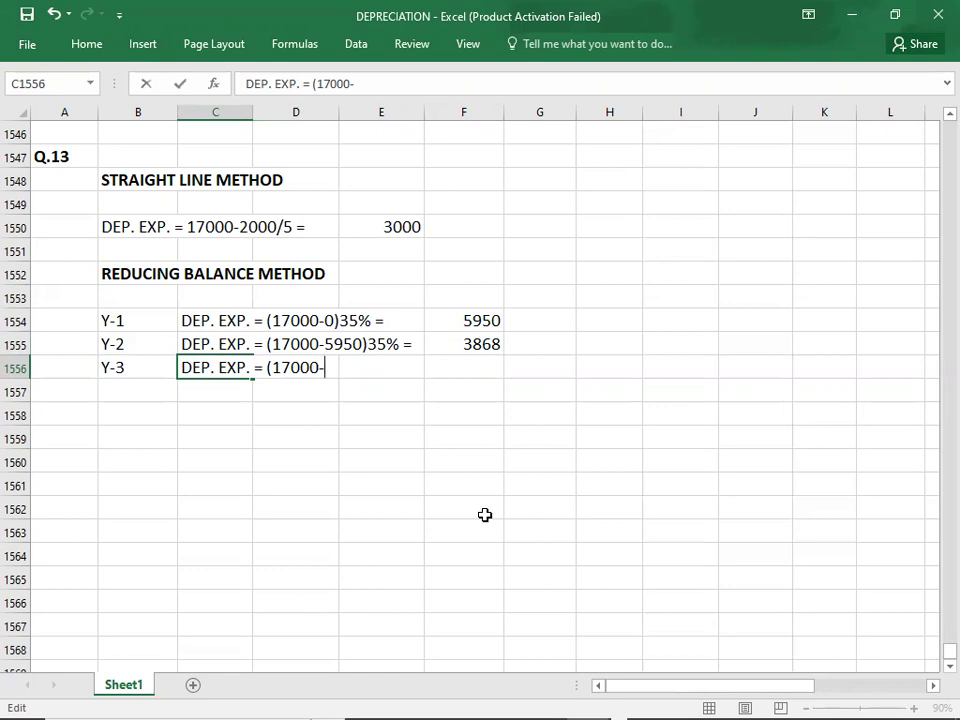
pyautogui.write('9')
pyautogui.write('818')
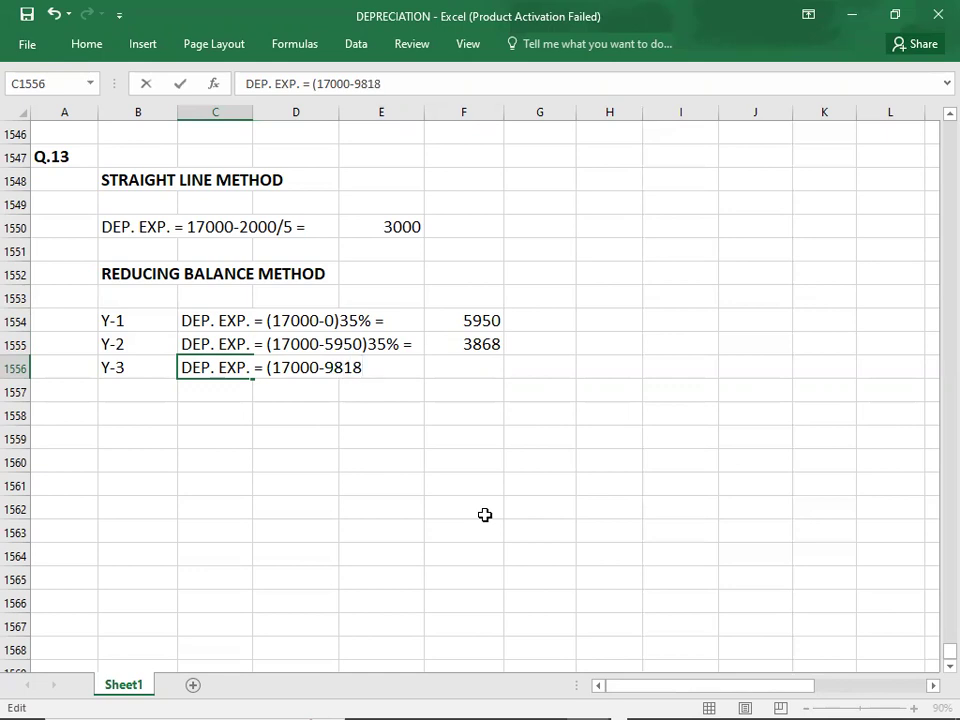
pyautogui.write(')35% =')
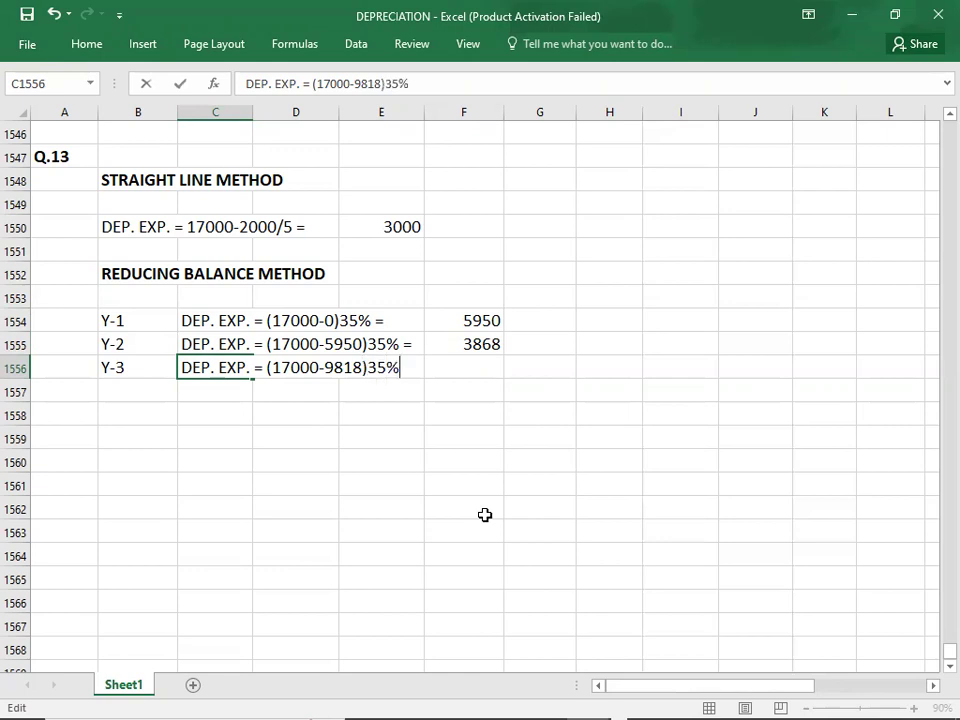
# Enter 2514 in F1556 as the third-year depreciation
pyautogui.press('Tab')
pyautogui.press('Tab')
pyautogui.press('Tab')
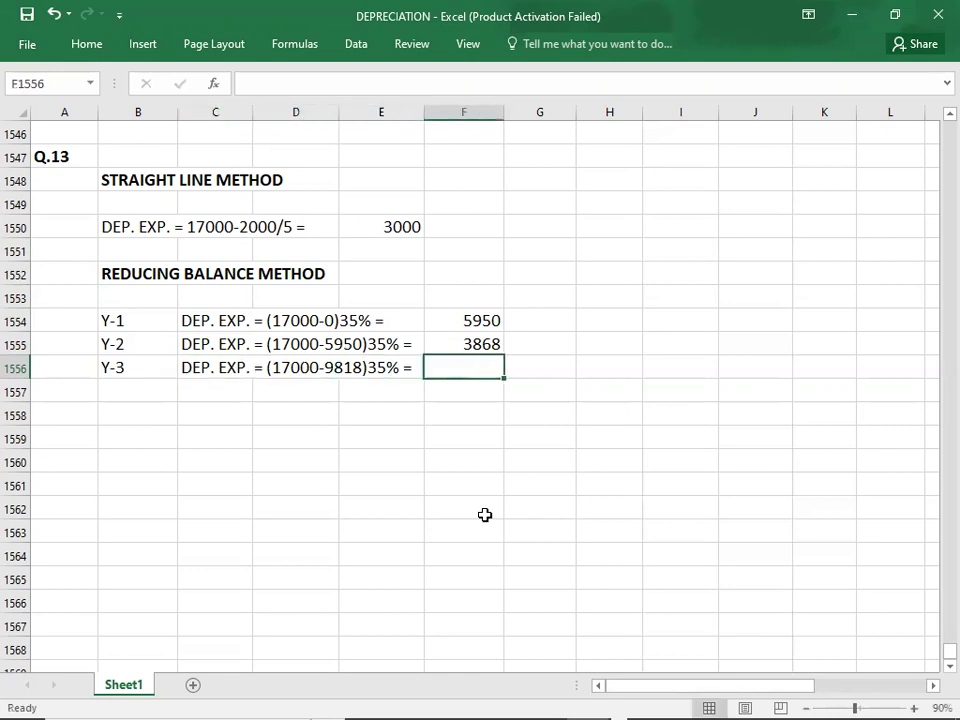
pyautogui.write('251')
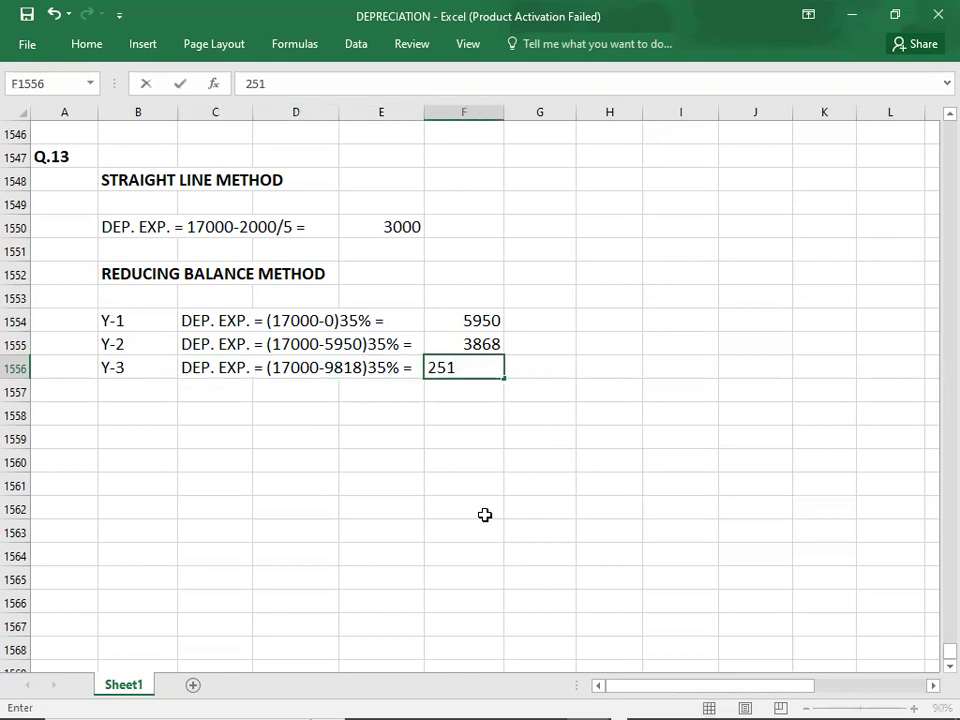
pyautogui.write('4')
pyautogui.press('Return')
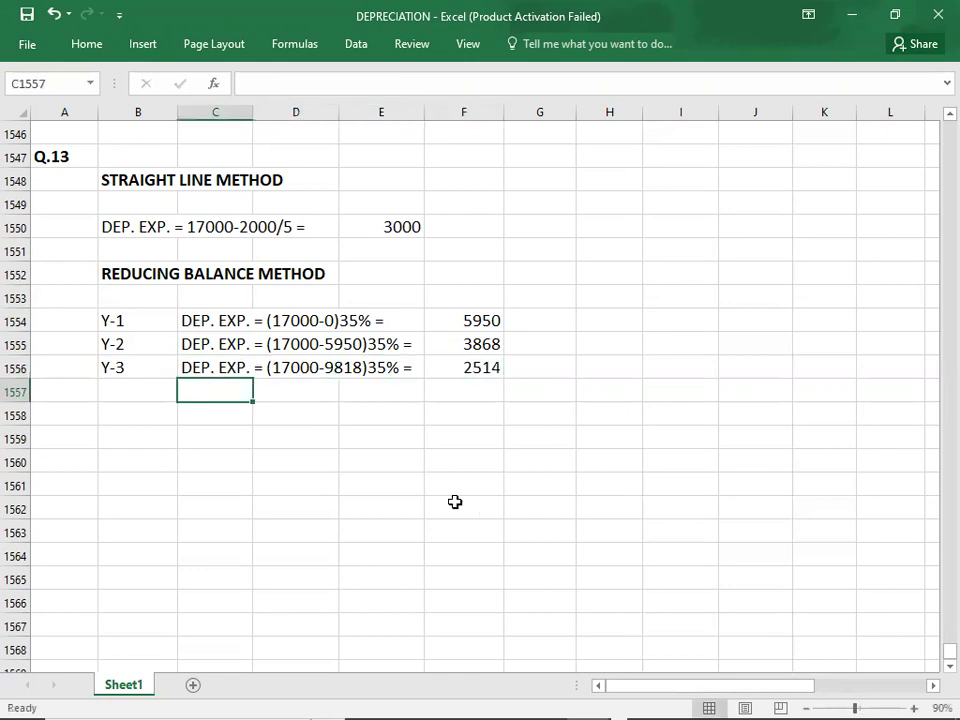
pyautogui.click(114, 398)
pyautogui.write('Y-4')
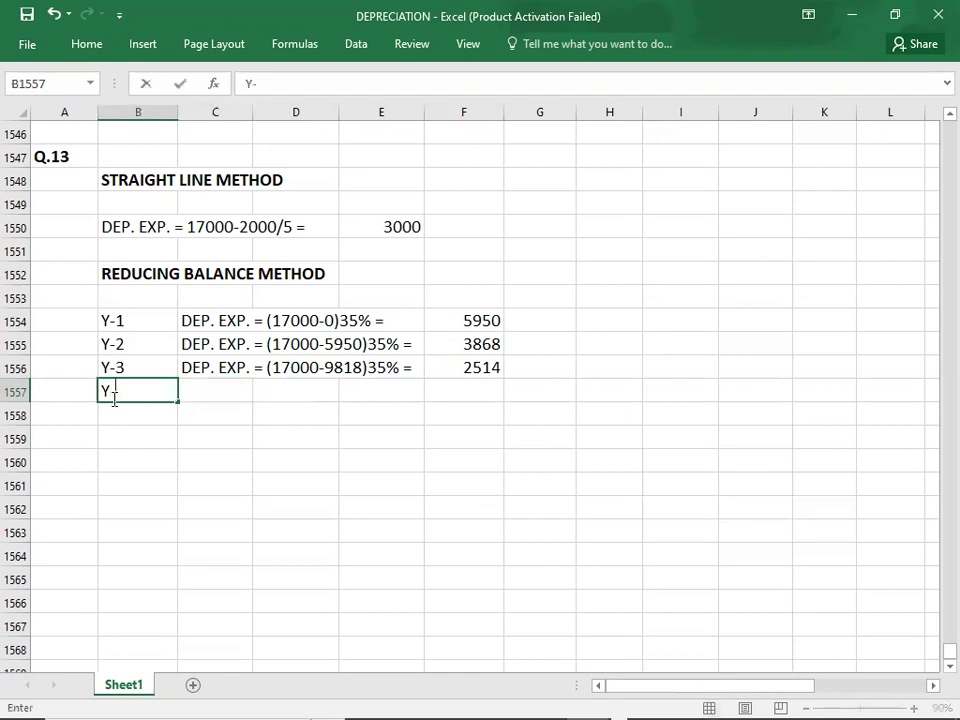
pyautogui.press('Tab')
pyautogui.write('DEP.')
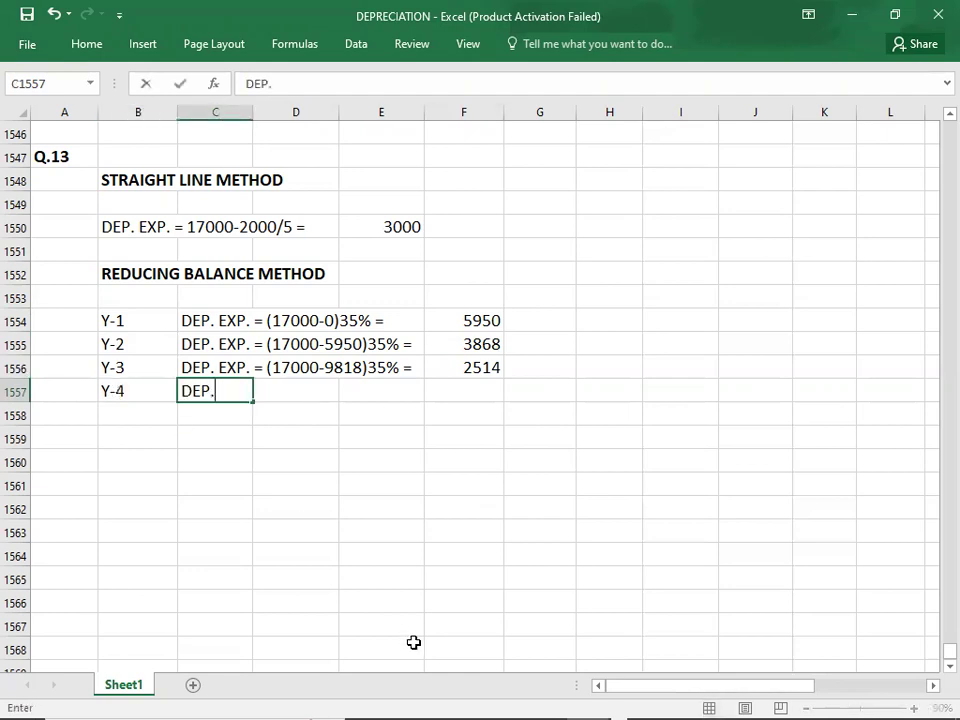
pyautogui.write(' EXP. - (17')
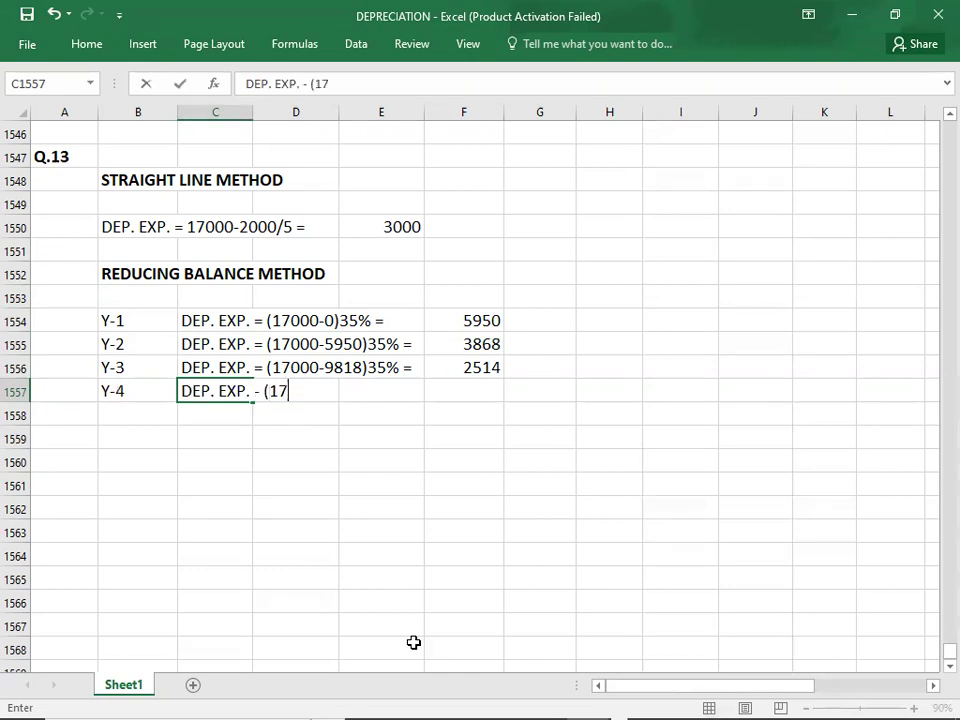
pyautogui.write('000-12332')
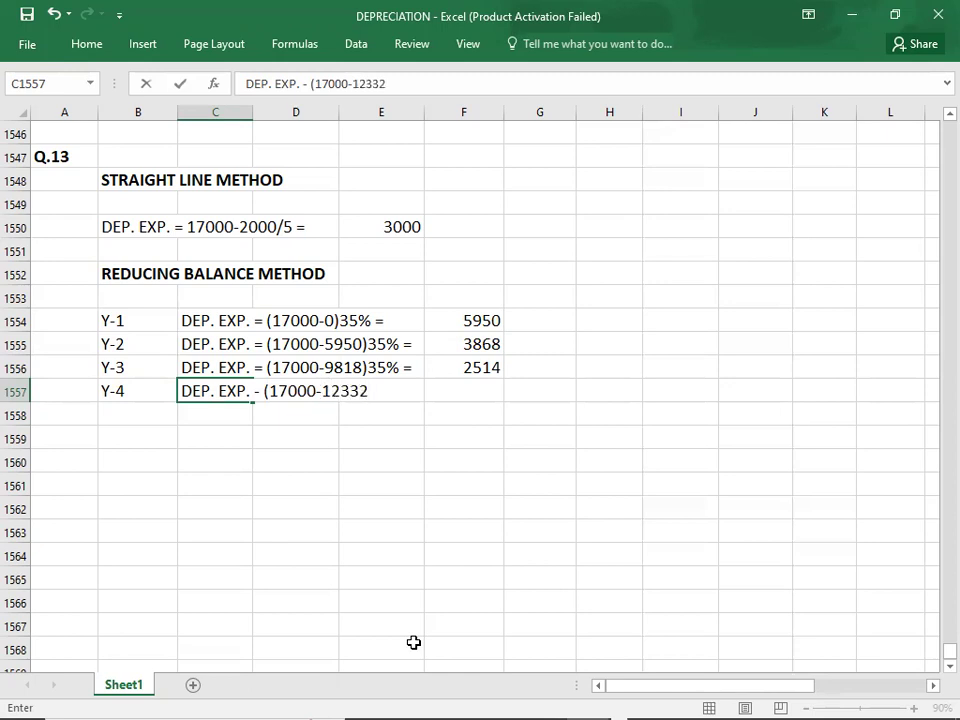
pyautogui.write(')')
pyautogui.press('BackSpace')
pyautogui.write('35% =')
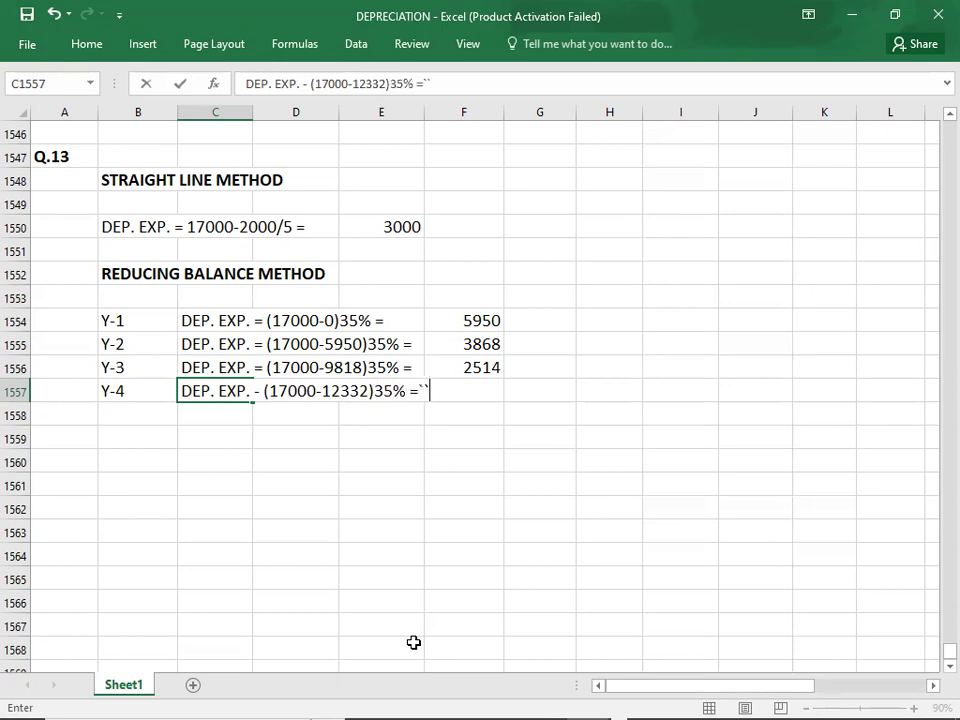
pyautogui.press('Tab')
pyautogui.write('1633')
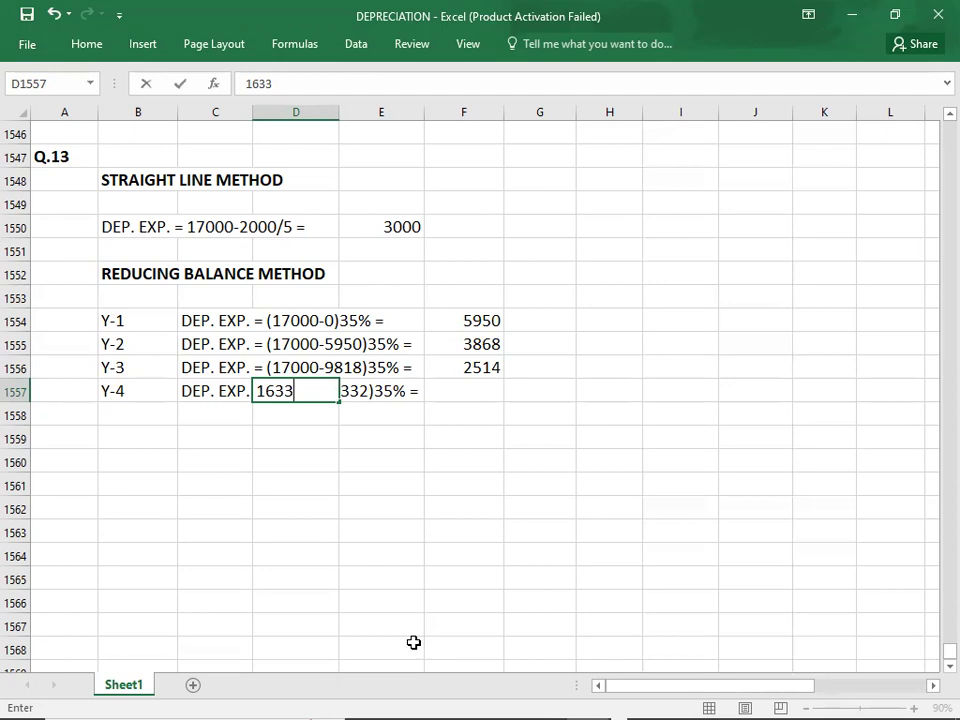
pyautogui.hotkey('ctrl', 'z')
pyautogui.hotkey('ctrl', 'y')
pyautogui.hotkey('ctrl', 'z')
pyautogui.press('Return')
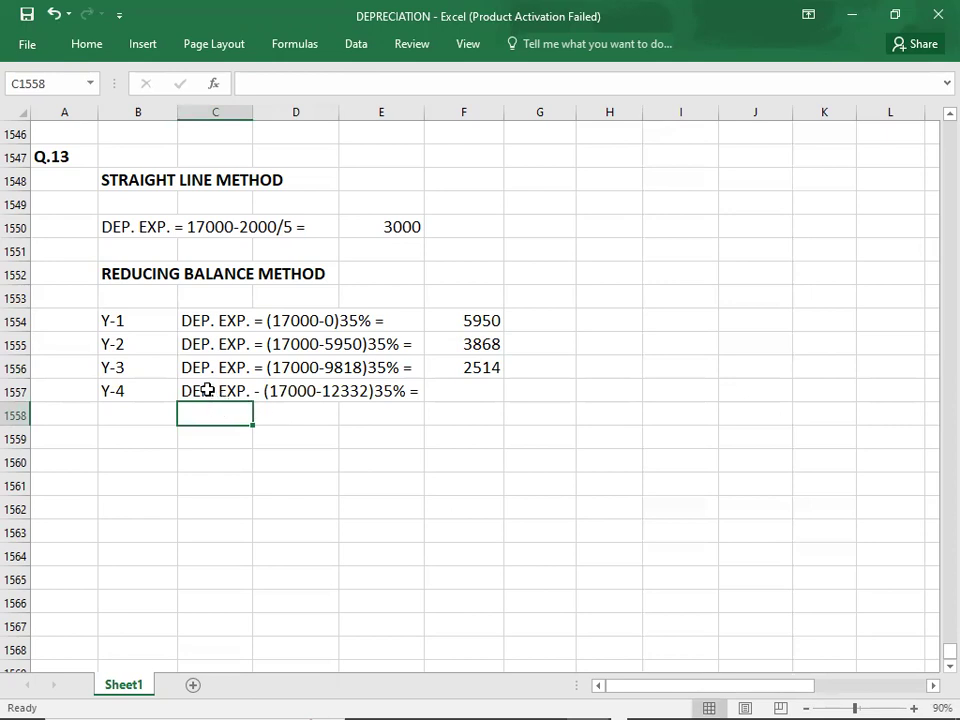
# Replace the dash after DEP. EXP. in C1557 with an equals sign and enter 1634 in F1557 as the fourth-year depreciation
pyautogui.doubleClick(257, 391)
pyautogui.press('BackSpace')
pyautogui.press('BackSpace')
pyautogui.write('=')
pyautogui.click(458, 391)
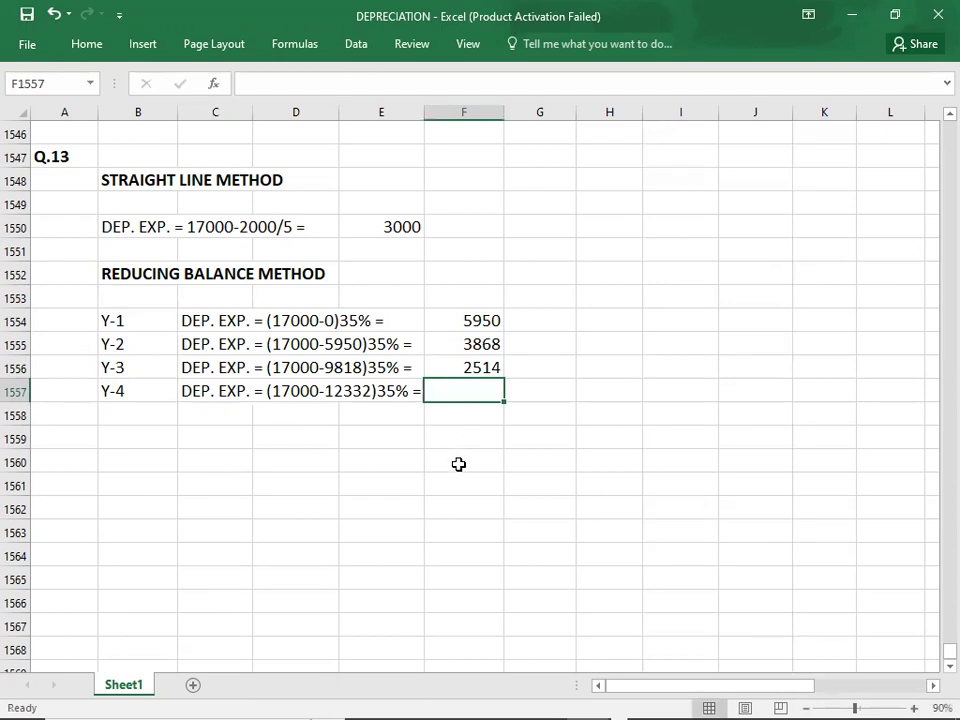
pyautogui.write('16')
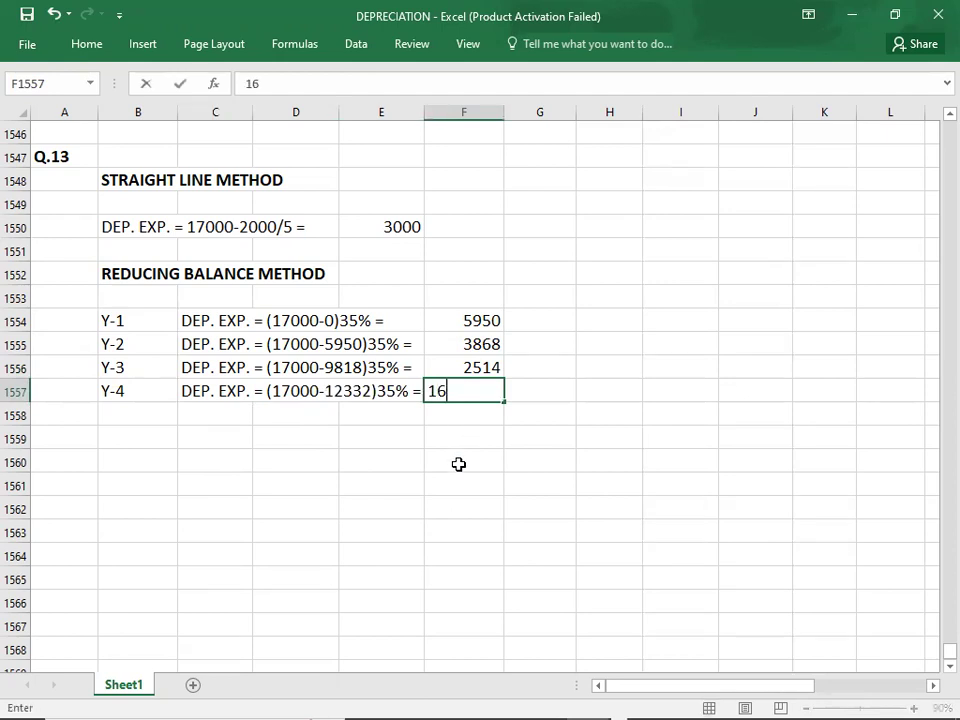
pyautogui.write('34')
pyautogui.press('Return')
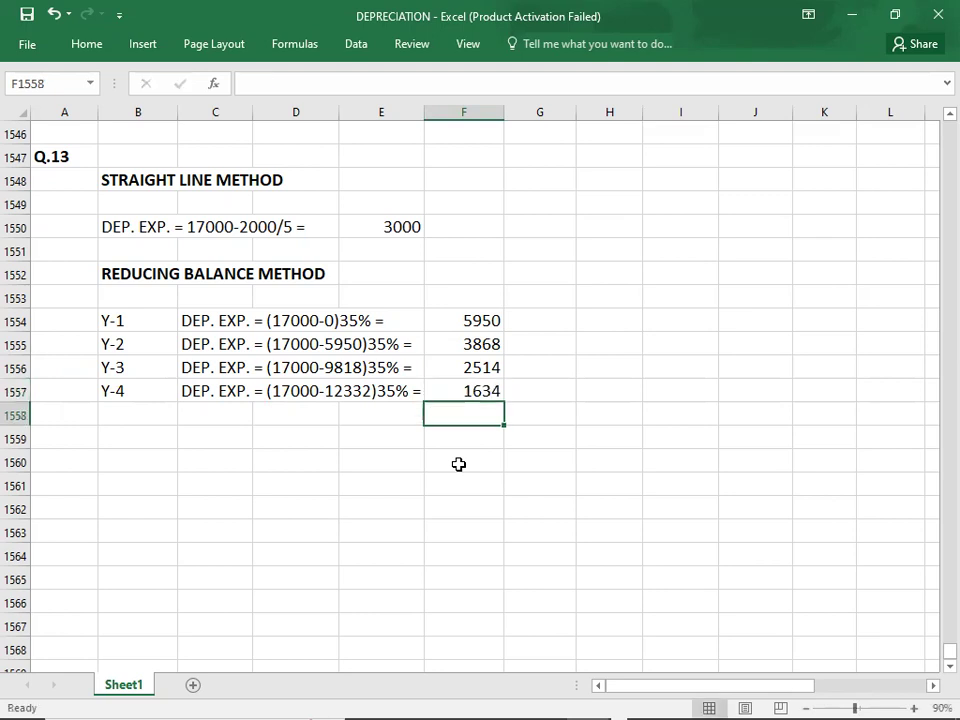
pyautogui.click(135, 414)
pyautogui.write('Y-5')
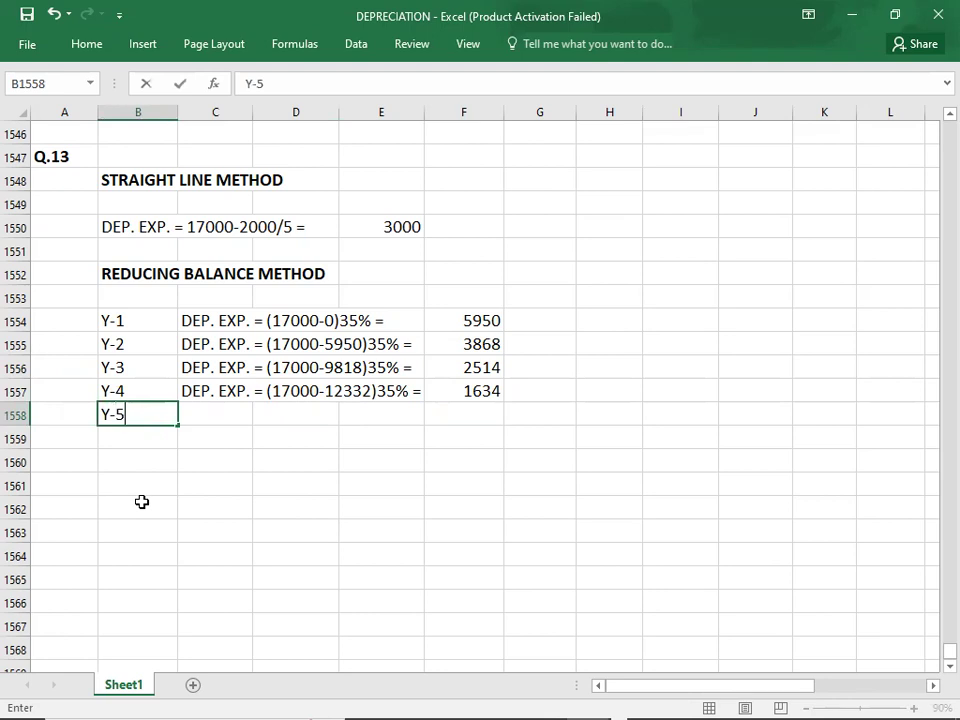
pyautogui.press('Tab')
pyautogui.write('D')
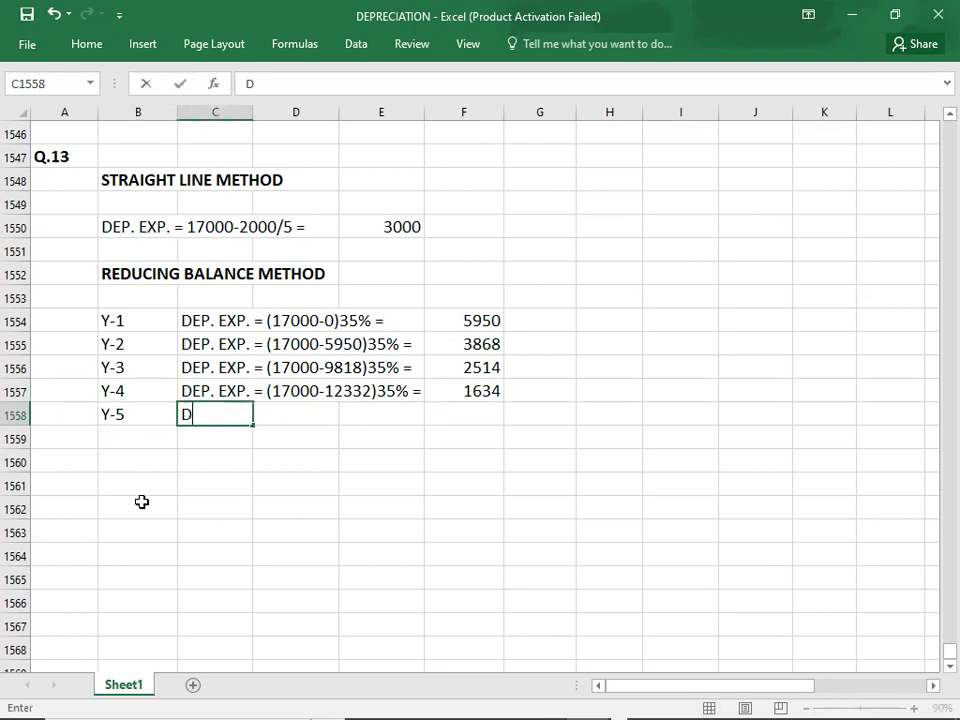
pyautogui.write('EP EXP.')
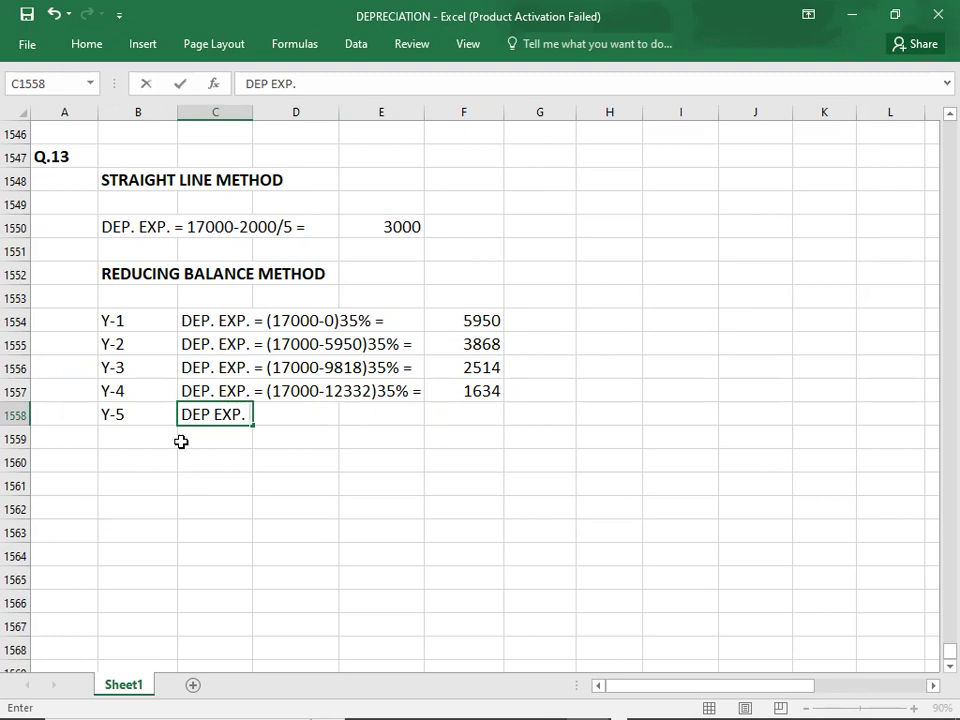
pyautogui.click(214, 414)
pyautogui.write('.')
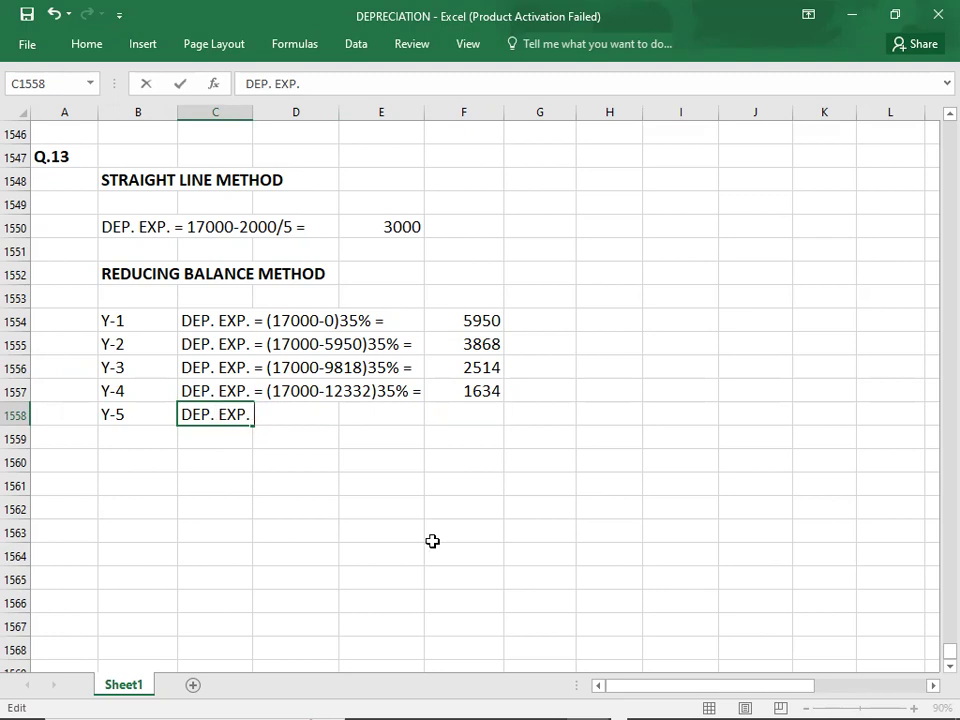
pyautogui.write('= (17000-139')
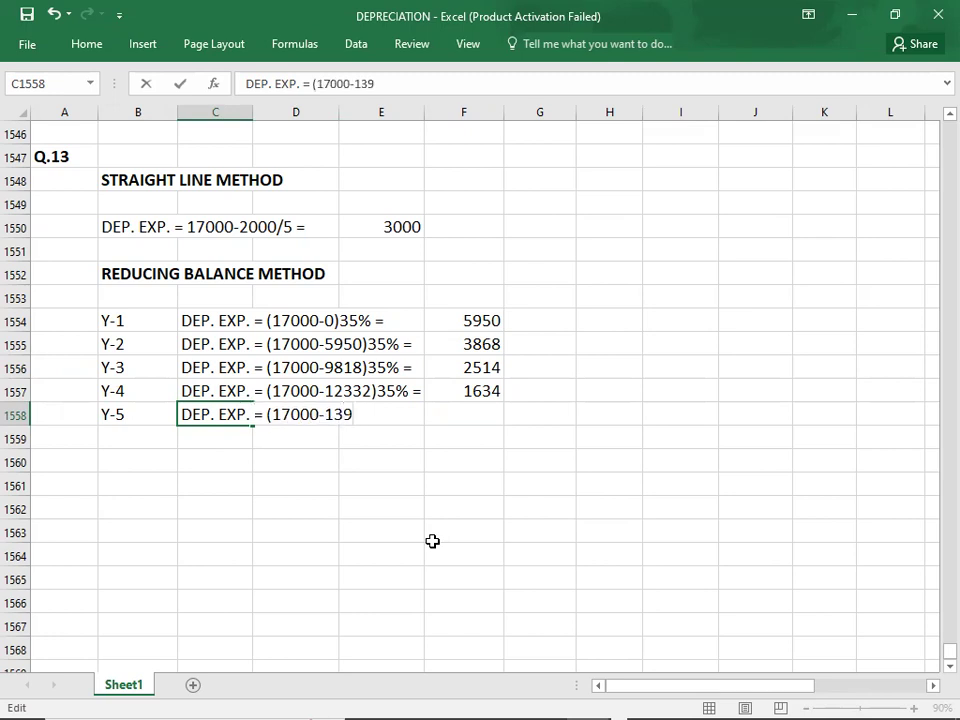
pyautogui.write('66)35')
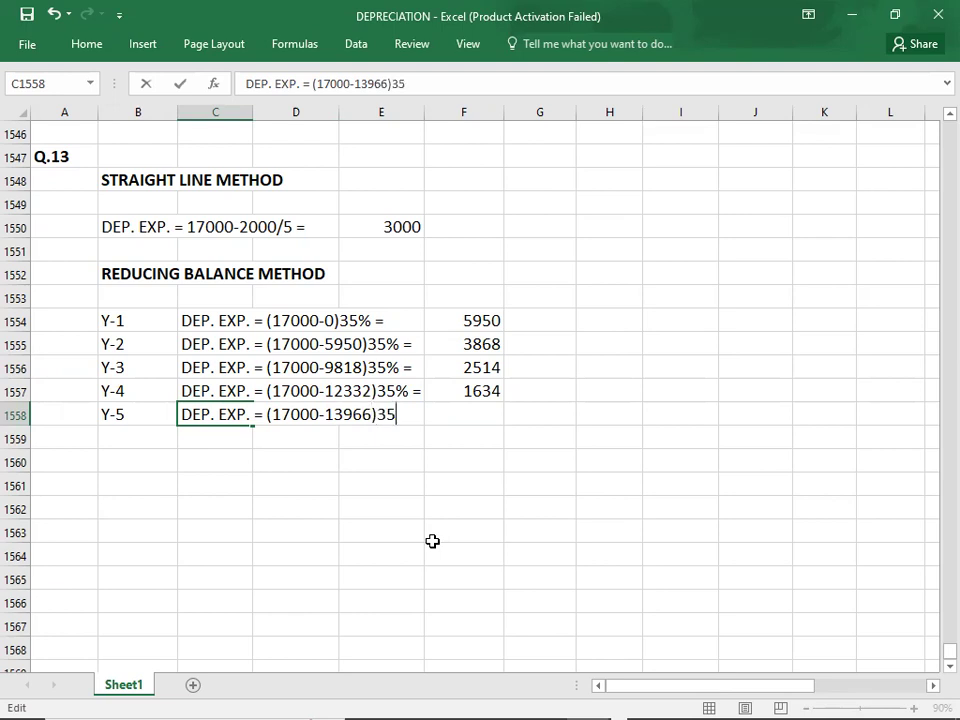
pyautogui.write('% =`')
pyautogui.press('BackSpace')
# Enter 1062 in F1558 as the fifth-year reducing balance depreciation
pyautogui.press('Tab')
pyautogui.press('Tab')
pyautogui.press('Tab')
pyautogui.write('1062')
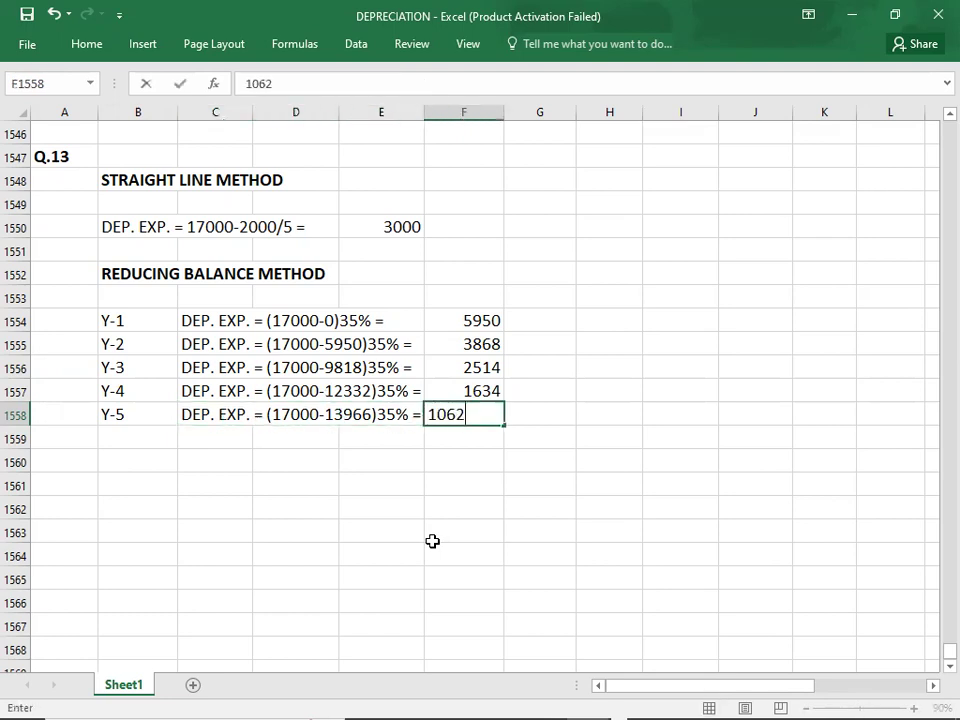
pyautogui.press('Return')
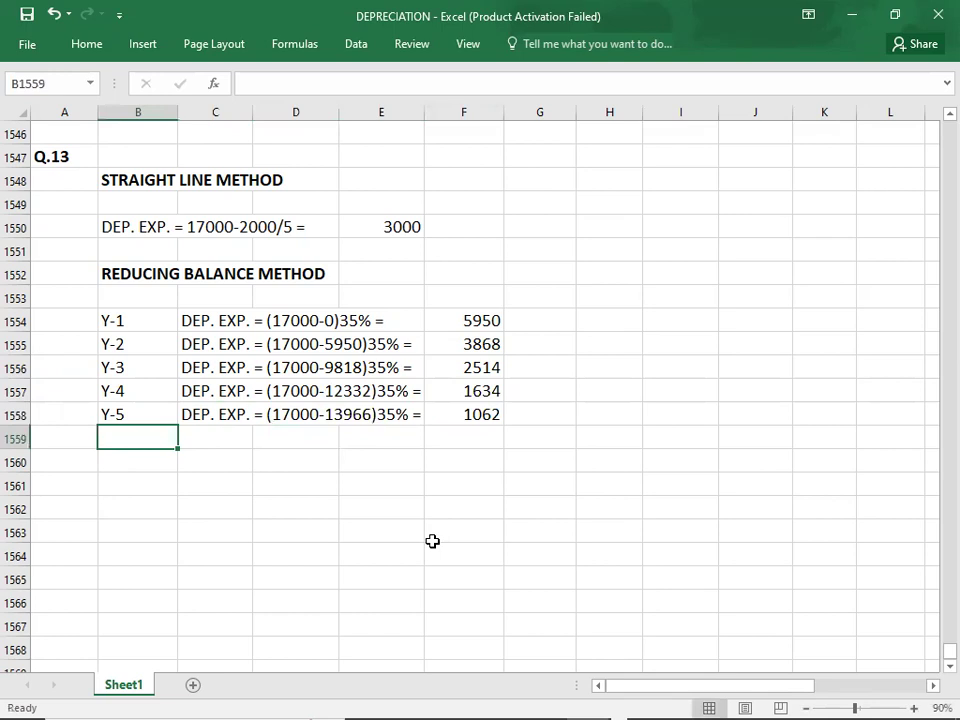
# Enter the straight line total working 3000*5 = 15000 in H1550, beside the annual depreciation
pyautogui.click(462, 414)
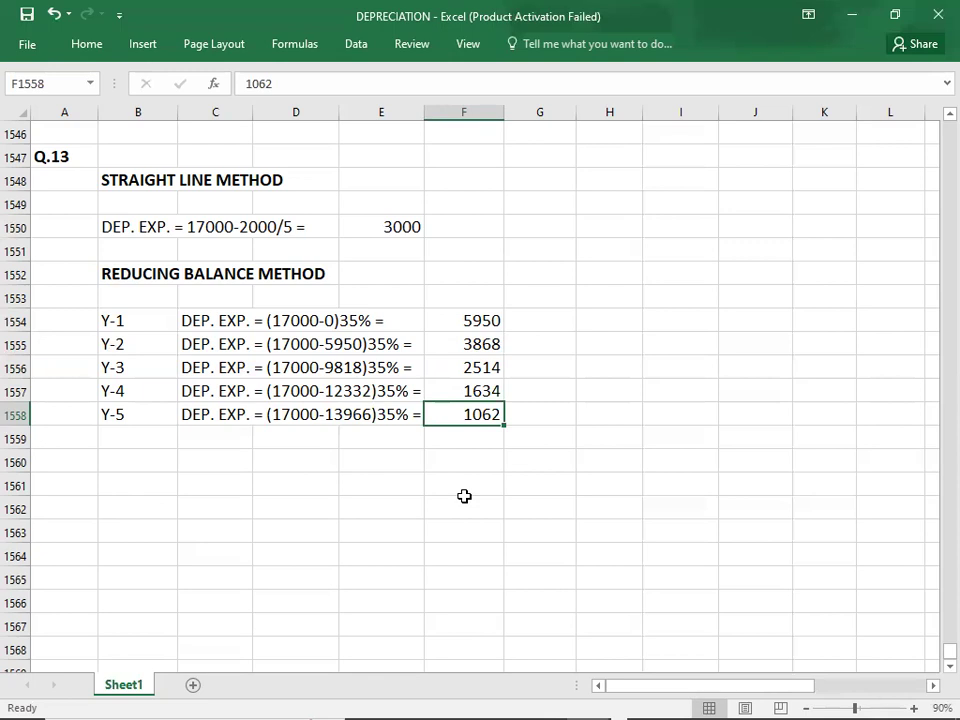
pyautogui.click(595, 233)
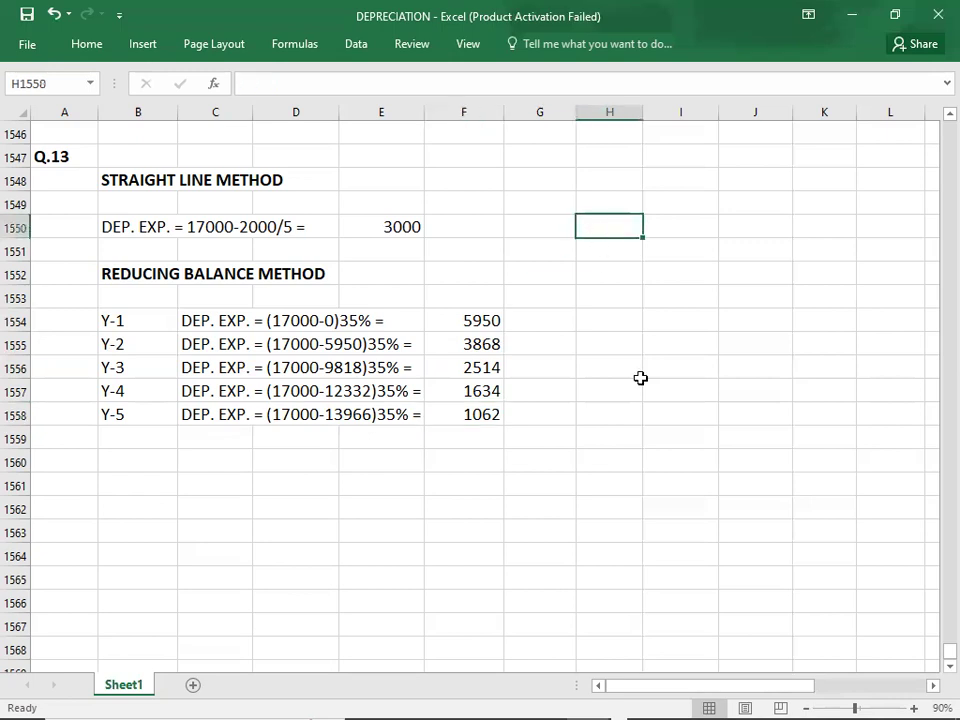
pyautogui.write('3')
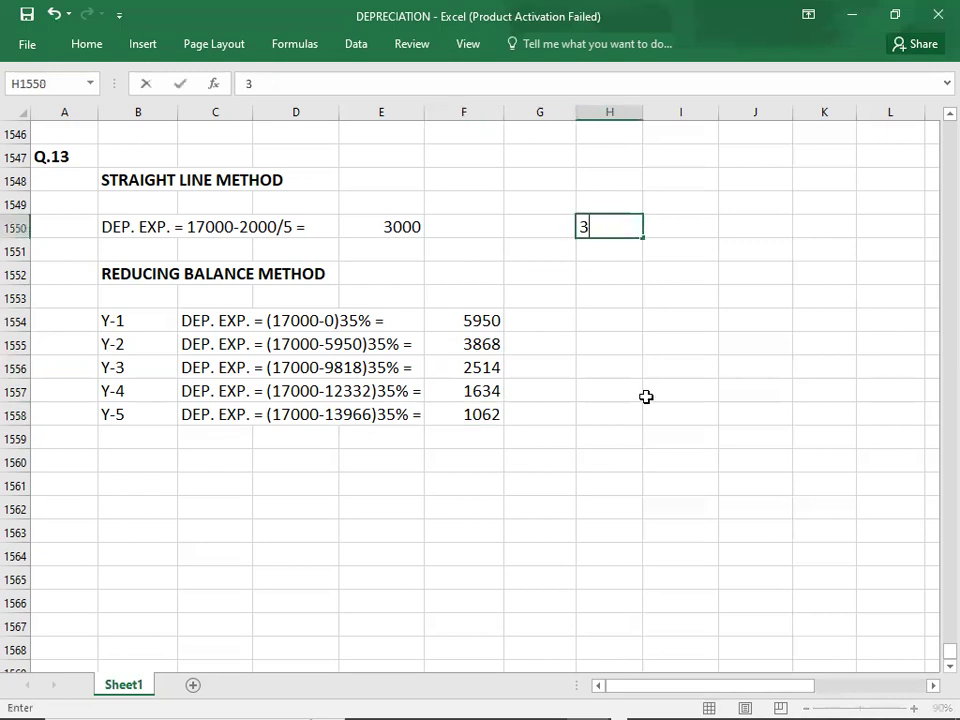
pyautogui.write('000*5')
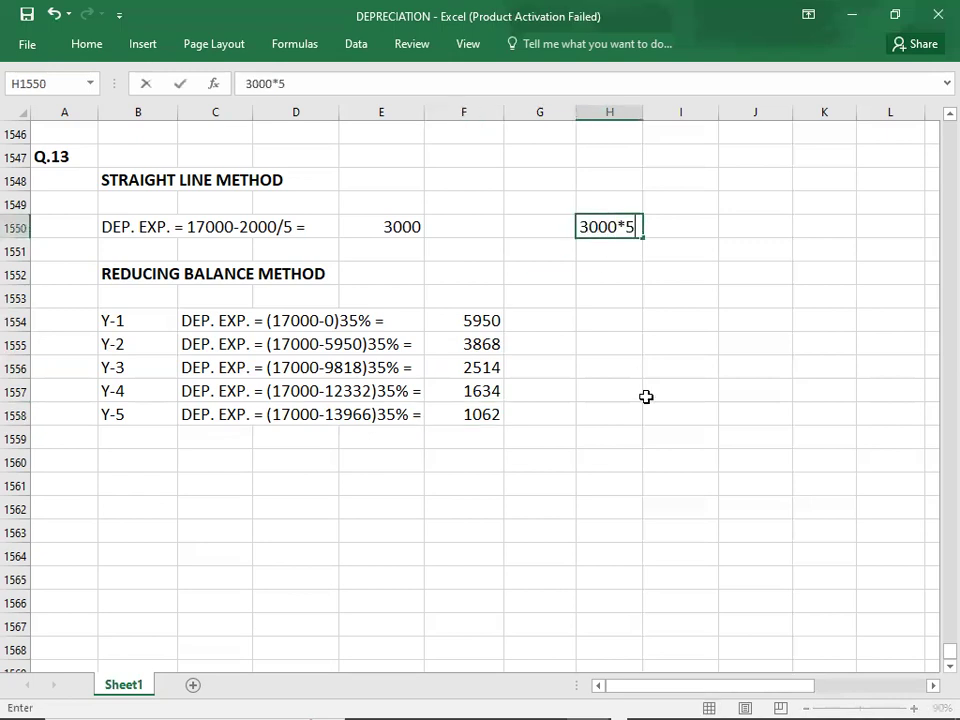
pyautogui.write(' = 15000')
pyautogui.press('Return')
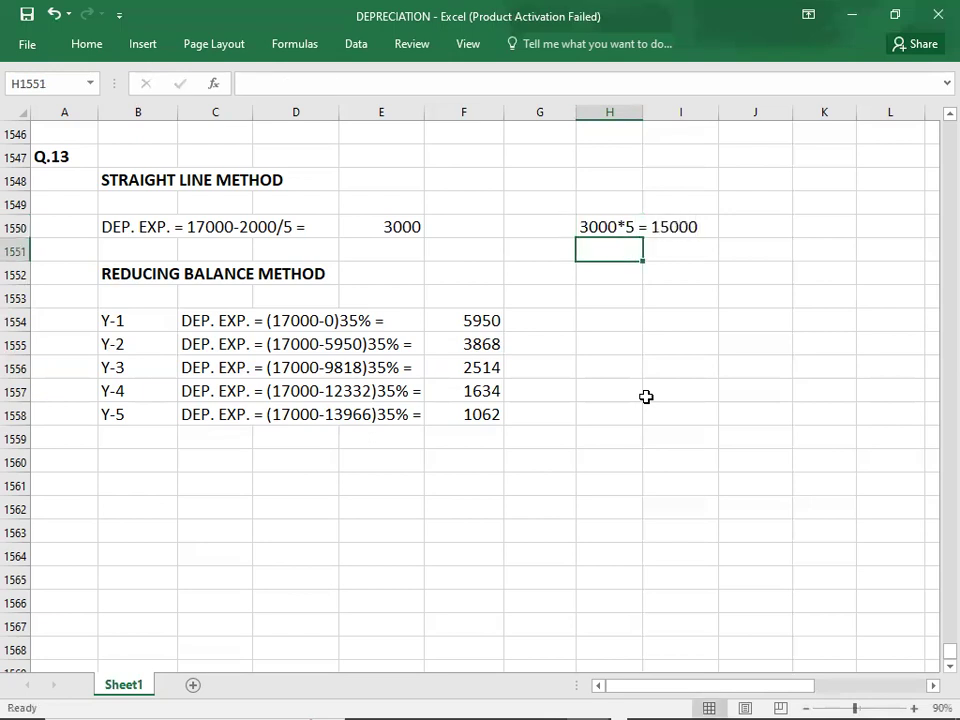
# Total the five yearly reducing balance amounts in F1554:F1558 and enter 15028 in F1559 below them
pyautogui.click(478, 321)
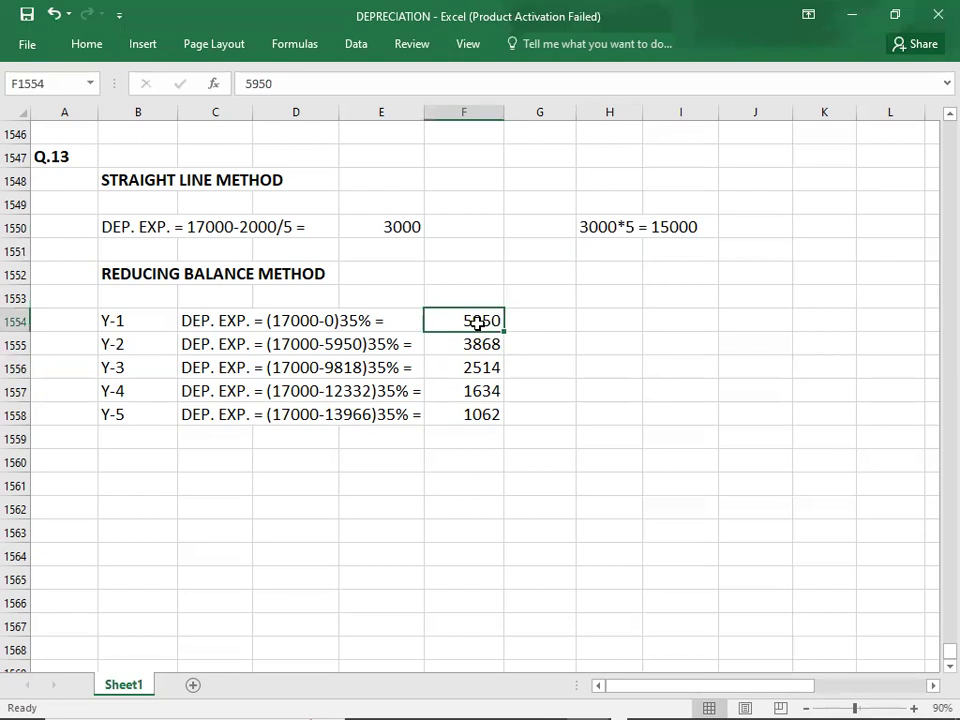
pyautogui.hotkey('shift', 'Down')
pyautogui.hotkey('shift', 'Down')
pyautogui.hotkey('shift', 'Down')
pyautogui.hotkey('shift', 'Down')
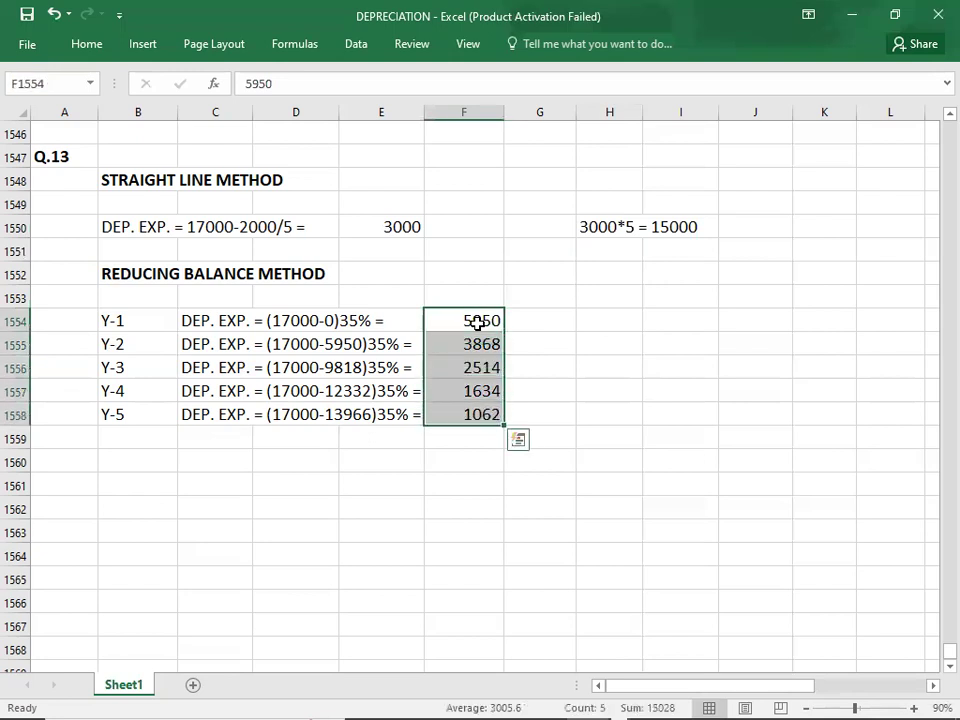
pyautogui.click(474, 440)
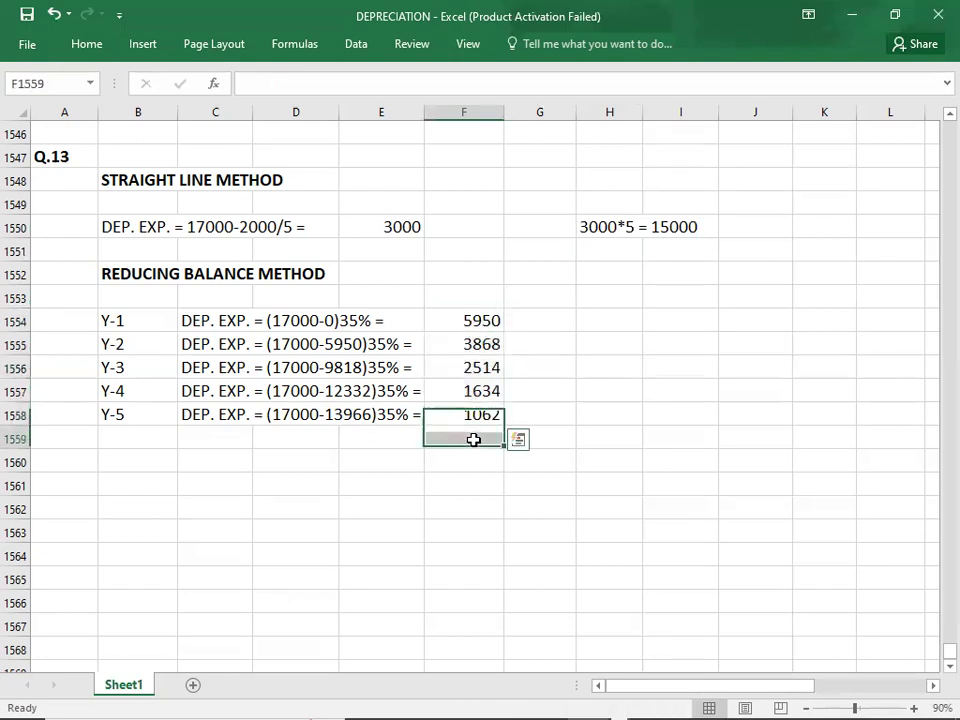
pyautogui.write('15028')
pyautogui.press('Return')
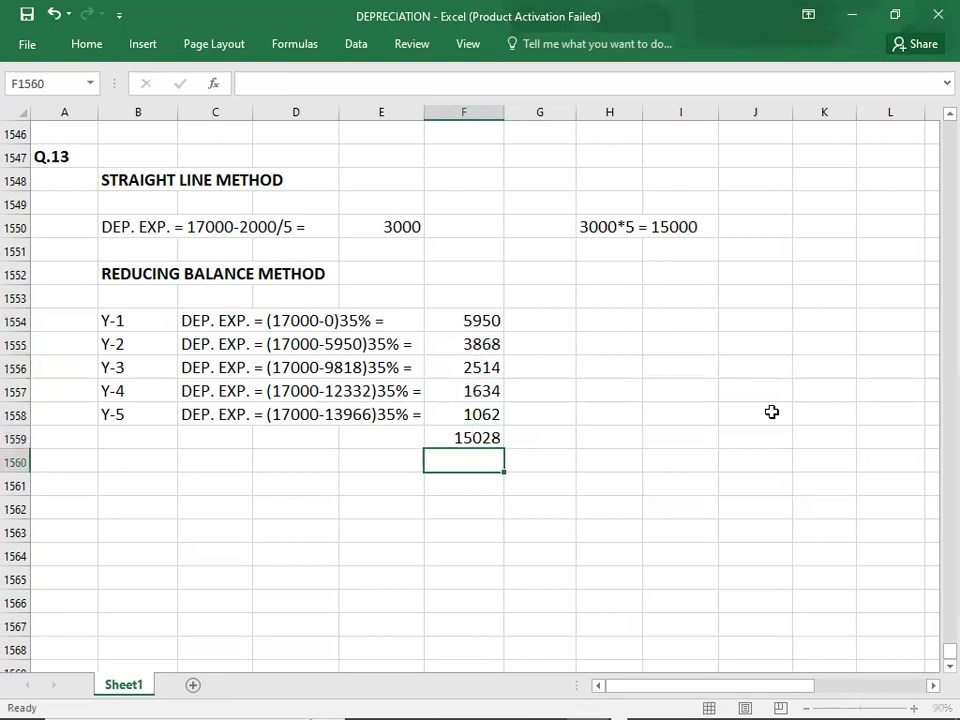
pyautogui.press('Up')
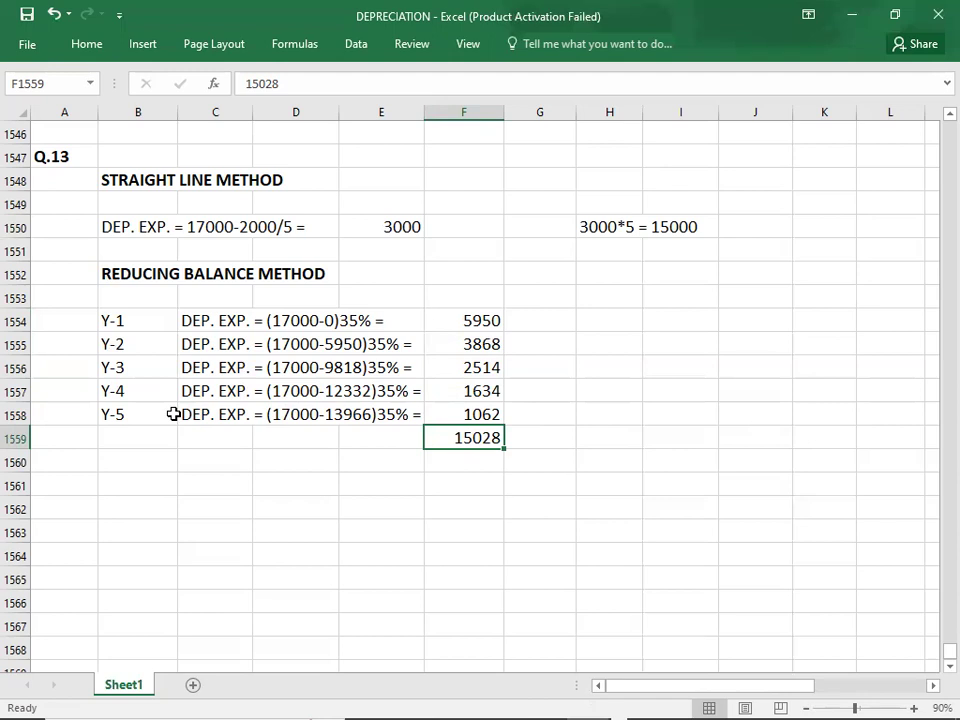
# Insert an entire row above the Y-5 row of the reducing balance workings
pyautogui.click(75, 414)
pyautogui.rightClick(78, 420)
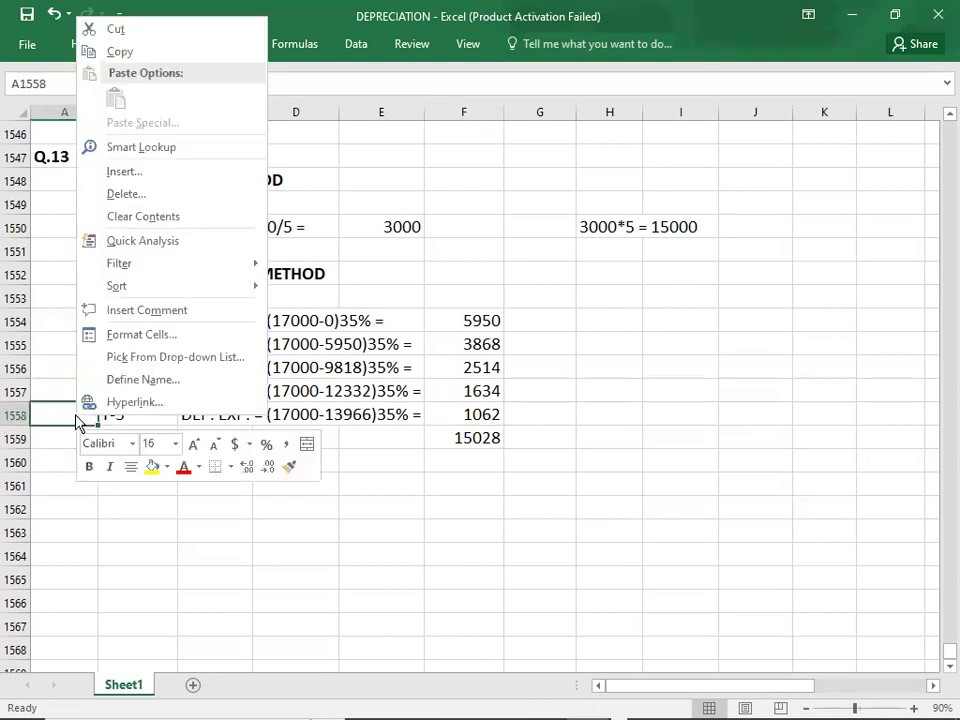
pyautogui.click(116, 177)
pyautogui.click(86, 172)
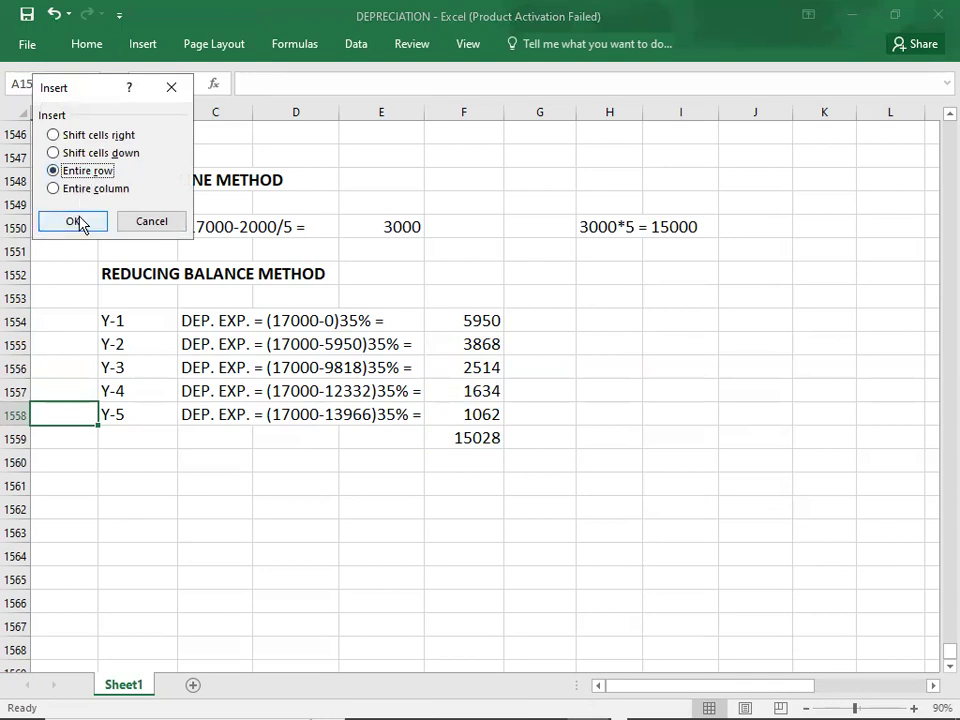
pyautogui.click(80, 222)
# Enter the heading LAST YEAR OF LINE in B1558 of the inserted row
pyautogui.click(121, 415)
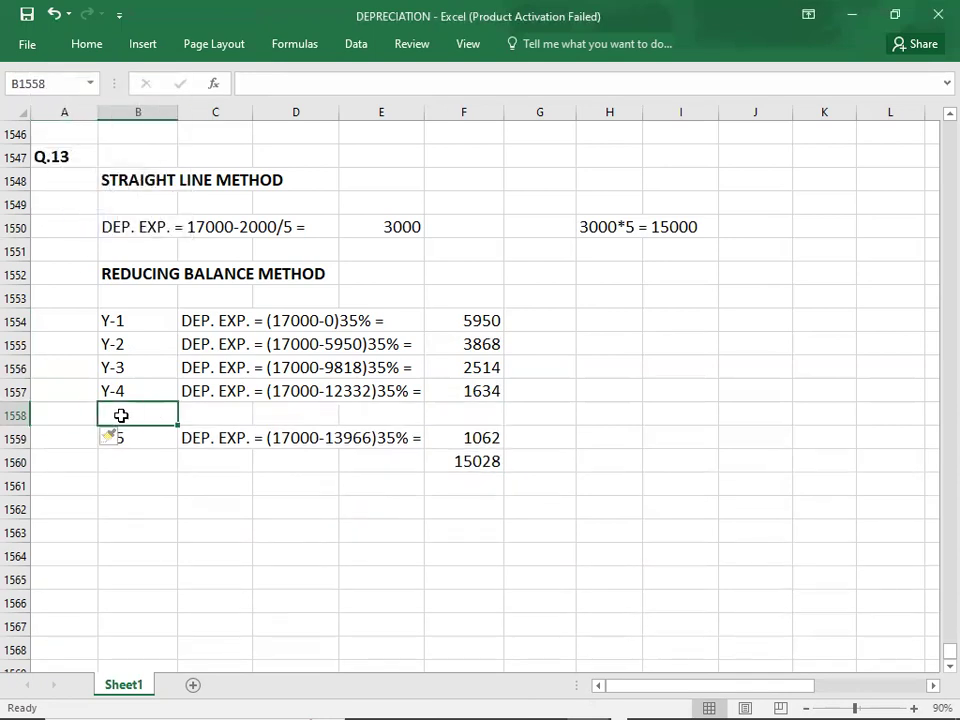
pyautogui.write('LAST ')
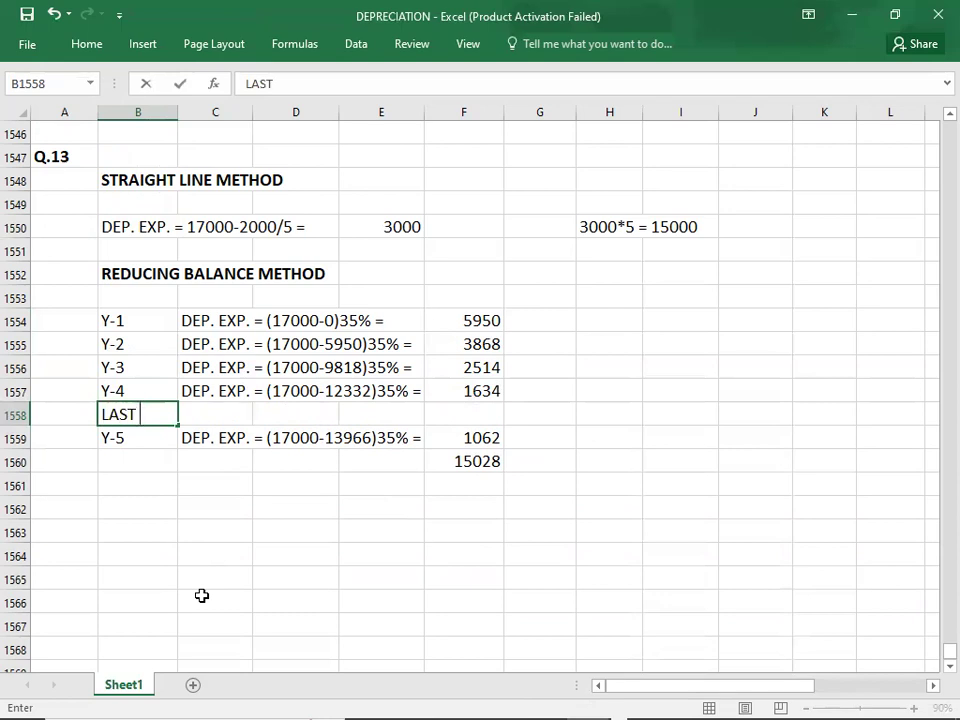
pyautogui.write('YEAR')
pyautogui.write(' OF L')
pyautogui.write('INF')
pyautogui.press('BackSpace')
pyautogui.write('E')
pyautogui.press('Return')
pyautogui.press('Up')
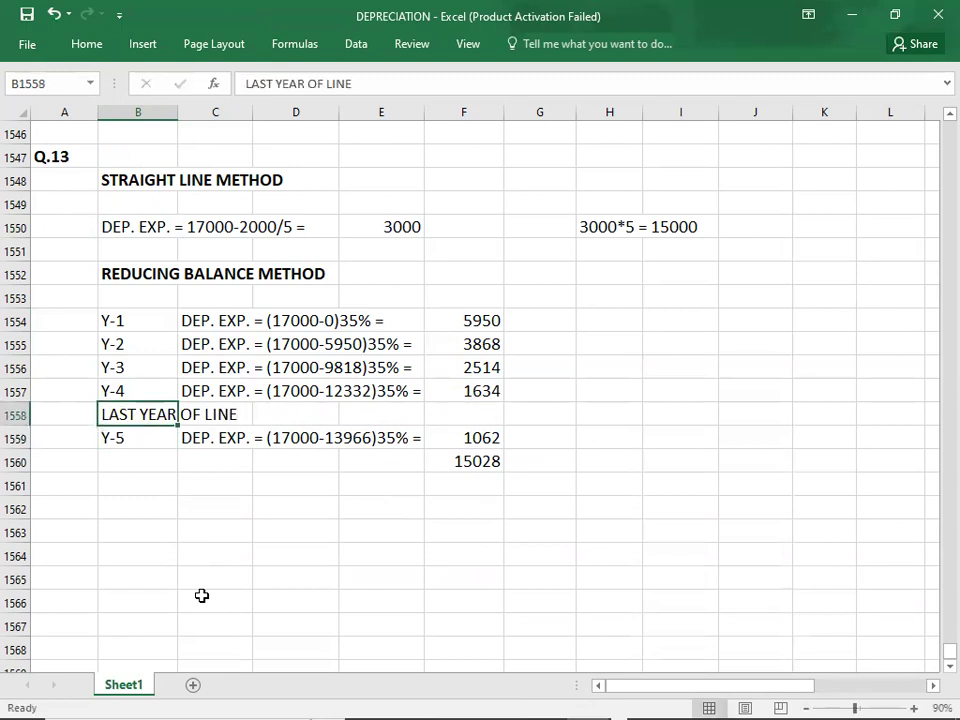
# Correct LINE to LIFE in the B1558 heading and make the heading bold
pyautogui.doubleClick(142, 420)
pyautogui.click(229, 418)
pyautogui.press('BackSpace')
pyautogui.write('F')
pyautogui.press('Return')
pyautogui.press('Up')
pyautogui.hotkey('ctrl', 'b')
pyautogui.press('Down')
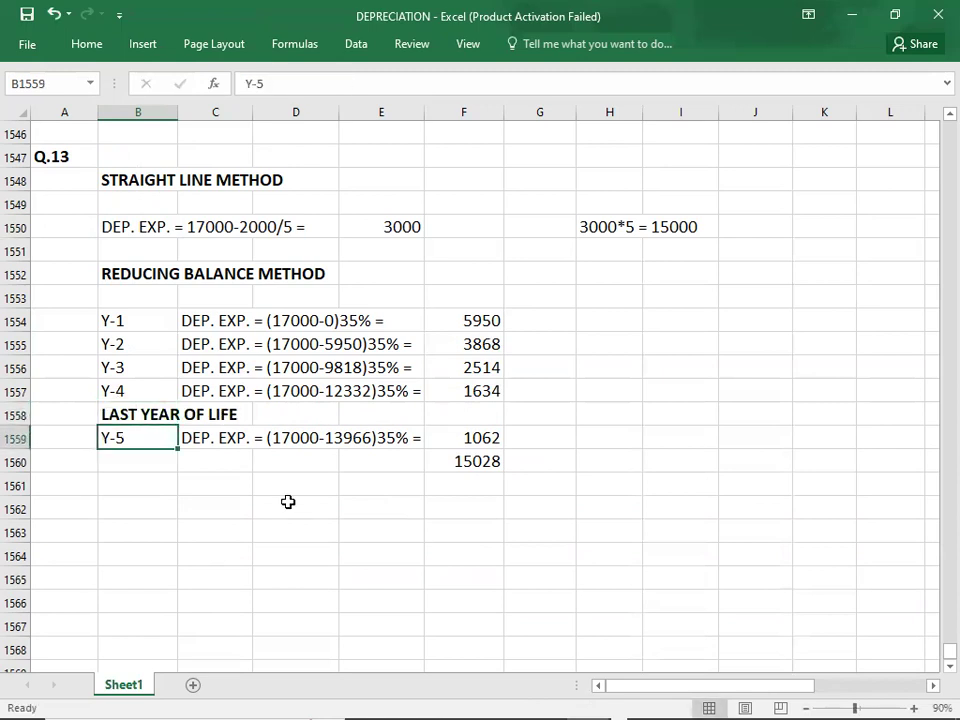
# Replace the fifth-year working in C1559 with DEP. EXP. = (COST - ACC. DEP.)-SCRAP VALUE
pyautogui.doubleClick(201, 437)
pyautogui.click(267, 438)
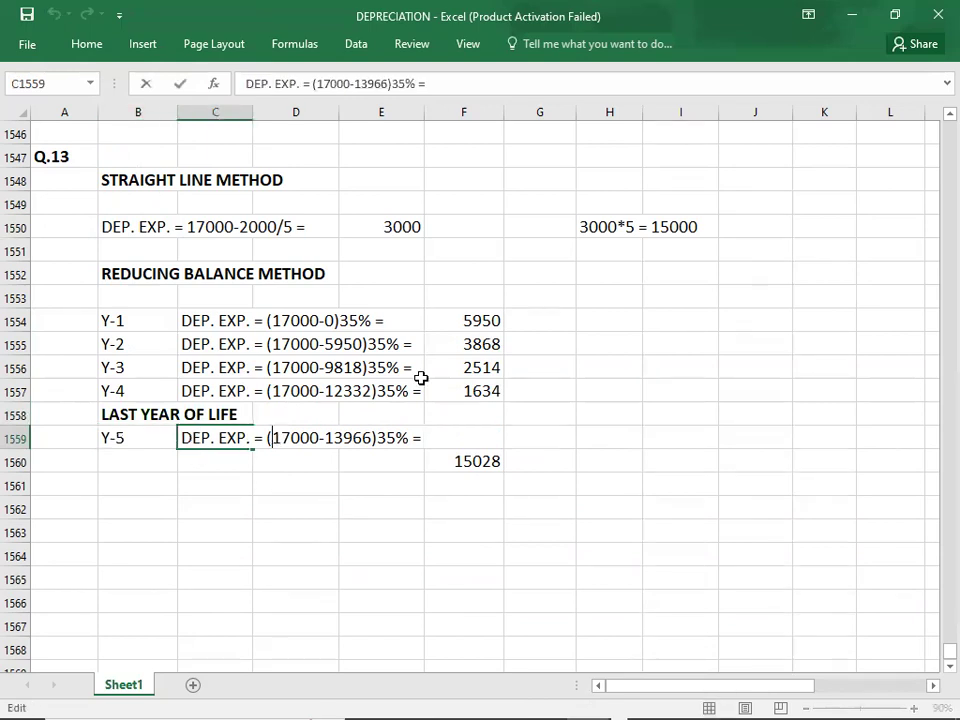
pyautogui.press('Delete')
pyautogui.press('Delete')
pyautogui.press('Delete')
pyautogui.press('Delete')
pyautogui.press('Delete')
pyautogui.press('Delete')
pyautogui.press('Delete')
pyautogui.press('Delete')
pyautogui.press('Delete')
pyautogui.press('Delete')
pyautogui.press('Delete')
pyautogui.press('Delete')
pyautogui.press('Delete')
pyautogui.press('Delete')
pyautogui.press('Delete')
pyautogui.press('Delete')
pyautogui.press('Delete')
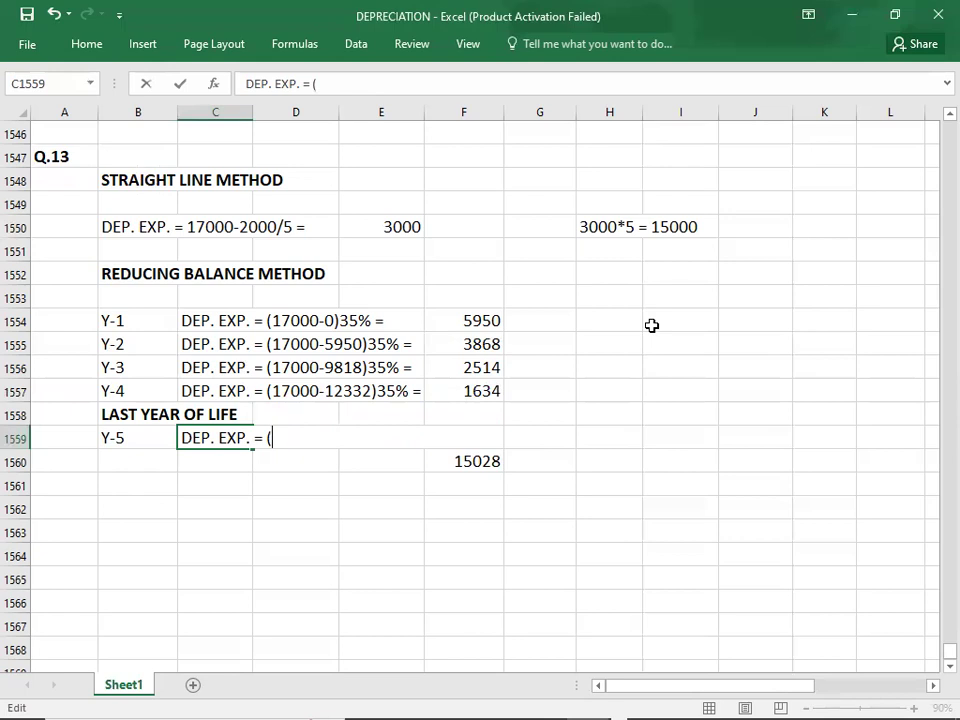
pyautogui.write('COST - A')
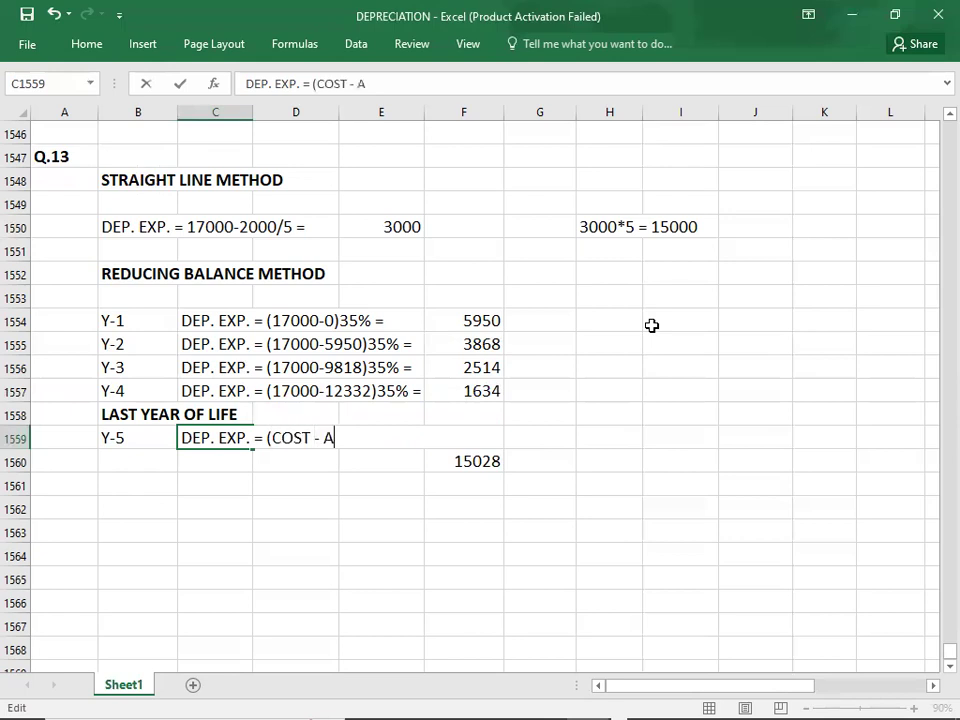
pyautogui.write('CC. DEP.')
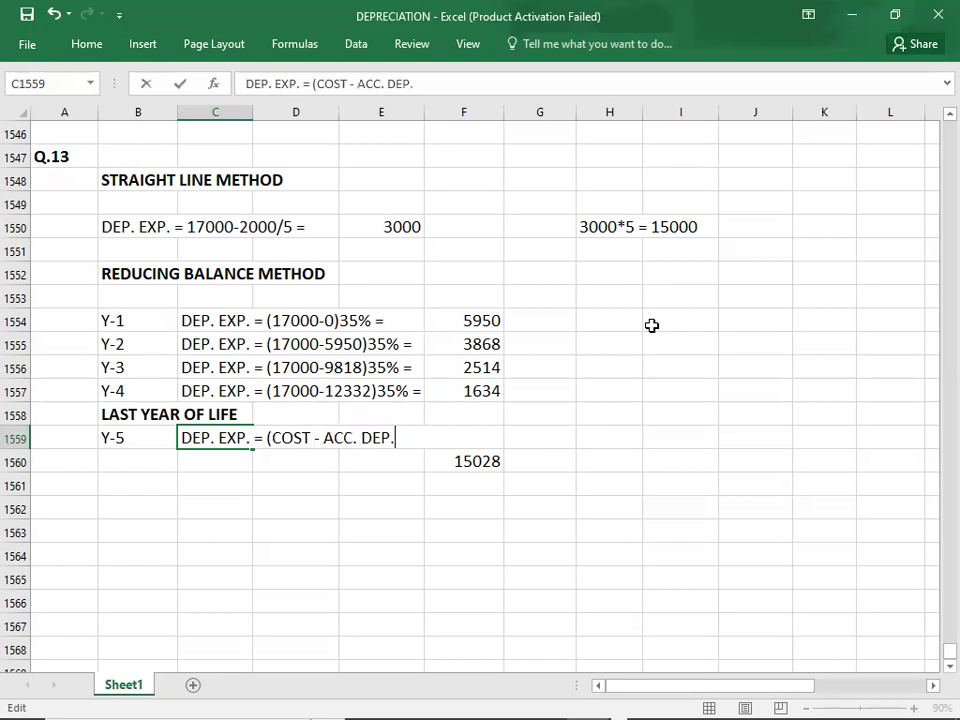
pyautogui.write(')-SCRAP VAL')
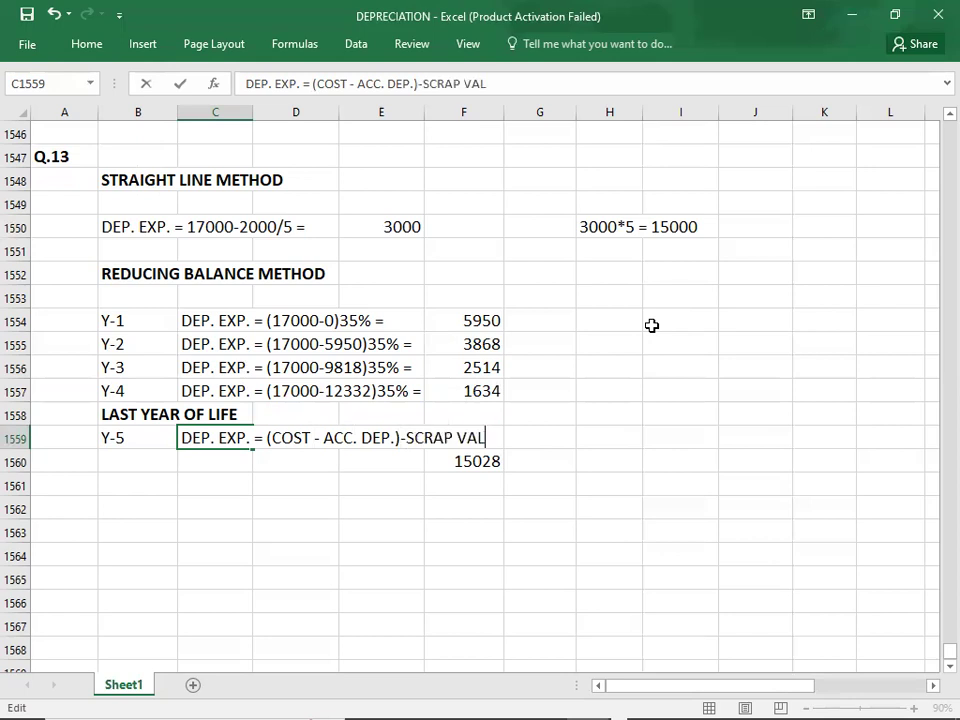
pyautogui.write('UE')
pyautogui.press('Return')
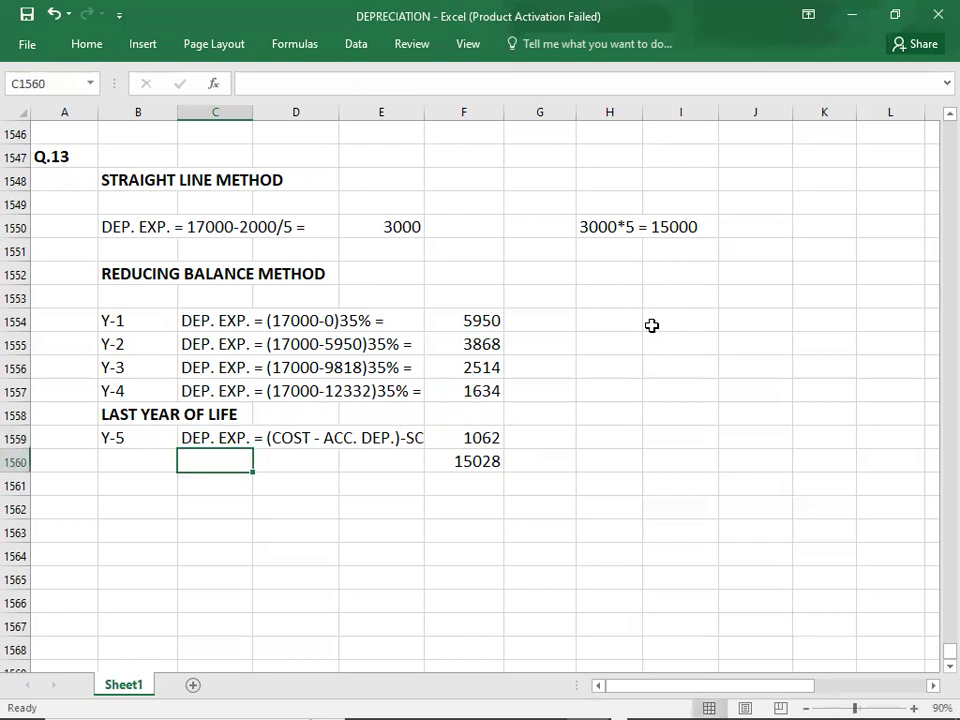
# Clear the fifth-year amount in F1559 and the total in F1560
pyautogui.click(474, 437)
pyautogui.press('Delete')
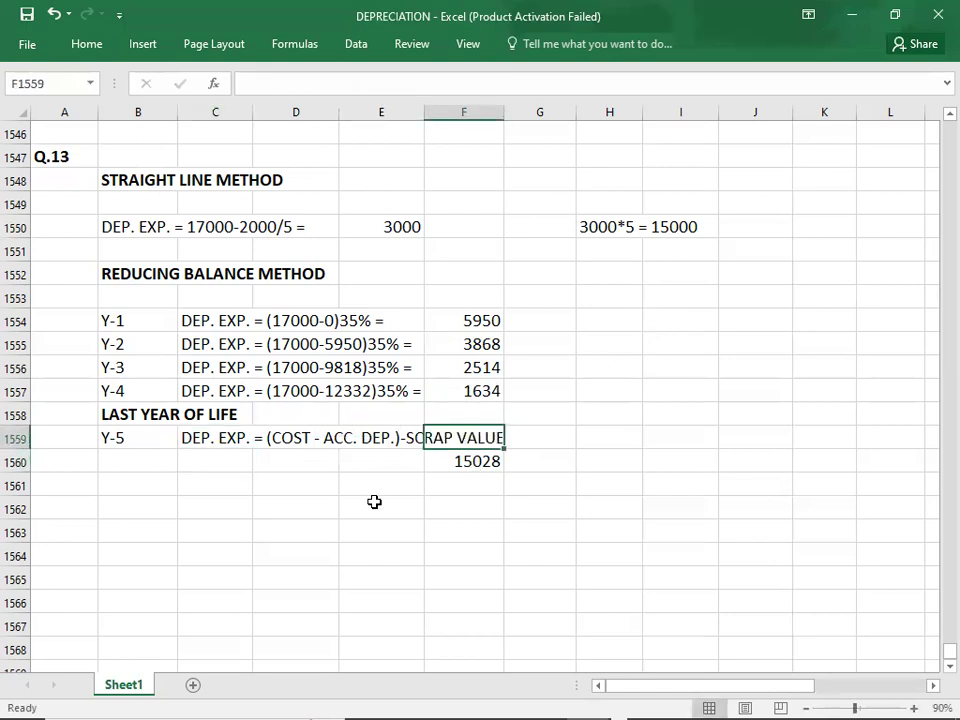
pyautogui.click(377, 505)
pyautogui.click(231, 457)
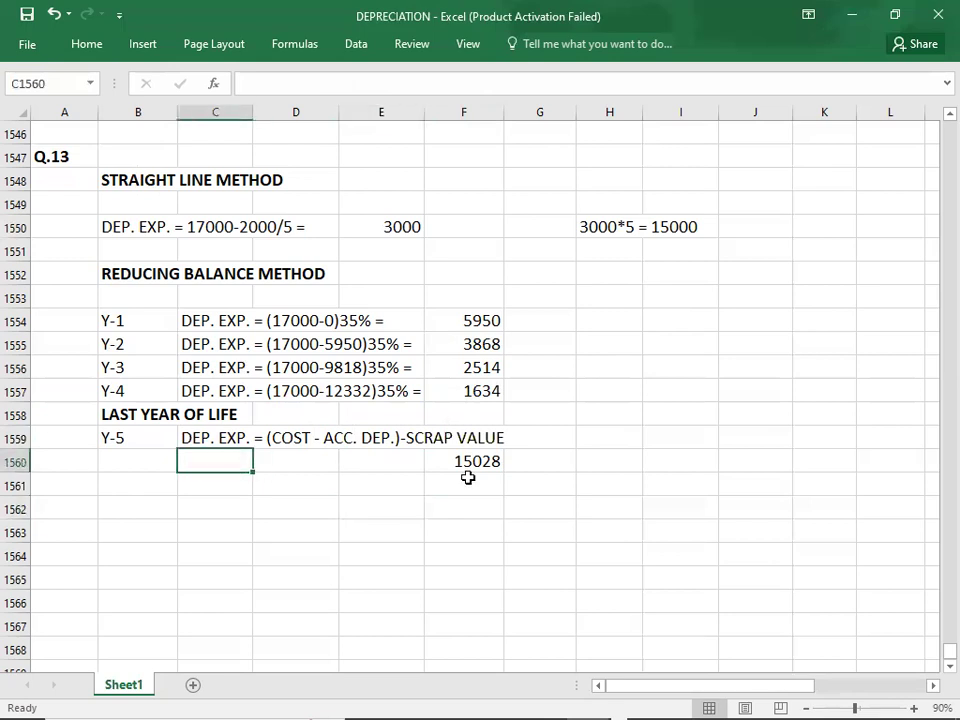
pyautogui.click(469, 470)
pyautogui.press('Delete')
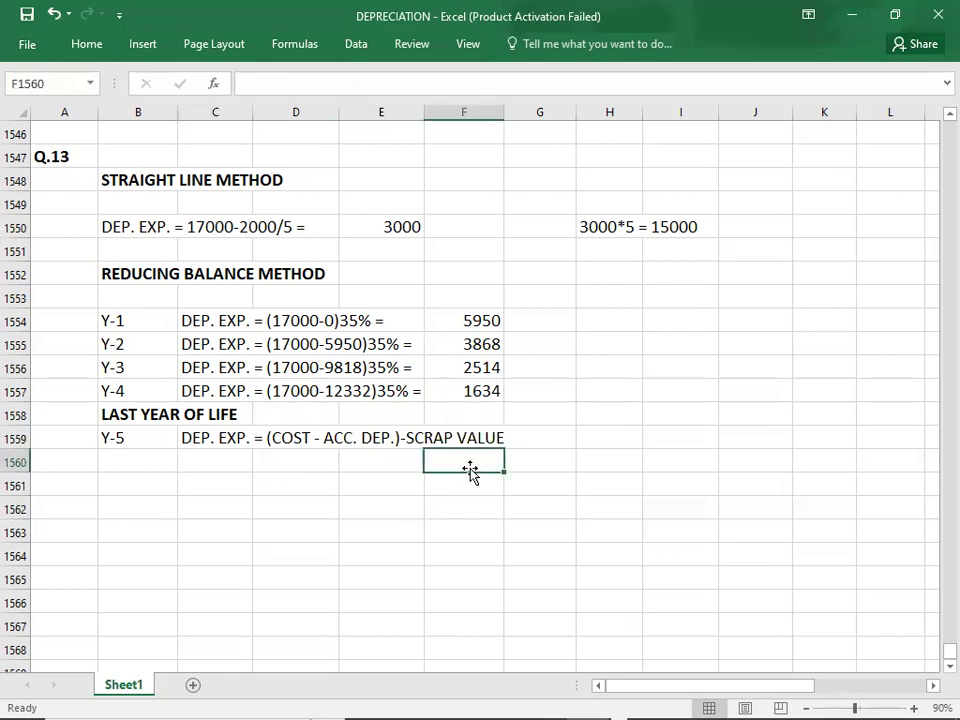
# Move the Y-1 to Y-4 depreciation amounts from F1554:F1557 to G1554:G1557
pyautogui.click(458, 320)
pyautogui.hotkey('shift', 'Down')
pyautogui.hotkey('shift', 'Down')
pyautogui.hotkey('shift', 'Down')
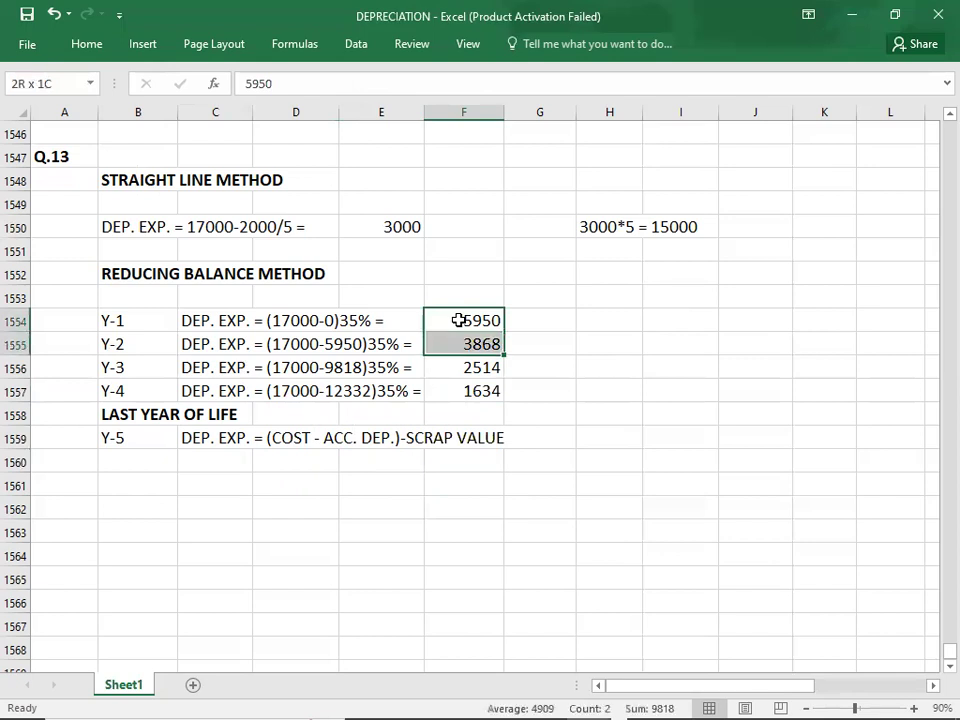
pyautogui.hotkey('ctrl', 'x')
pyautogui.press('Right')
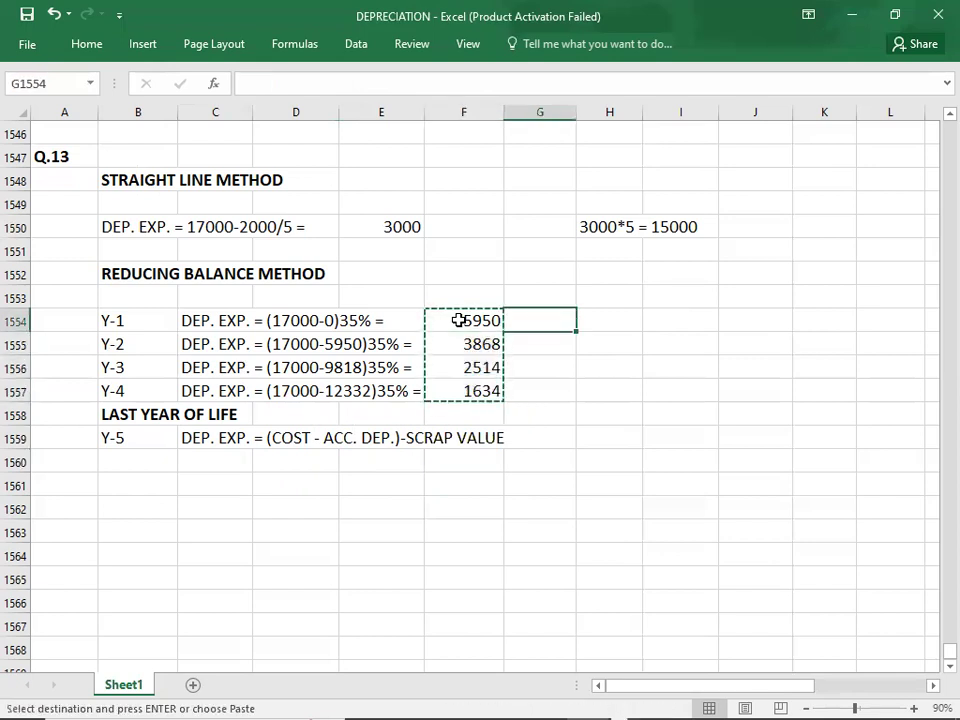
pyautogui.hotkey('ctrl', 'v')
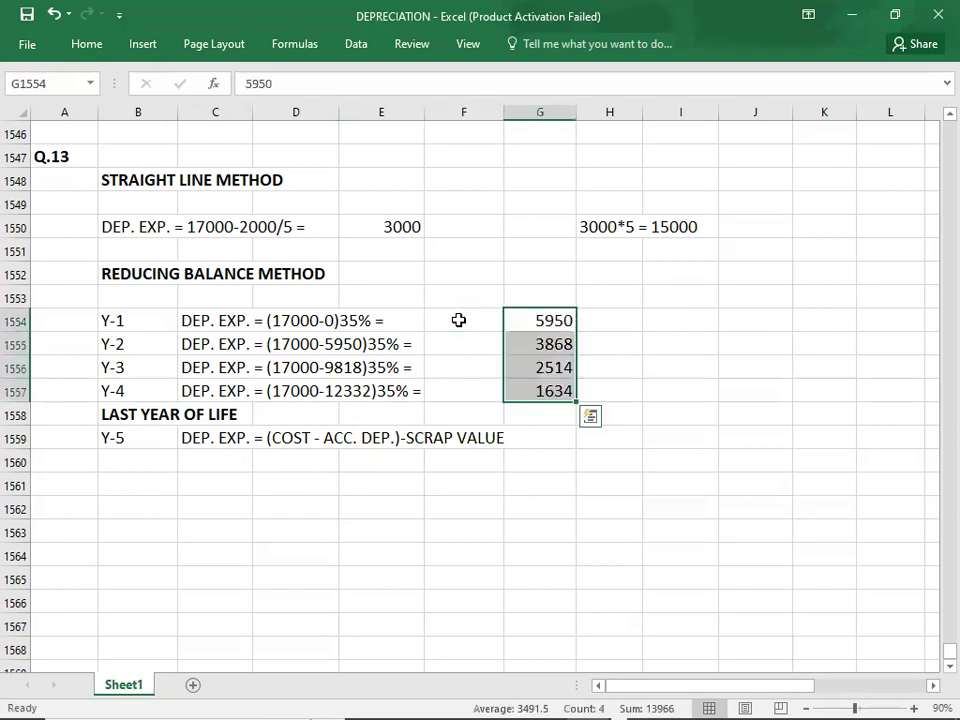
pyautogui.click(197, 457)
pyautogui.write('DEP')
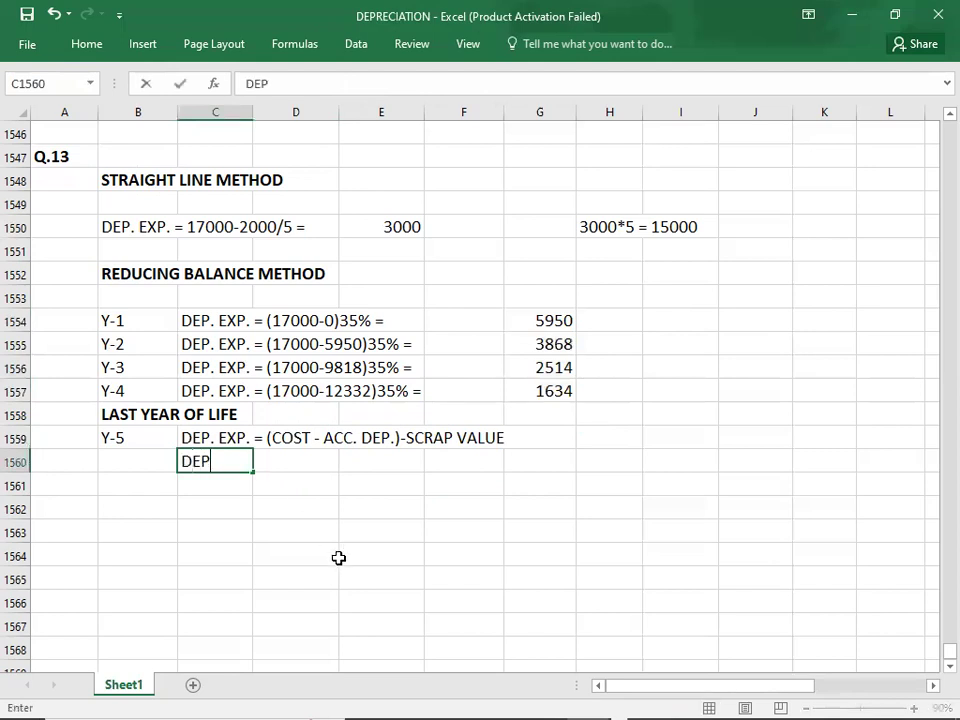
pyautogui.write('. EXP. = ')
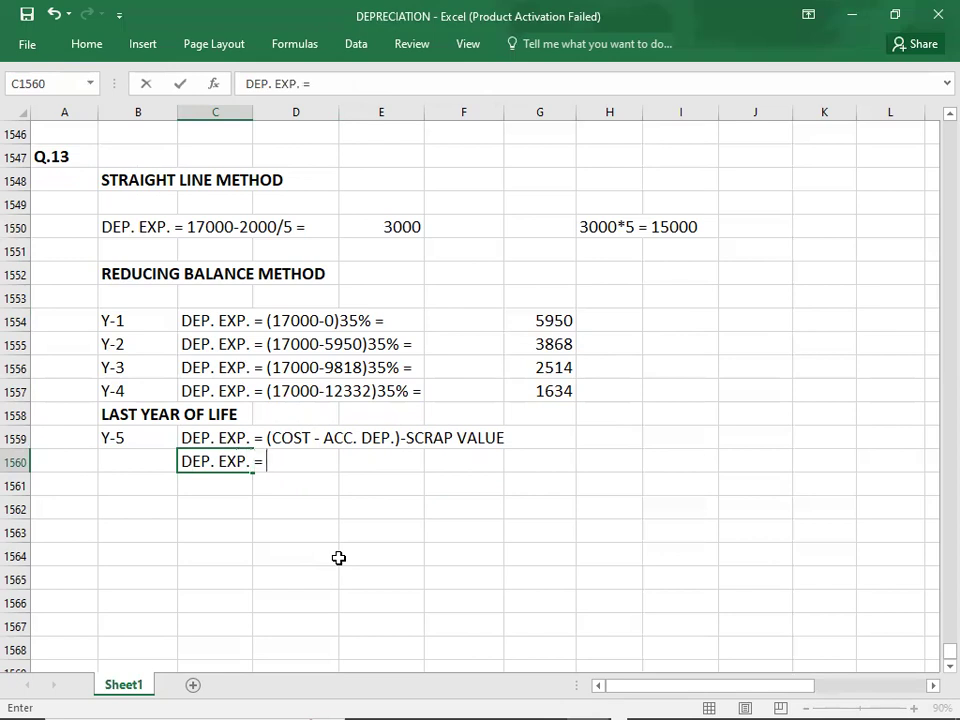
pyautogui.write('(17000-')
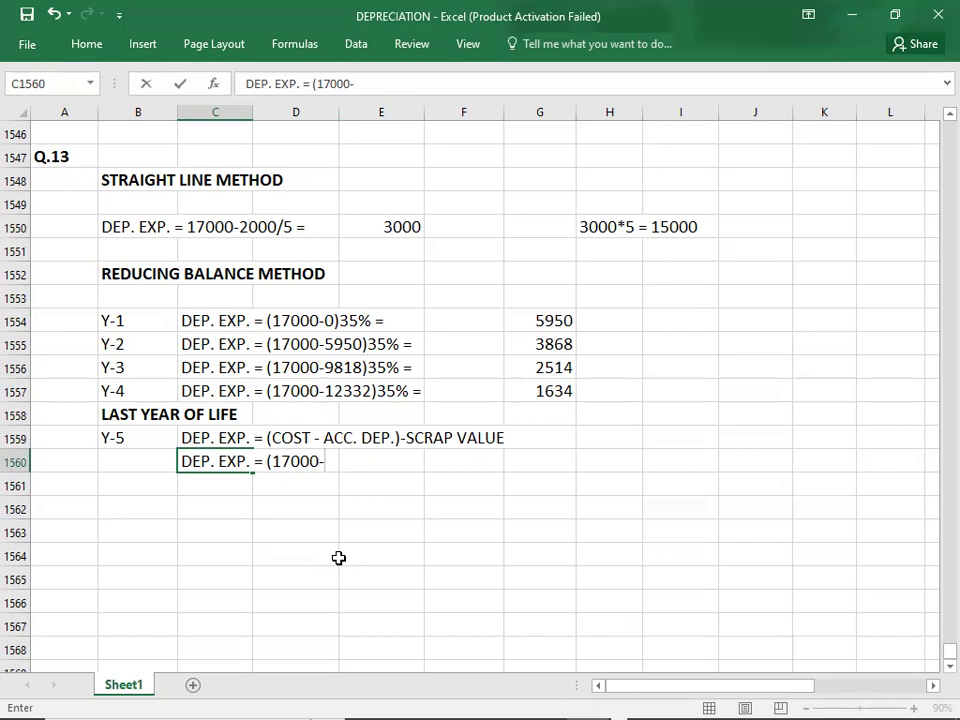
pyautogui.write('1')
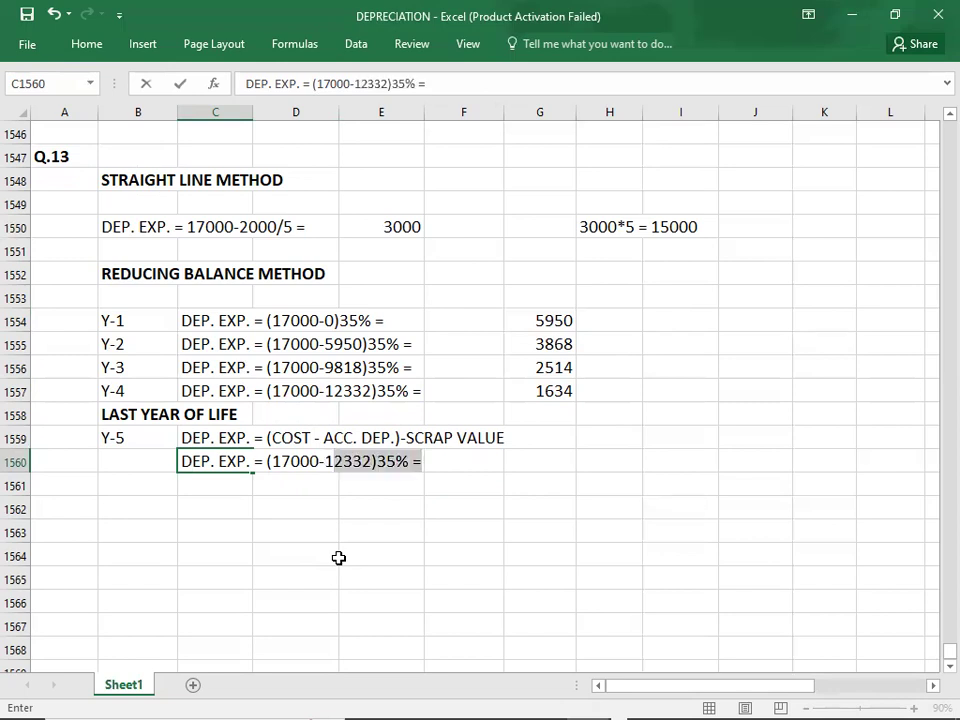
pyautogui.click(376, 461)
pyautogui.press('Delete')
pyautogui.press('Delete')
pyautogui.press('Delete')
pyautogui.press('Delete')
pyautogui.press('Delete')
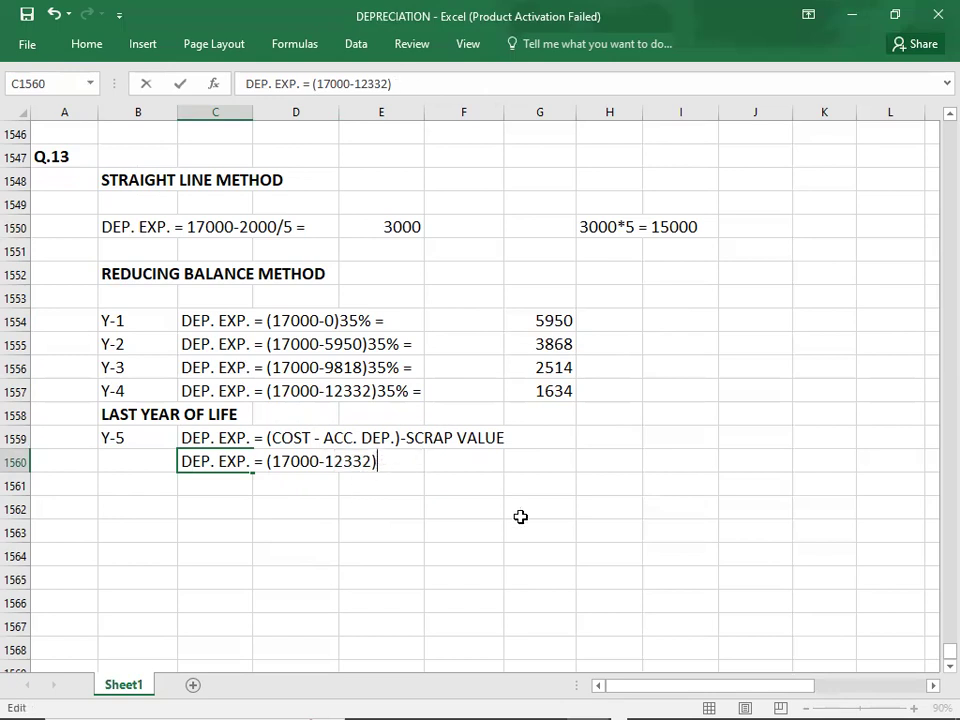
pyautogui.write('-2000 =')
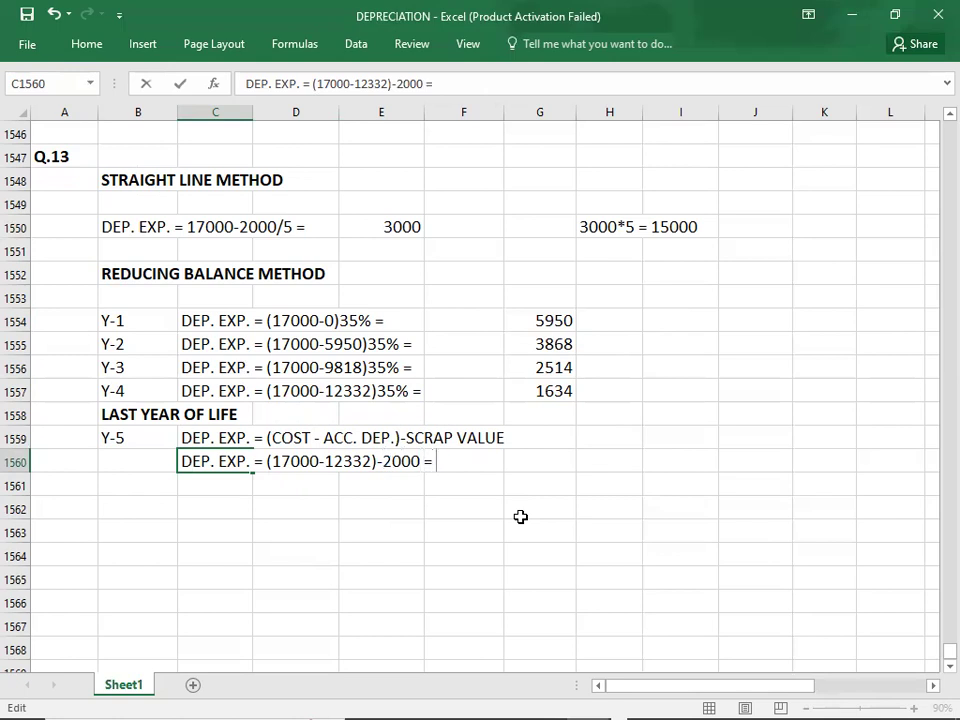
pyautogui.press('Tab')
pyautogui.press('Tab')
pyautogui.press('Tab')
pyautogui.press('Tab')
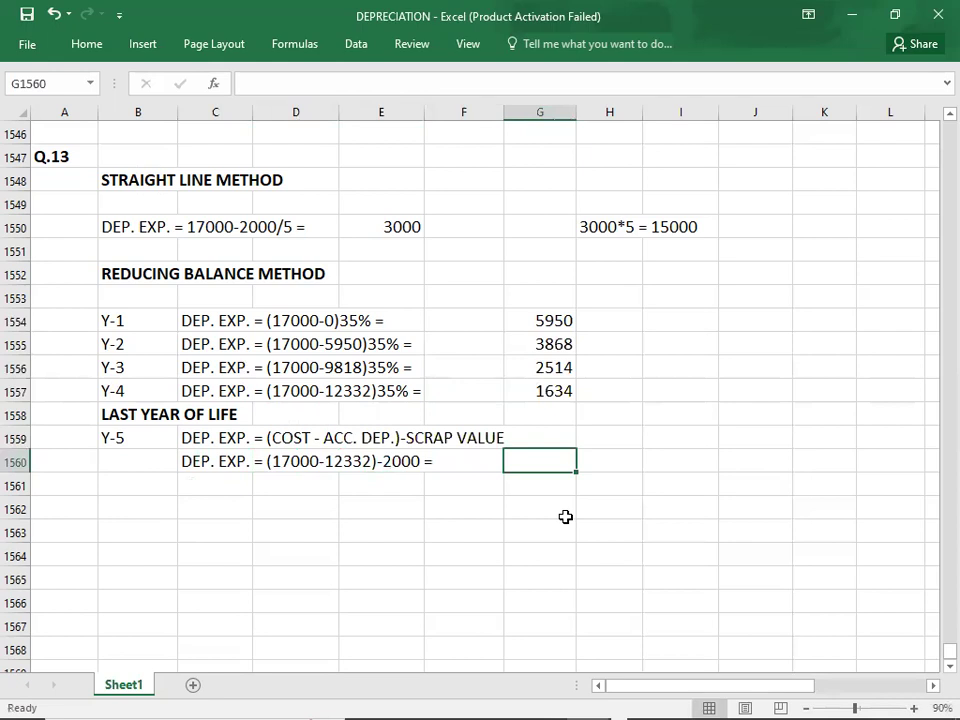
# Enter 1034 in G1560 as the result of the last-year depreciation working
pyautogui.write('1')
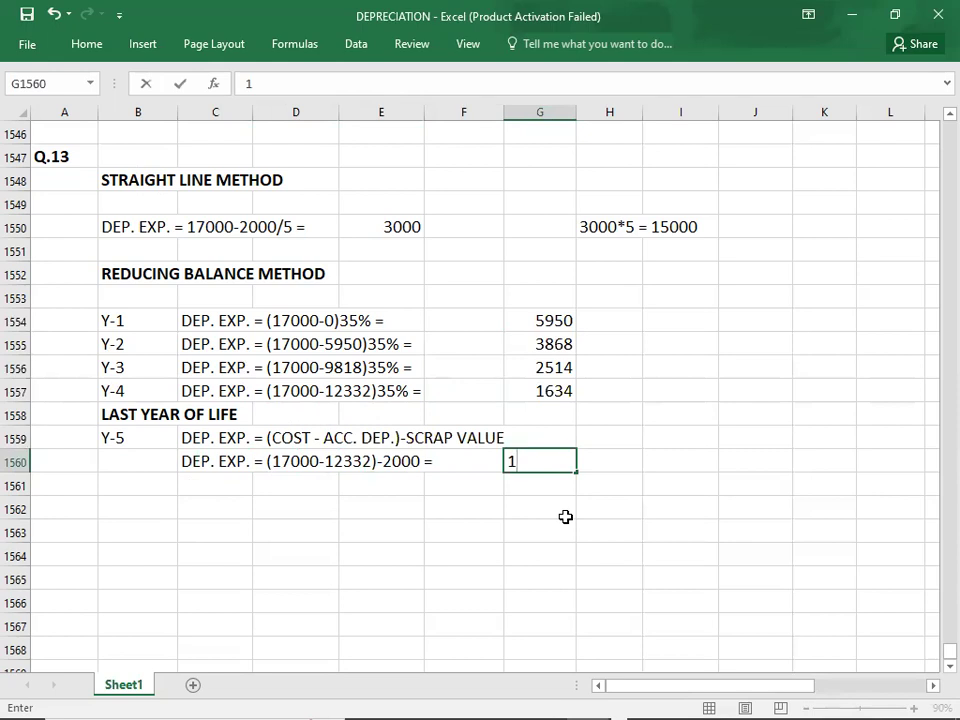
pyautogui.write('035')
pyautogui.press('BackSpace')
pyautogui.press('BackSpace')
pyautogui.press('BackSpace')
pyautogui.write('034')
pyautogui.press('Return')
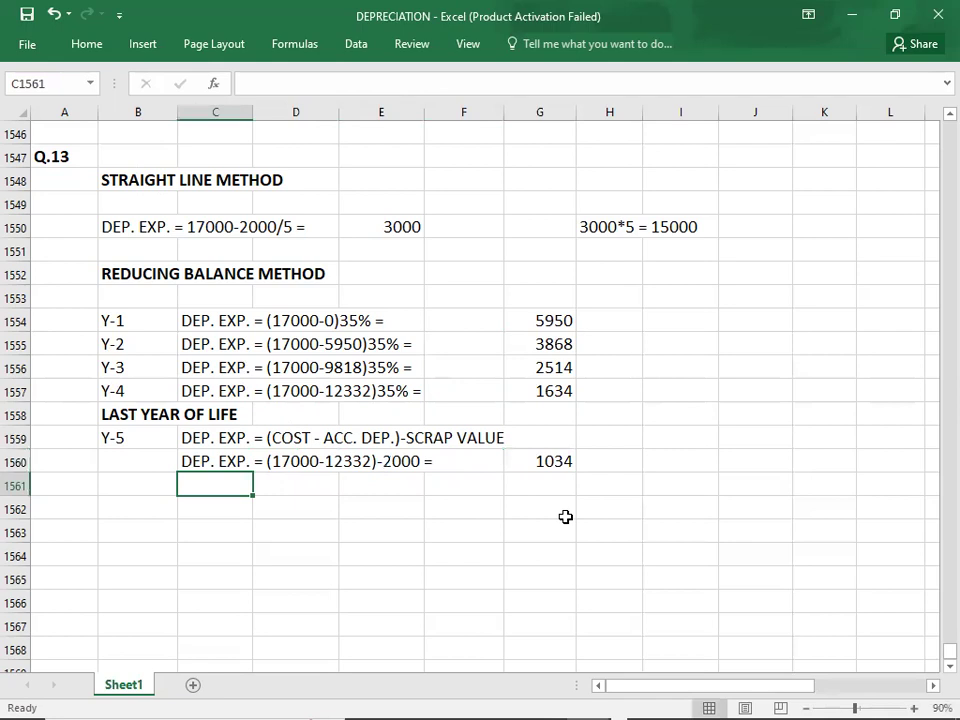
pyautogui.click(542, 469)
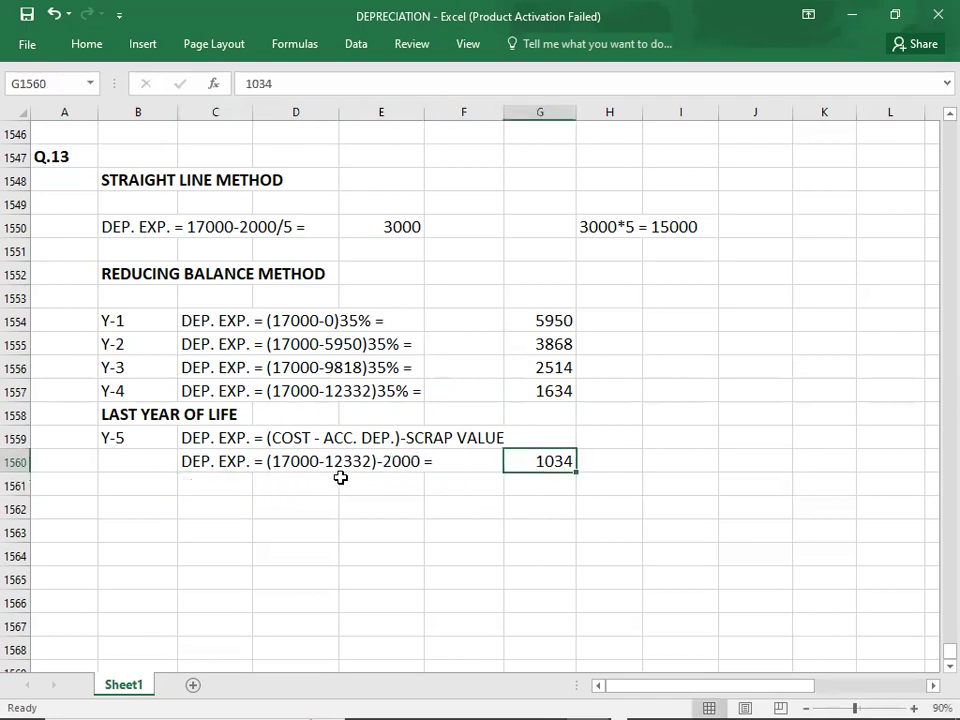
# Total the Y-1 to Y-4 amounts in G1554:G1557 and correct the accumulated depreciation in the C1560 working to 13966
pyautogui.click(554, 320)
pyautogui.hotkey('shift', 'Down')
pyautogui.hotkey('shift', 'Down')
pyautogui.hotkey('shift', 'Down')
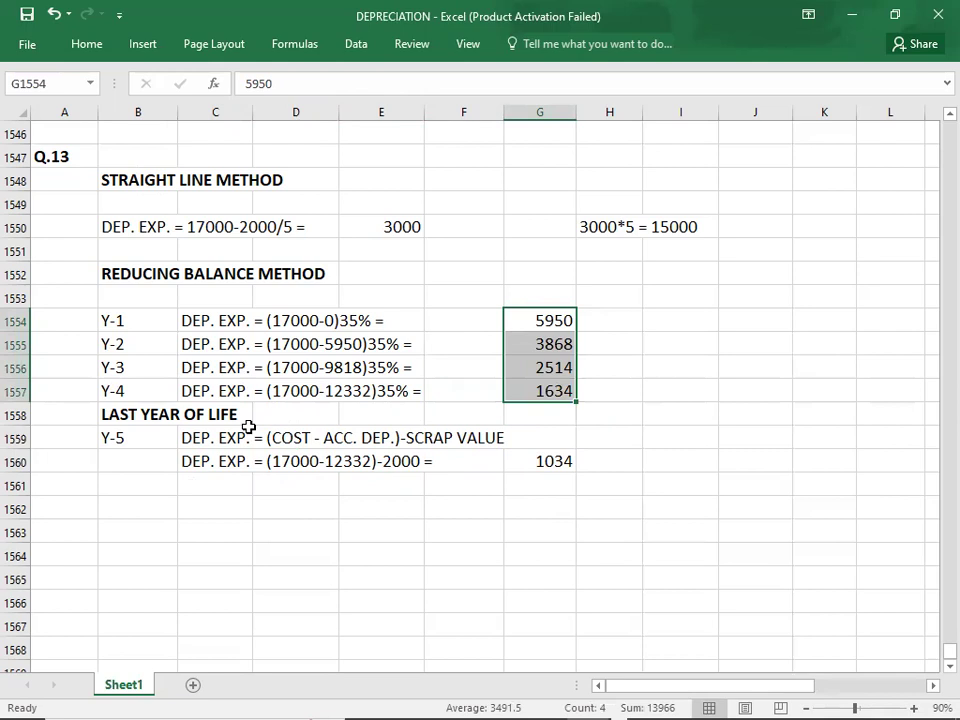
pyautogui.doubleClick(208, 461)
pyautogui.moveTo(332, 461); pyautogui.dragTo(417, 265)
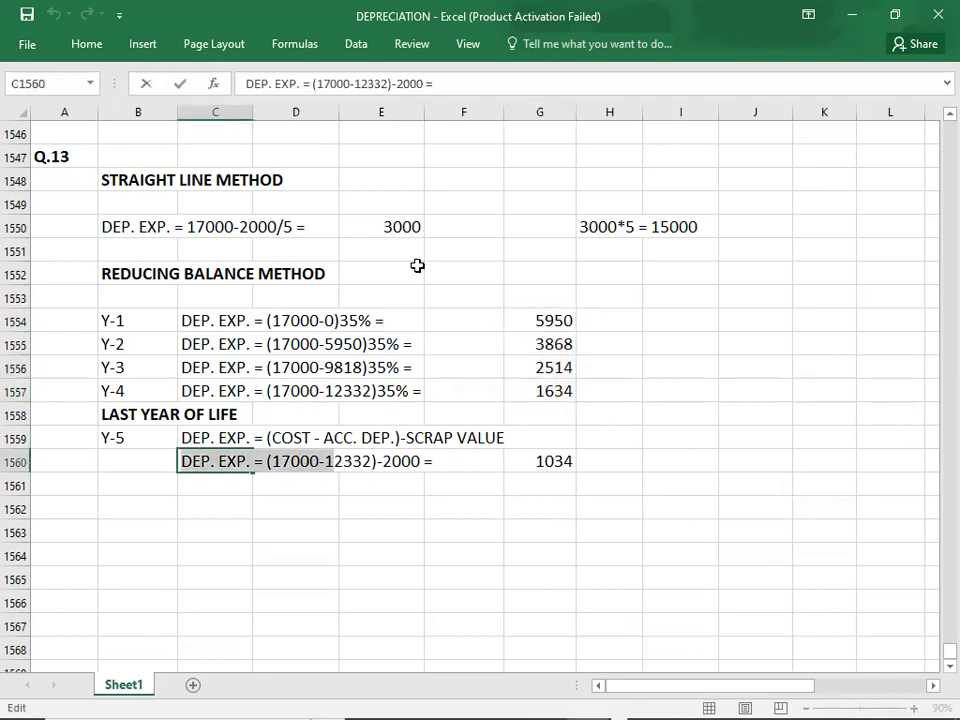
pyautogui.press('Right')
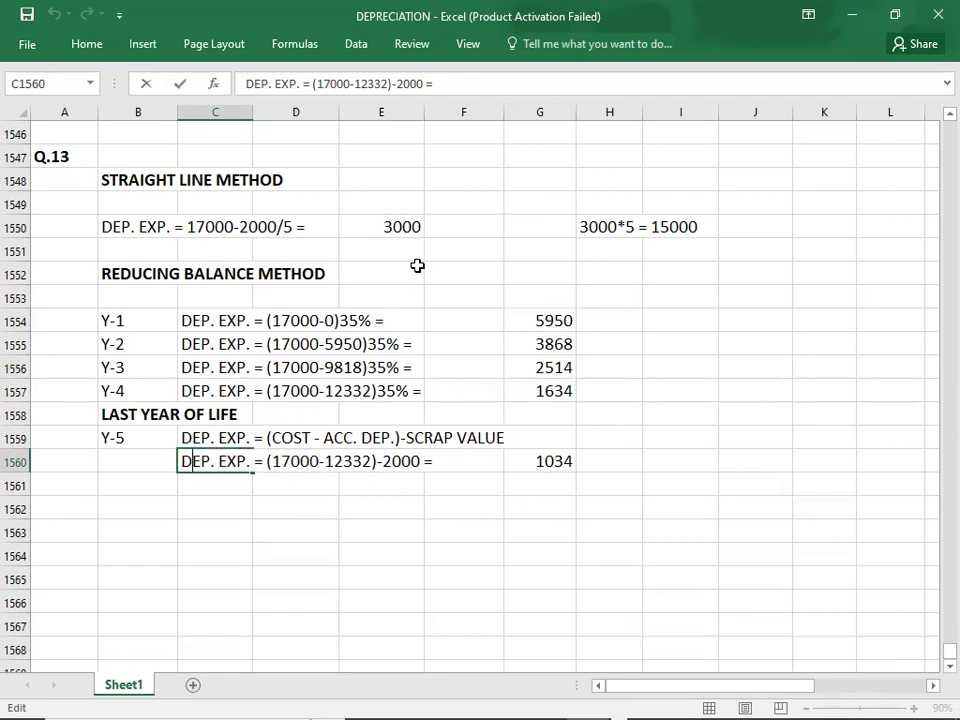
pyautogui.click(327, 461)
pyautogui.press('Delete')
pyautogui.press('Delete')
pyautogui.press('Delete')
pyautogui.press('Delete')
pyautogui.press('Delete')
pyautogui.press('Delete')
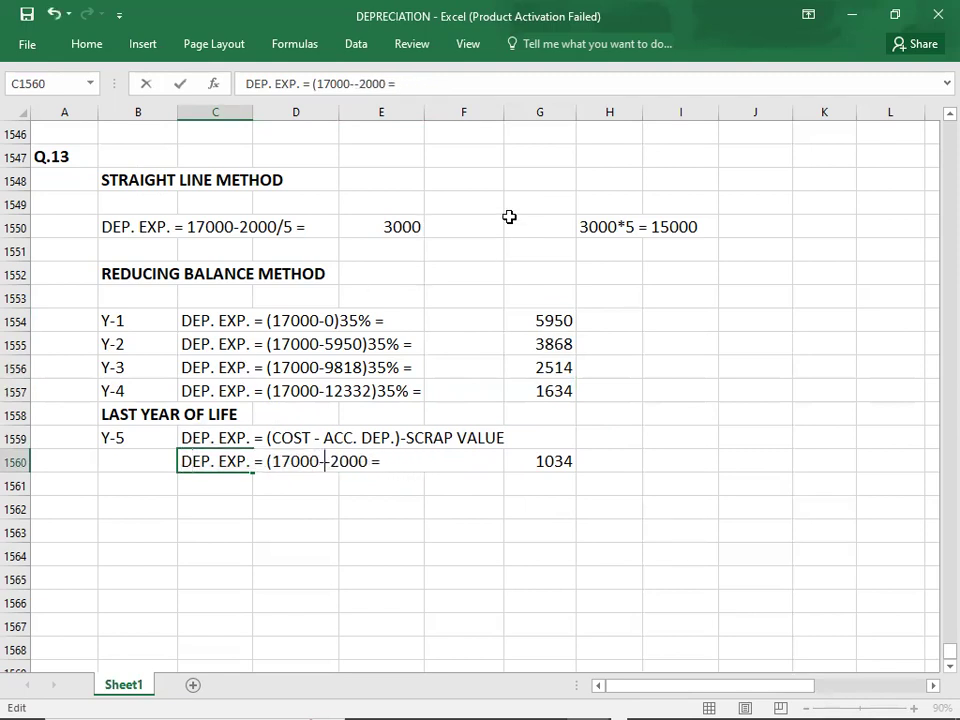
pyautogui.write('13')
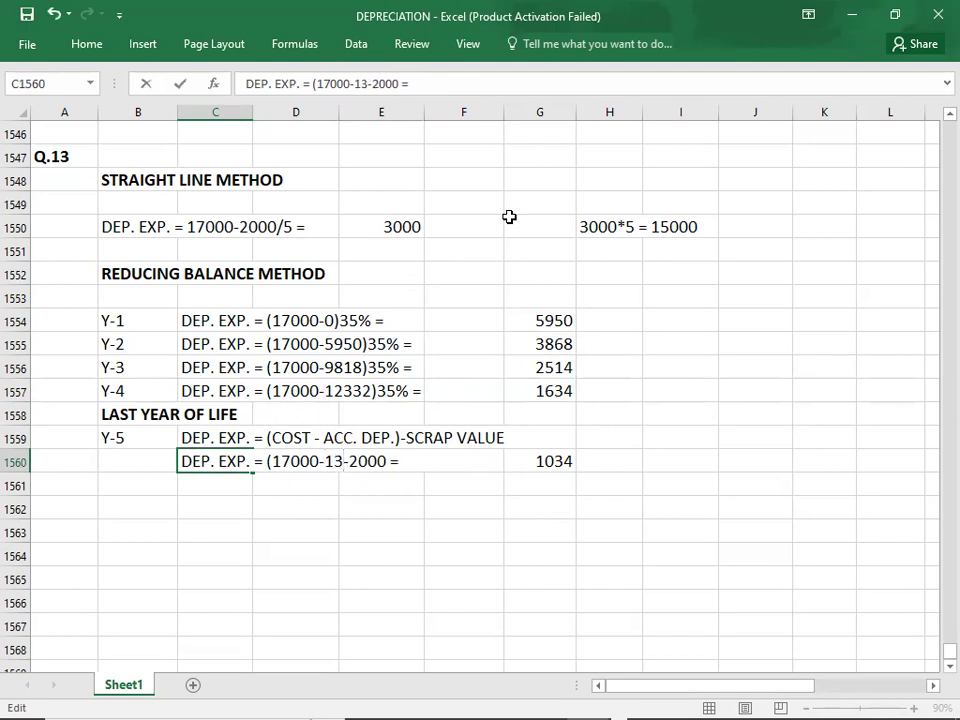
pyautogui.write('966)')
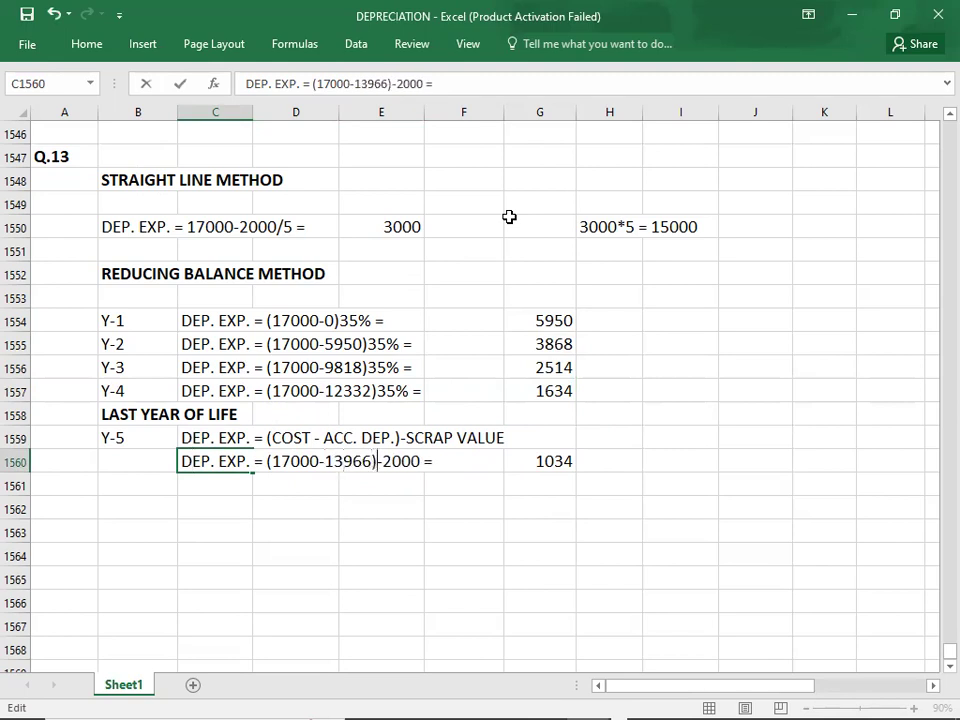
pyautogui.click(547, 455)
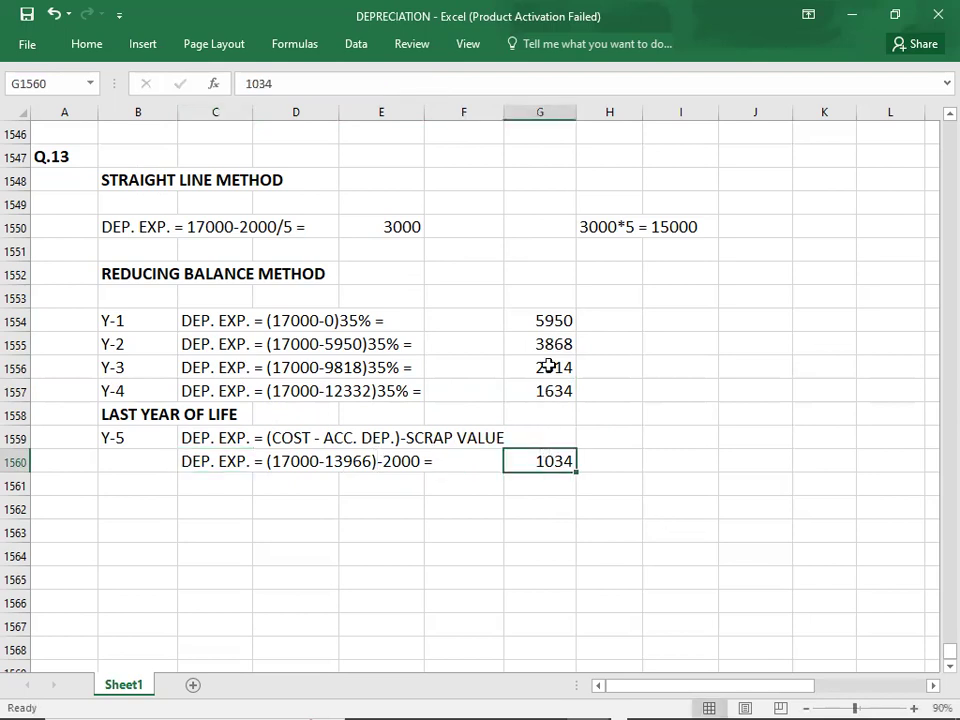
# Sum the five yearly amounts in G1554:G1560 by selecting them and enter 15000 as the total in G1561
pyautogui.click(521, 315)
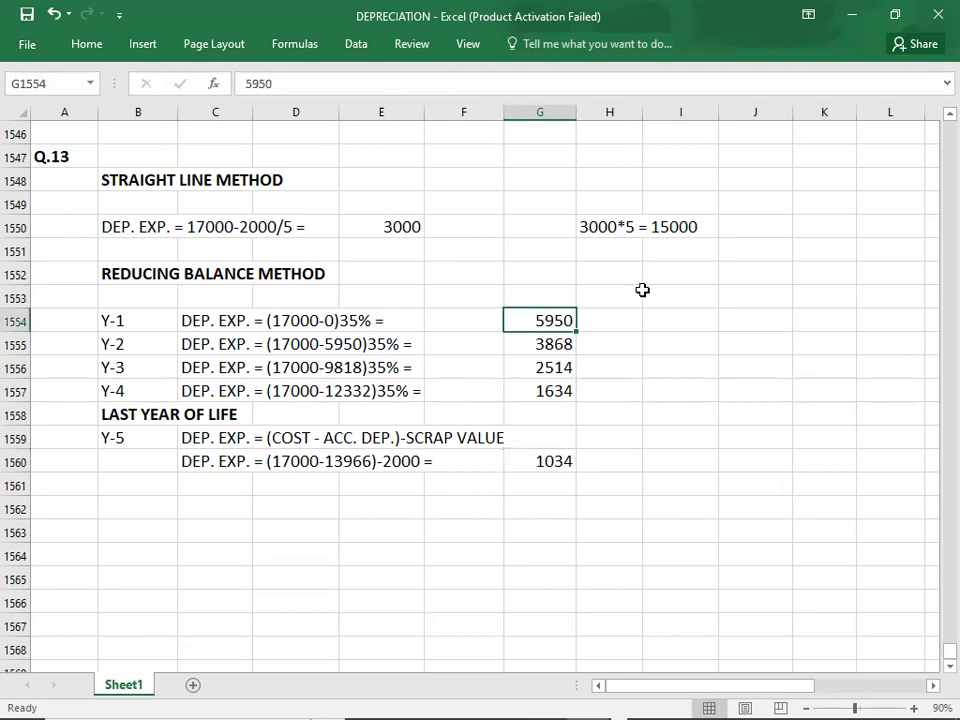
pyautogui.hotkey('shift', 'Down')
pyautogui.hotkey('shift', 'Down')
pyautogui.hotkey('shift', 'Down')
pyautogui.hotkey('shift', 'Down')
pyautogui.hotkey('shift', 'Down')
pyautogui.hotkey('shift', 'Down')
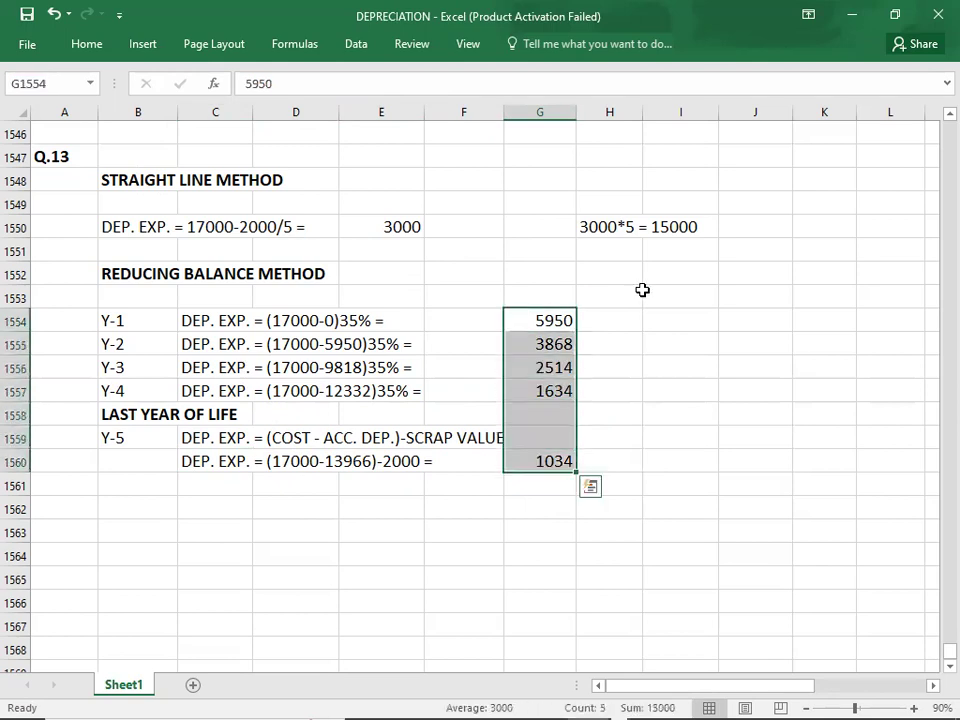
pyautogui.click(551, 487)
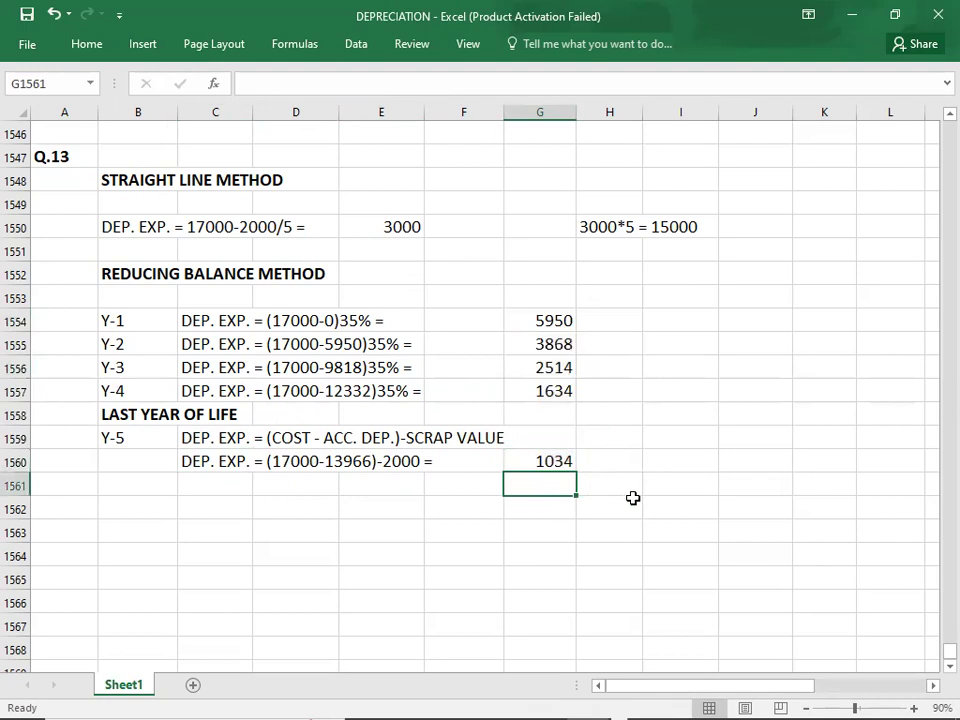
pyautogui.write('15000')
pyautogui.hotkey('ctrl', 'Return')
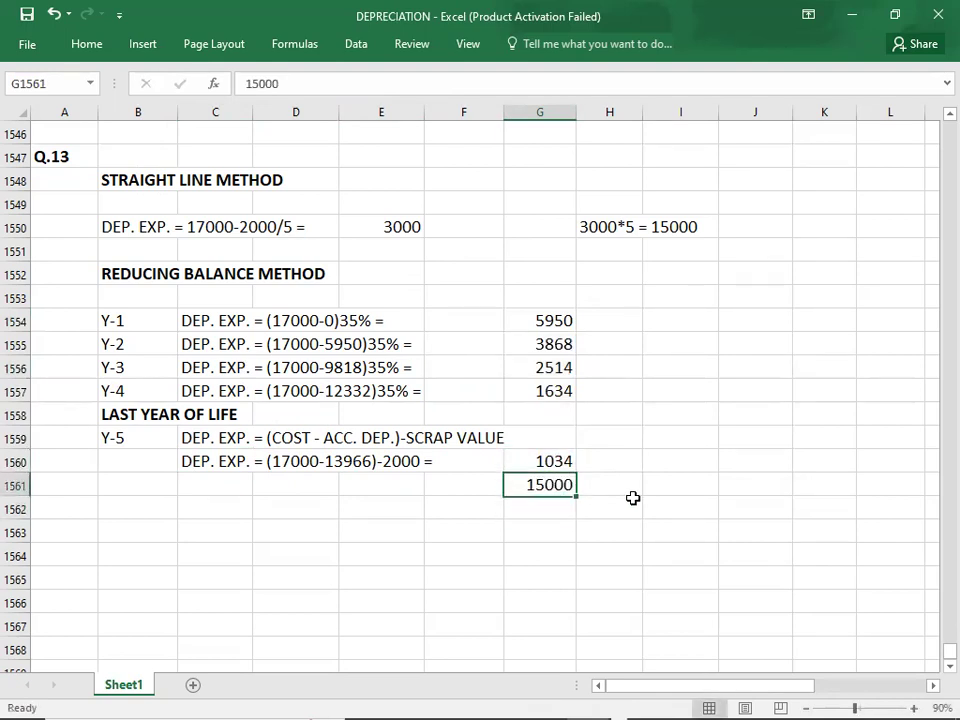
# Apply a top and double bottom border to the total in G1561
pyautogui.click(87, 46)
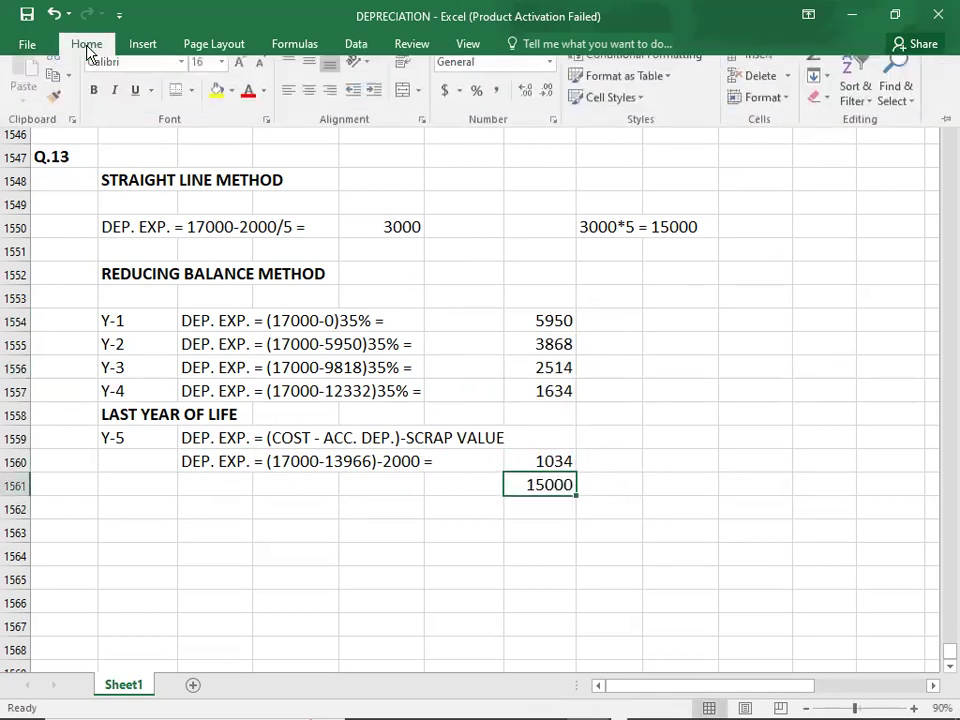
pyautogui.click(291, 540)
pyautogui.click(293, 544)
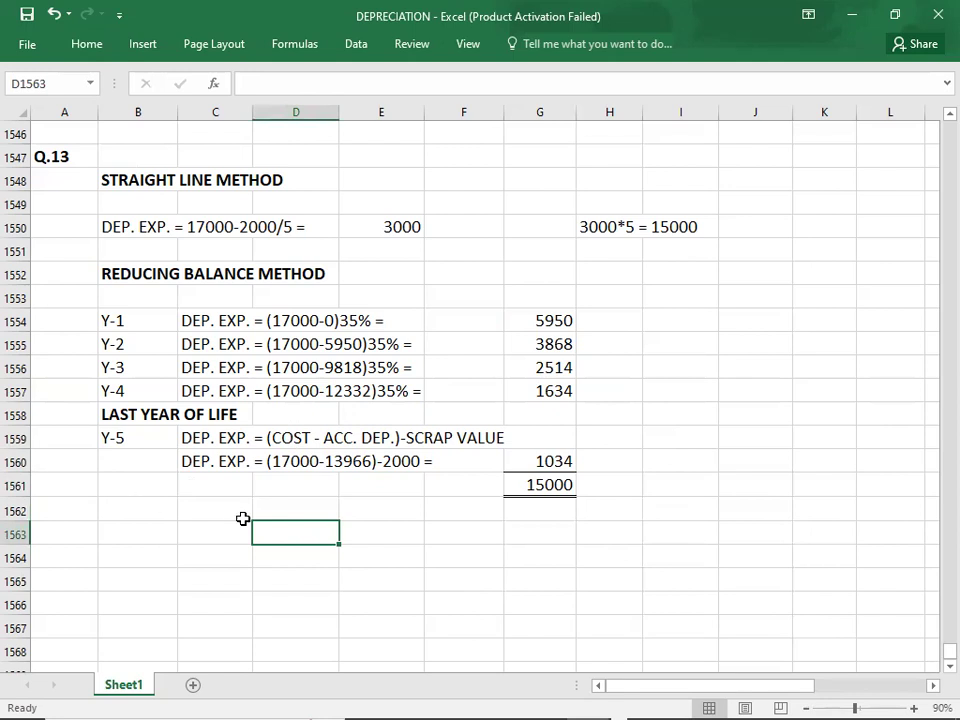
# Select the whole last-year-of-life working in B1558:G1560
pyautogui.click(107, 415)
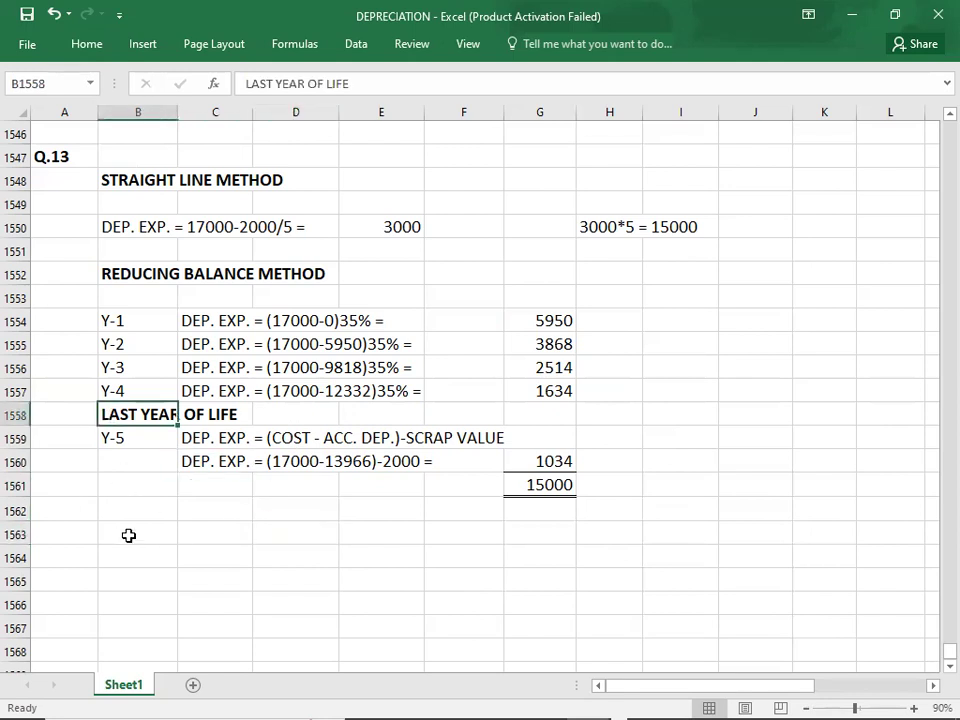
pyautogui.hotkey('shift', 'Down')
pyautogui.hotkey('shift', 'Down')
pyautogui.hotkey('shift', 'Right')
pyautogui.hotkey('shift', 'Right')
pyautogui.hotkey('shift', 'Right')
pyautogui.hotkey('shift', 'Right')
pyautogui.hotkey('shift', 'Right')
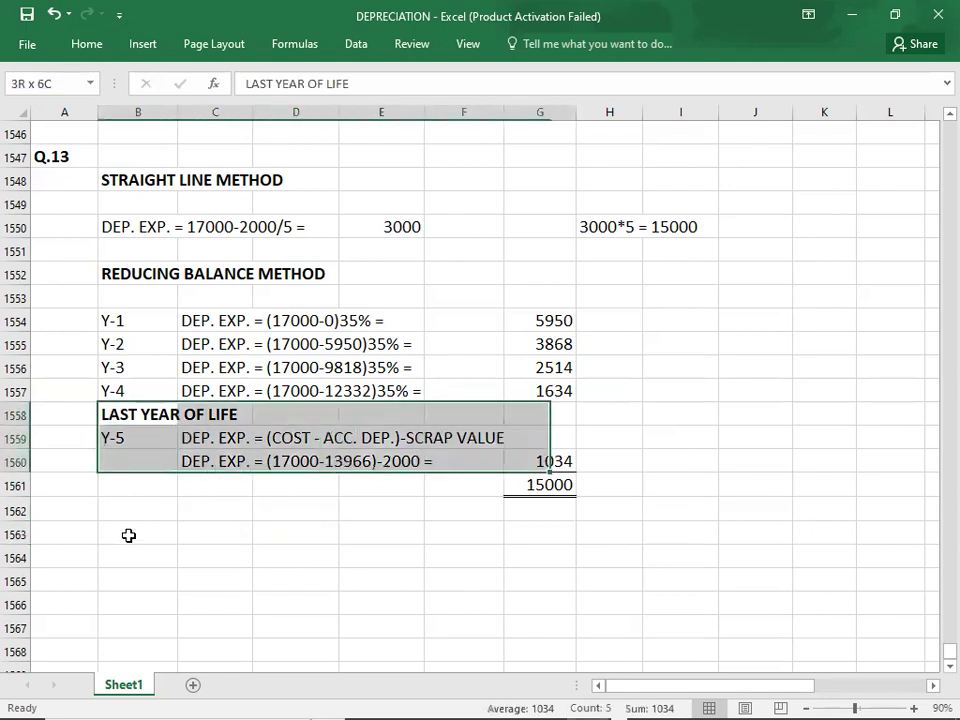